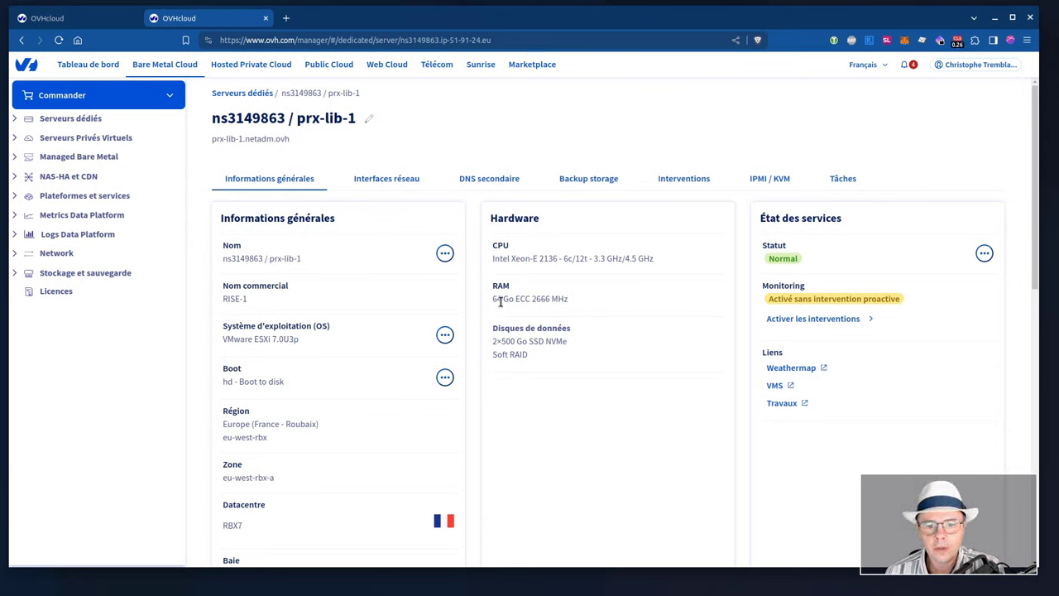
# Review the prx-lib-1 server's RAM, operating system, location details and monitoring status on its general information page
pyautogui.moveTo(494, 299); pyautogui.dragTo(509, 300)
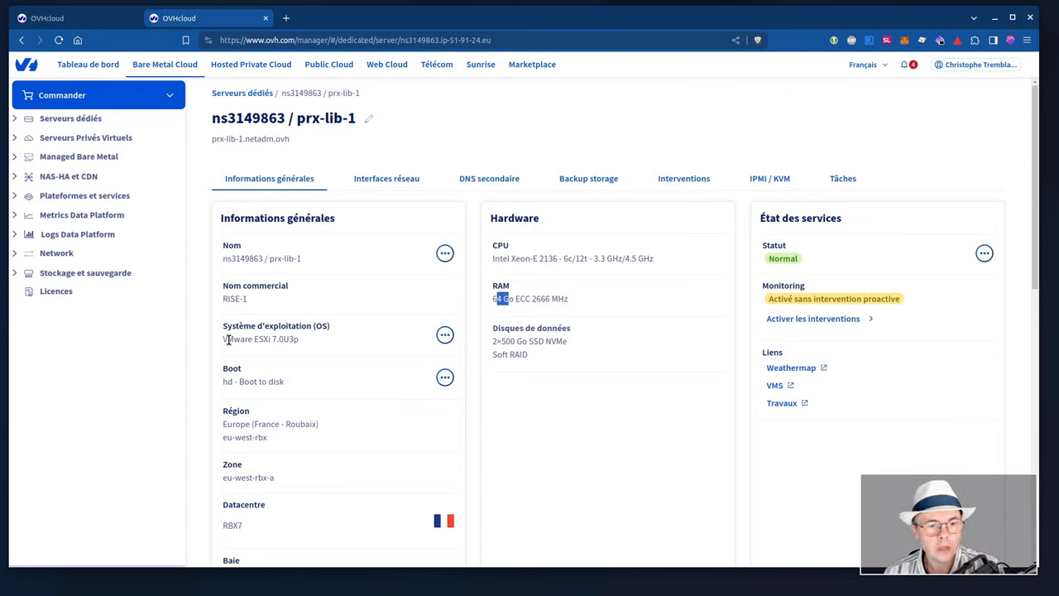
pyautogui.moveTo(225, 339); pyautogui.dragTo(249, 329)
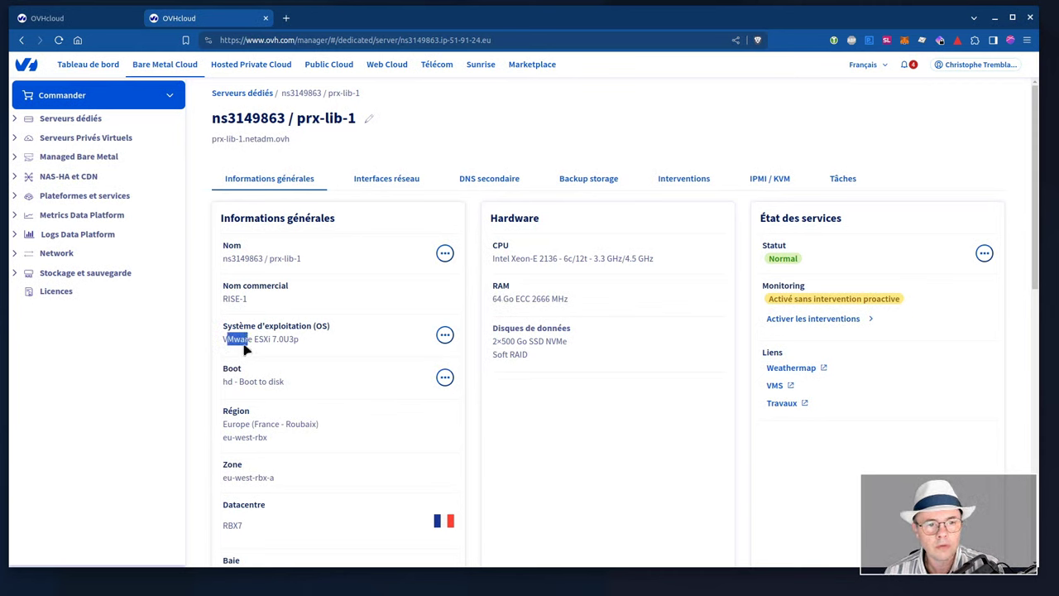
pyautogui.scroll(-3, 252, 360)
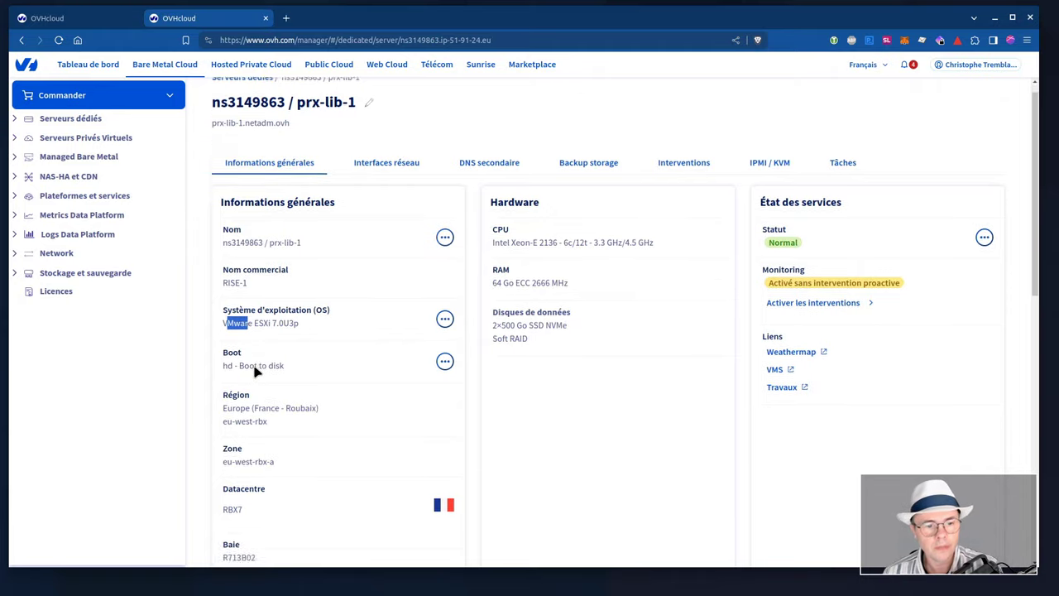
pyautogui.scroll(1, 262, 331)
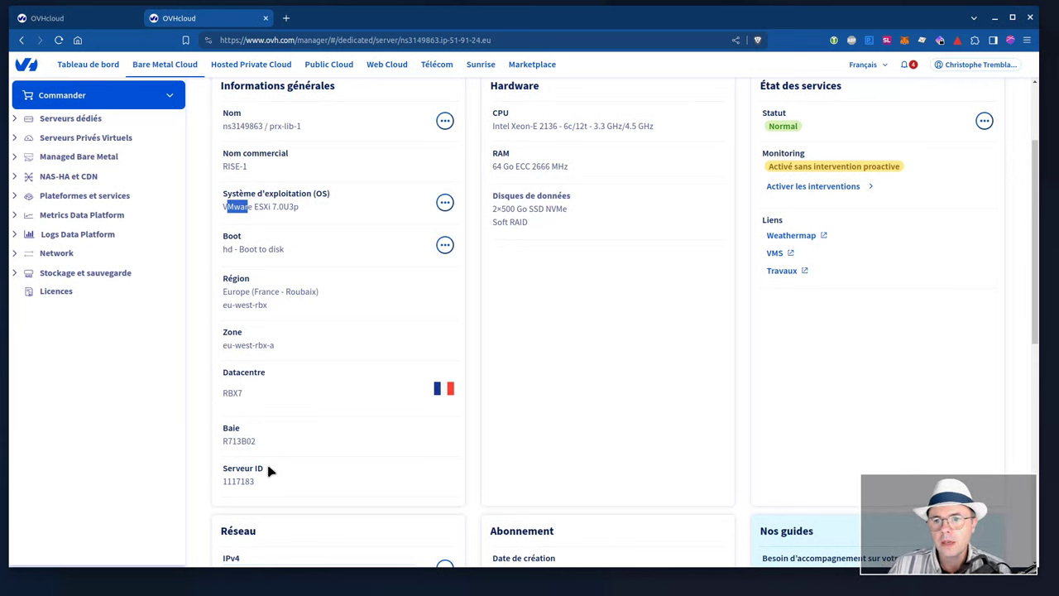
pyautogui.scroll(3, 322, 466)
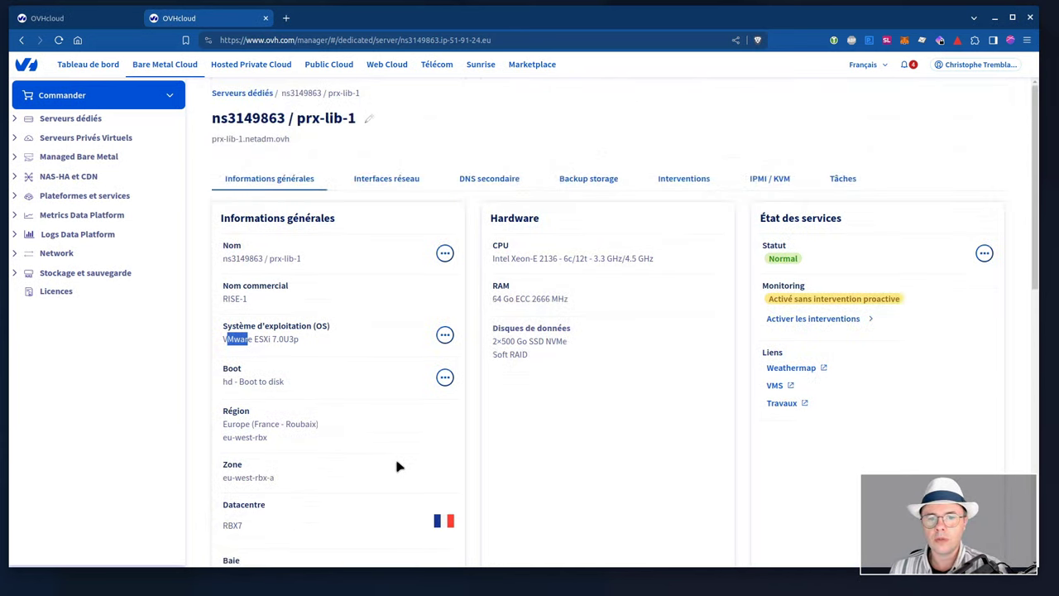
pyautogui.scroll(-2, 774, 354)
pyautogui.moveTo(778, 234)
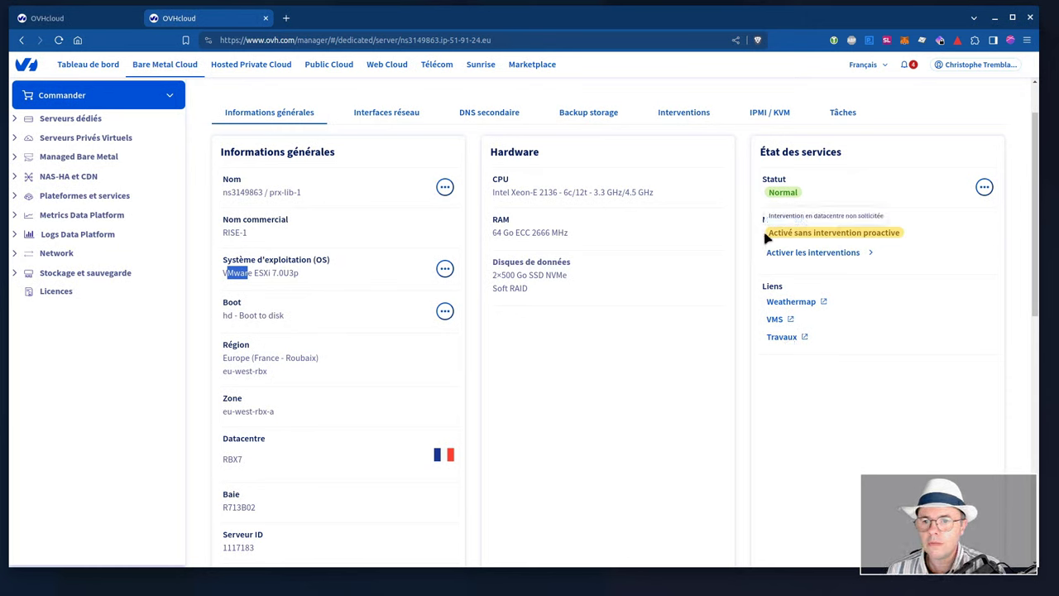
pyautogui.moveTo(812, 233)
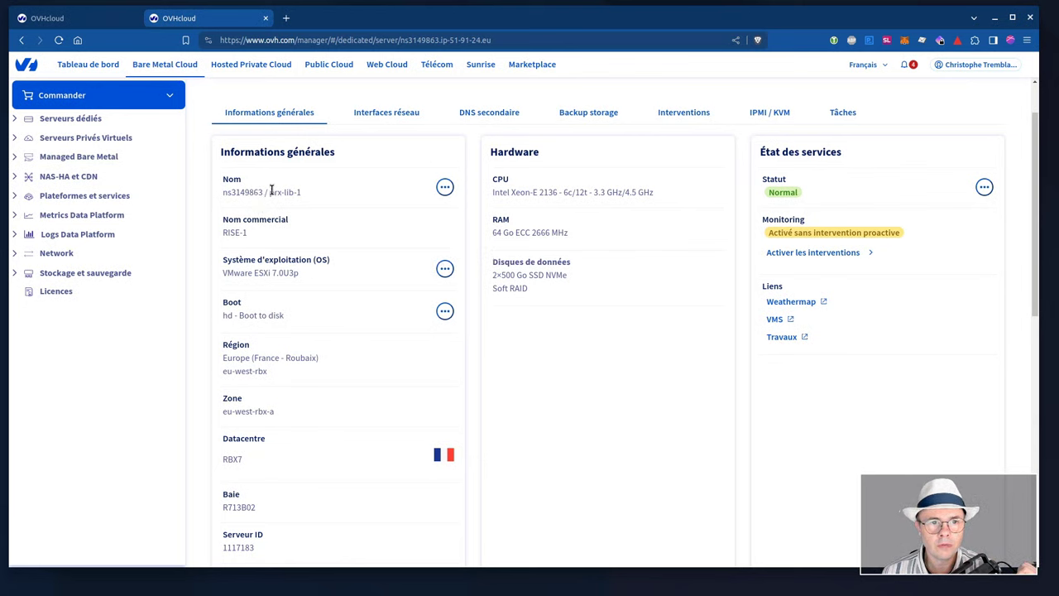
# Check the dedicated server's custom name and reference, along with its network and subscription details
pyautogui.moveTo(270, 192); pyautogui.dragTo(293, 192)
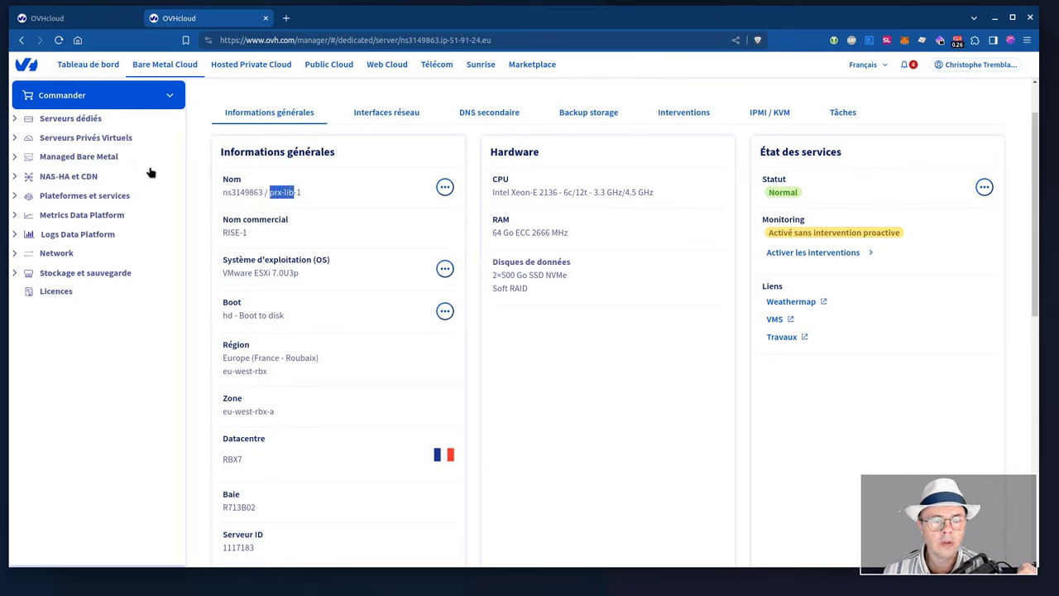
pyautogui.click(279, 190)
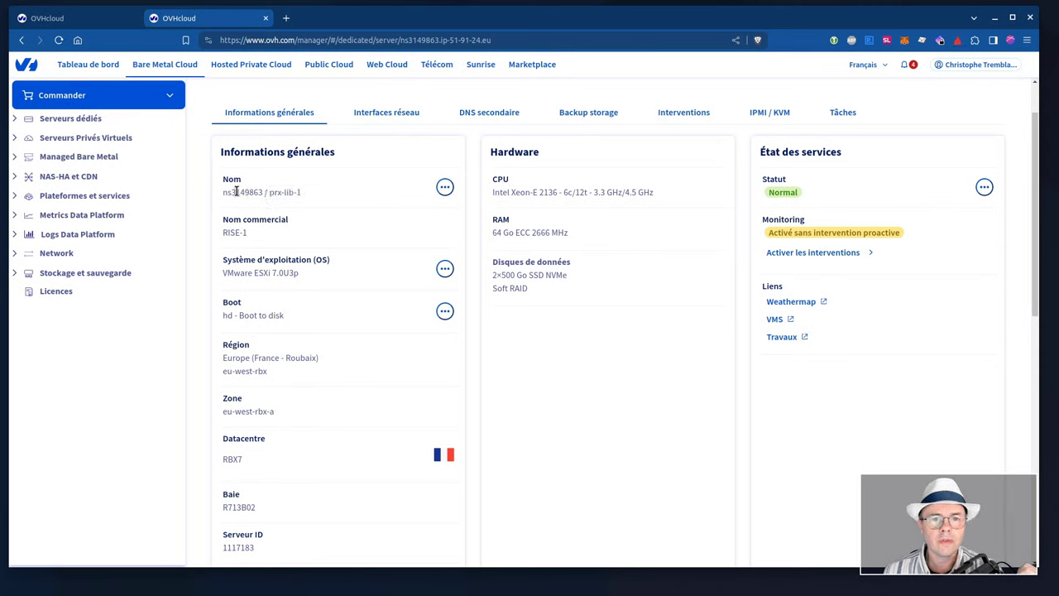
pyautogui.moveTo(237, 191); pyautogui.dragTo(265, 191)
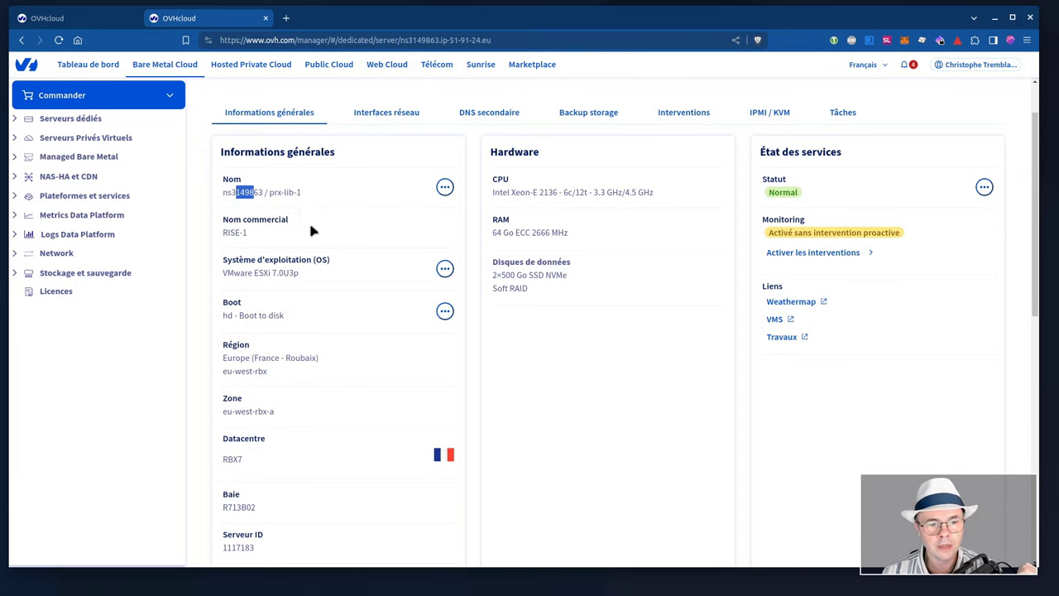
pyautogui.scroll(-3, 312, 230)
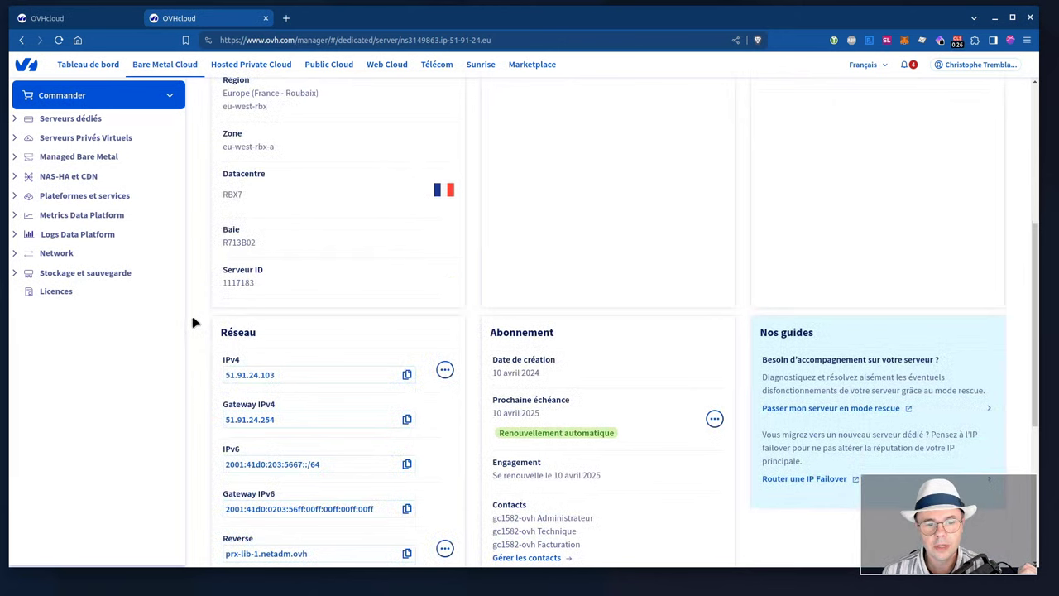
pyautogui.scroll(-1, 192, 321)
pyautogui.scroll(5, 192, 322)
pyautogui.scroll(1, 192, 322)
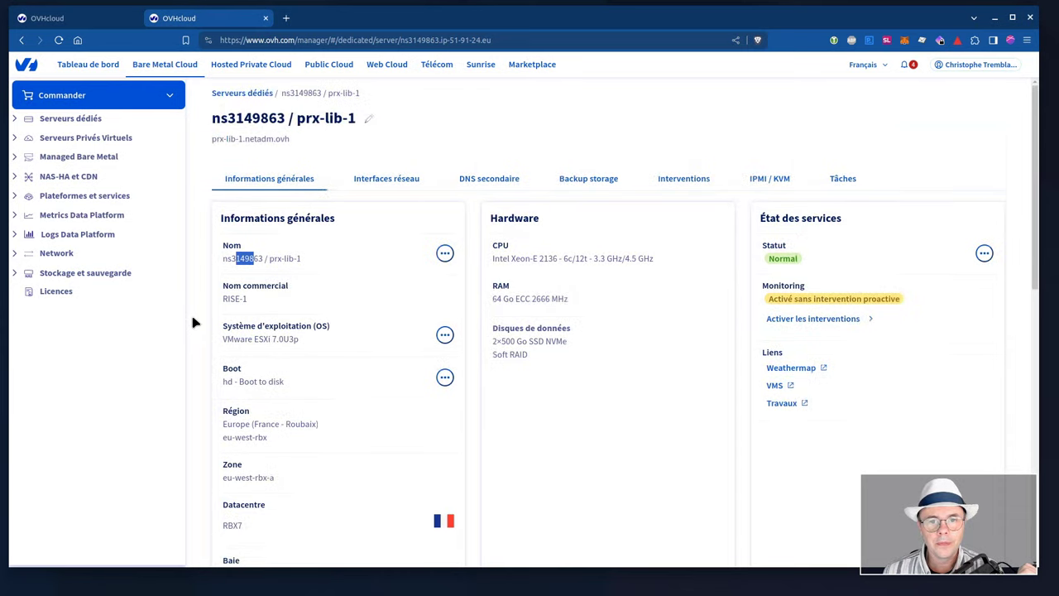
# Start an operating system installation on the prx-lib-1 server from an OVHcloud template
pyautogui.scroll(-1, 192, 322)
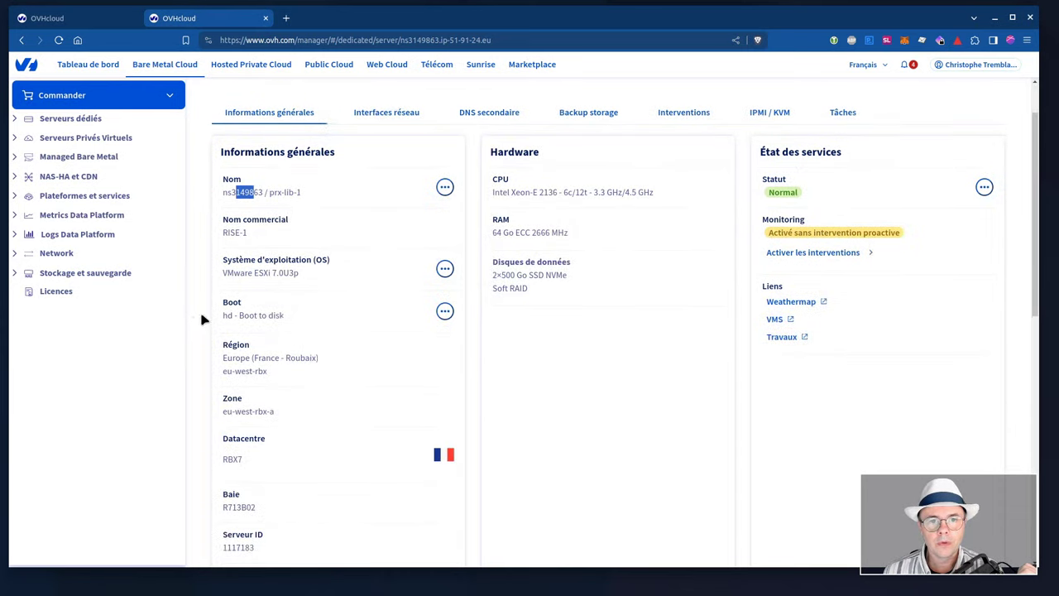
pyautogui.click(444, 270)
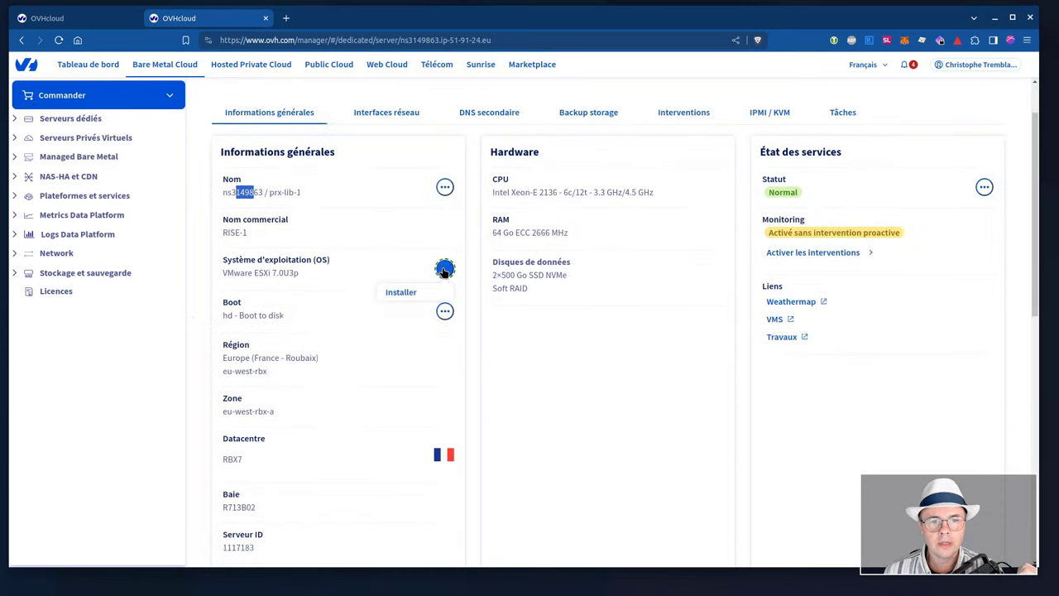
pyautogui.click(406, 292)
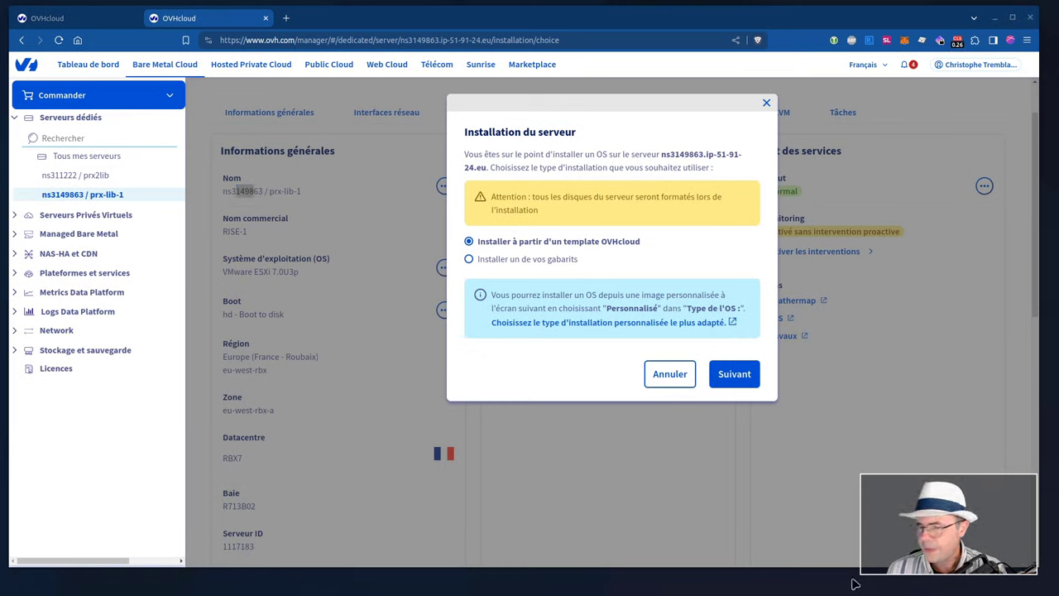
pyautogui.click(402, 178)
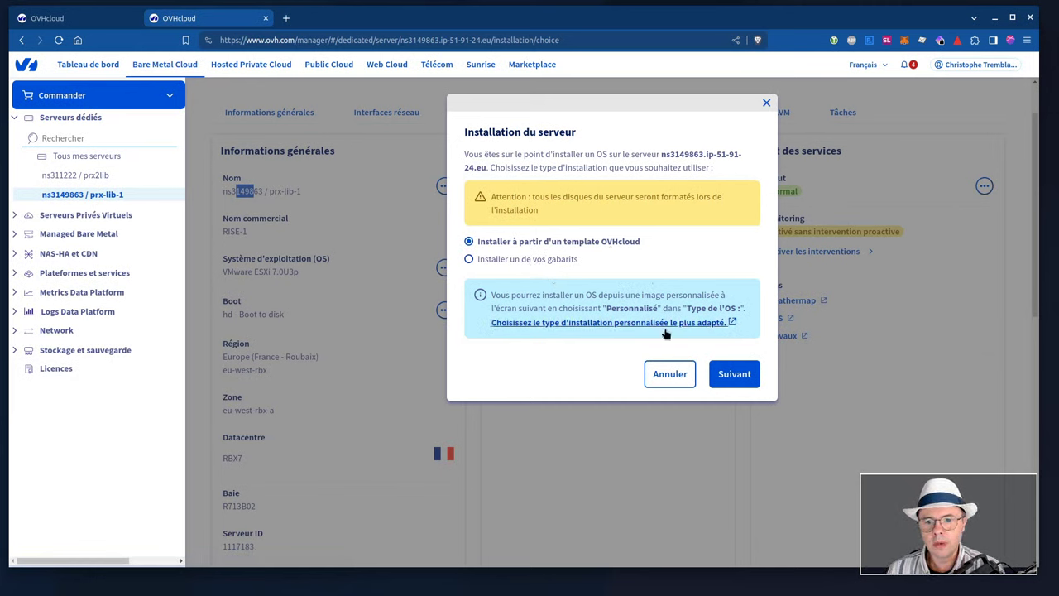
pyautogui.click(735, 383)
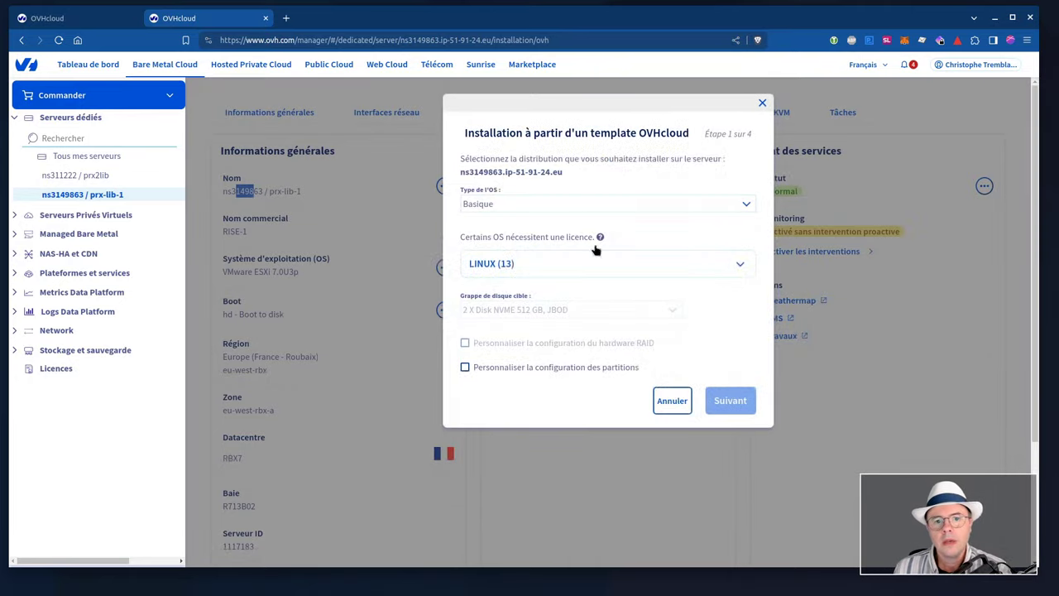
# Choose the Virtualisation OS type with Proxmox Virtual Environment 8 under Linux, without customising partitions, and proceed to the installation summary
pyautogui.click(560, 205)
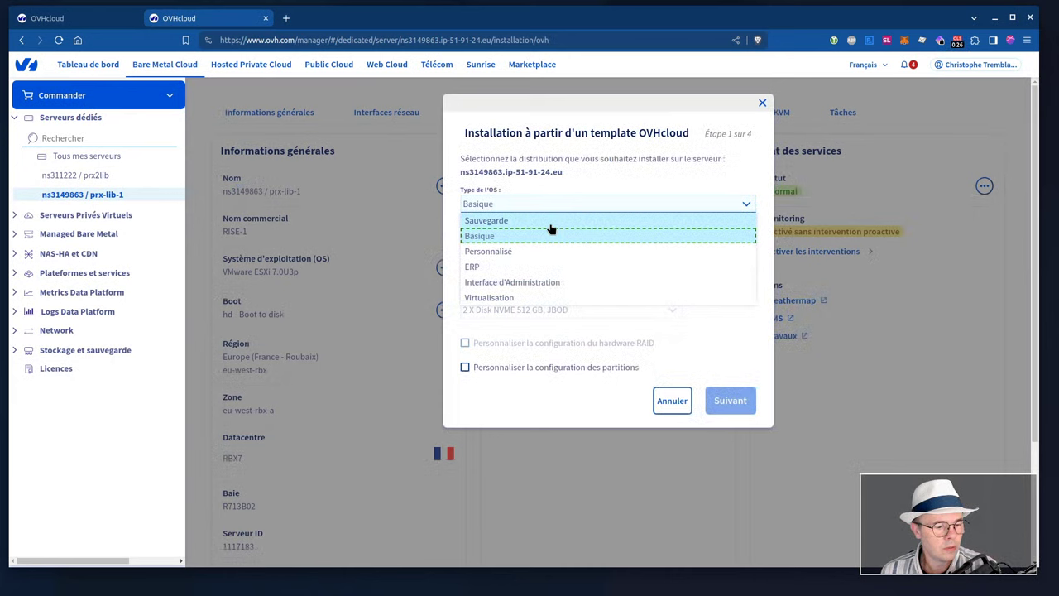
pyautogui.click(539, 298)
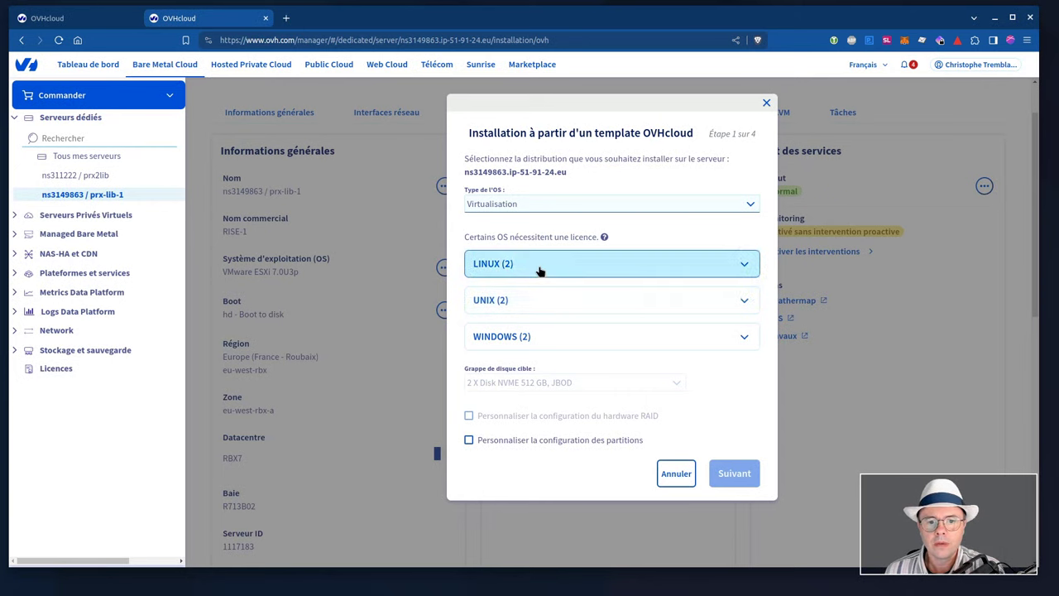
pyautogui.click(536, 264)
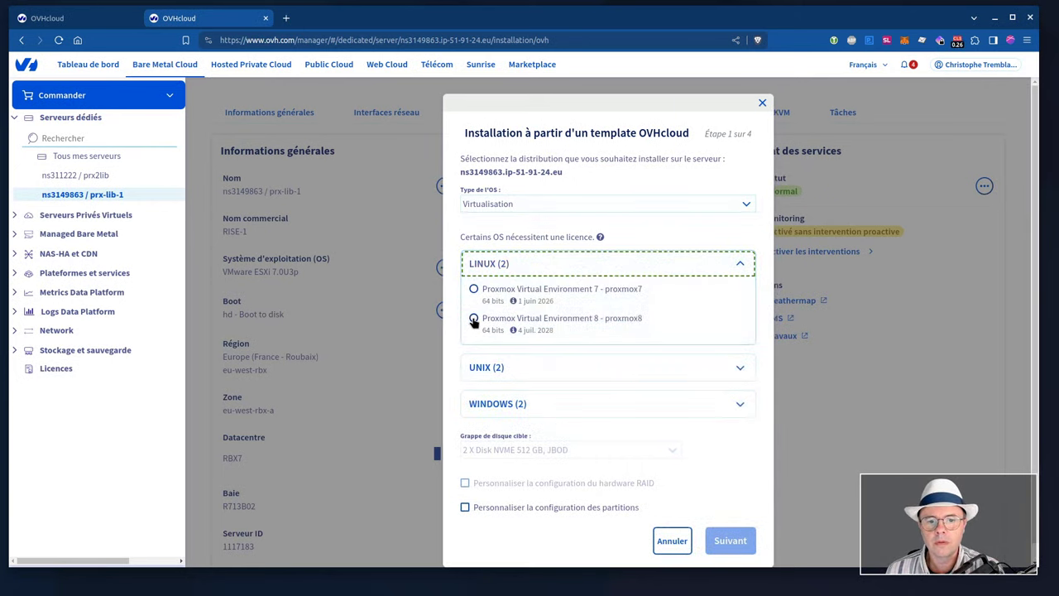
pyautogui.click(473, 320)
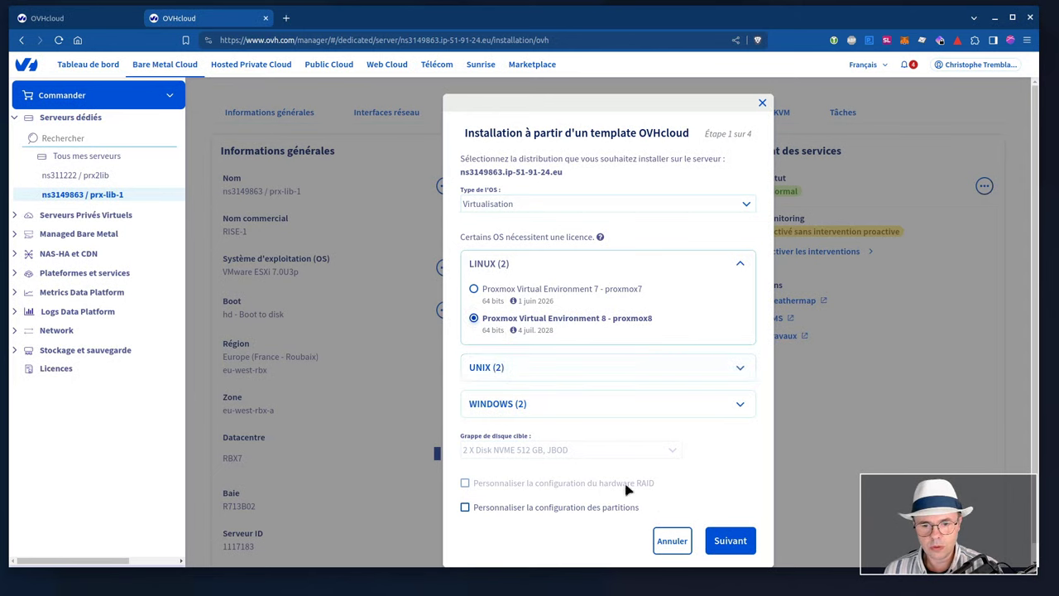
pyautogui.click(728, 542)
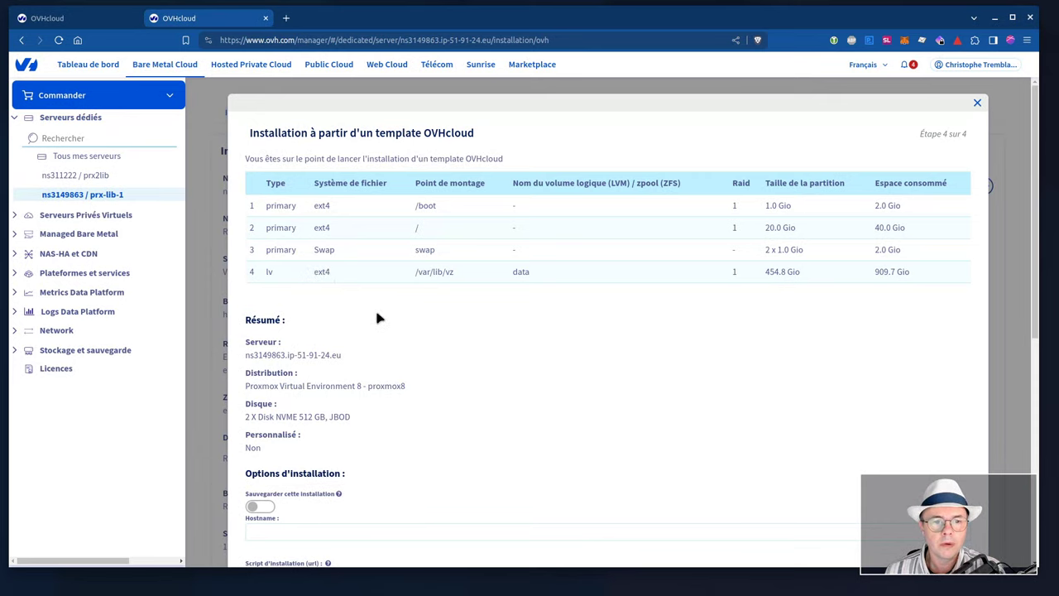
# Review the partition layout and installation summary, and set the hostname to prx-lib-1
pyautogui.scroll(-3, 385, 318)
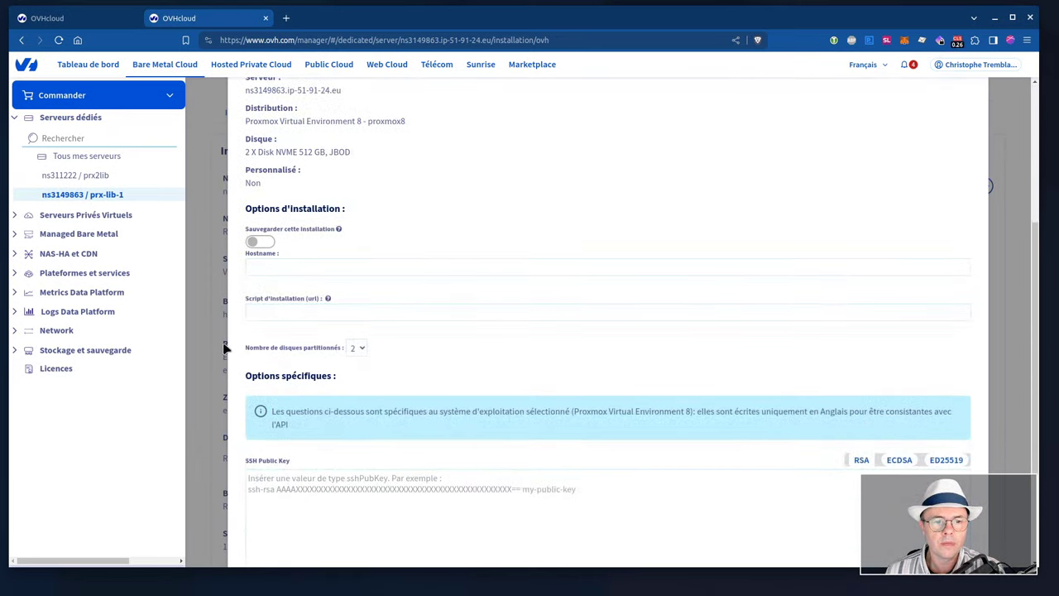
pyautogui.scroll(2, 243, 340)
pyautogui.scroll(1, 243, 345)
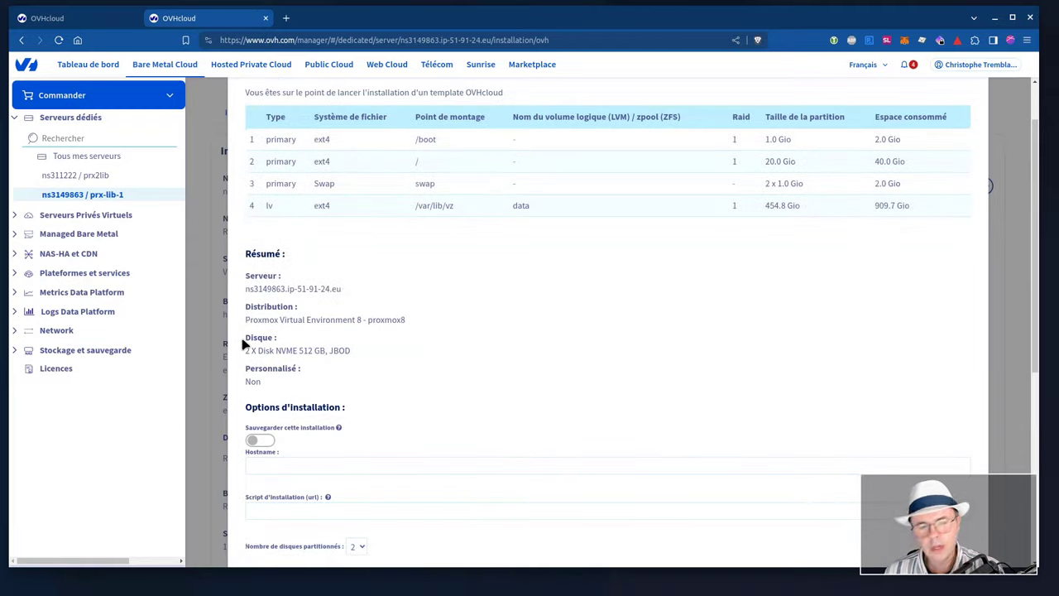
pyautogui.scroll(1, 243, 345)
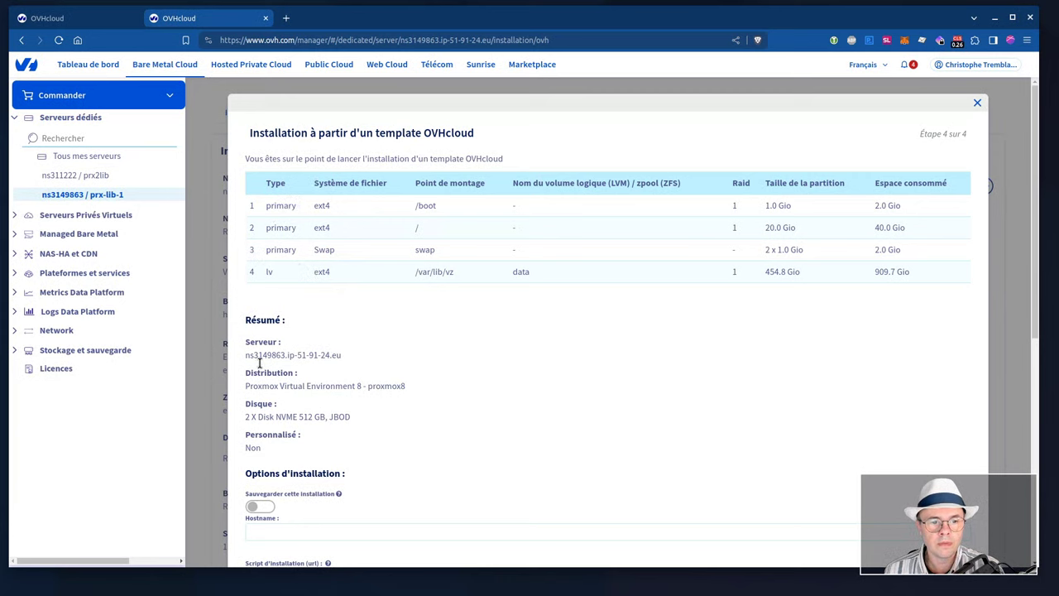
pyautogui.scroll(-3, 240, 390)
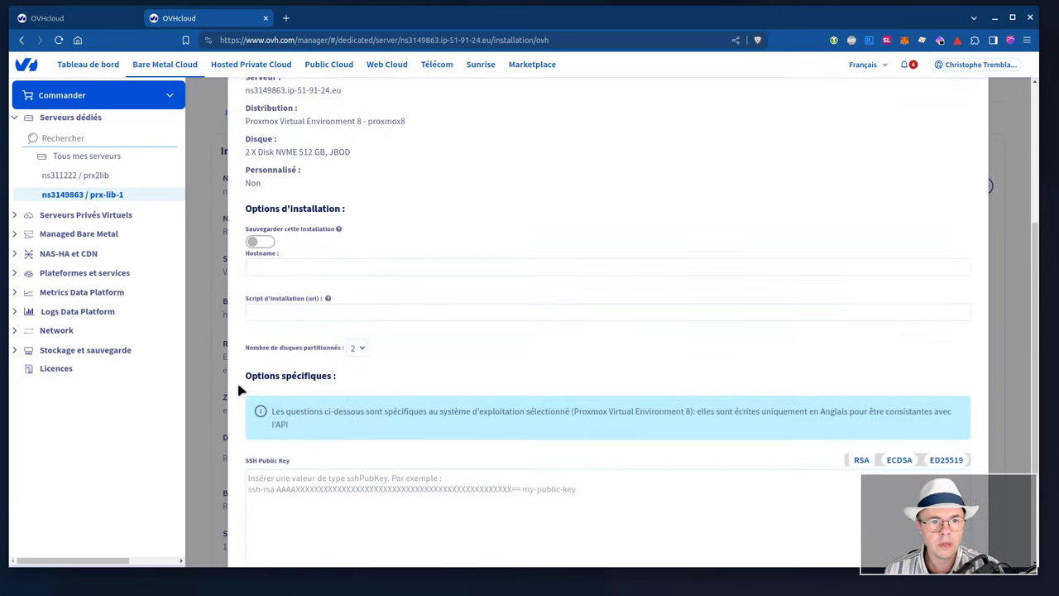
pyautogui.scroll(2, 237, 382)
pyautogui.scroll(-1, 248, 364)
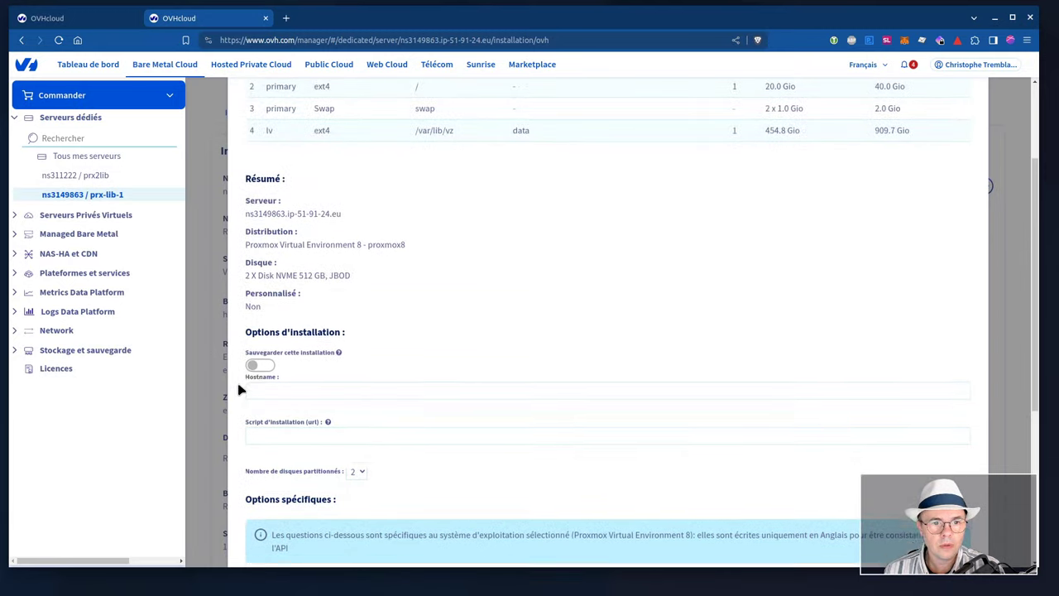
pyautogui.click(317, 333)
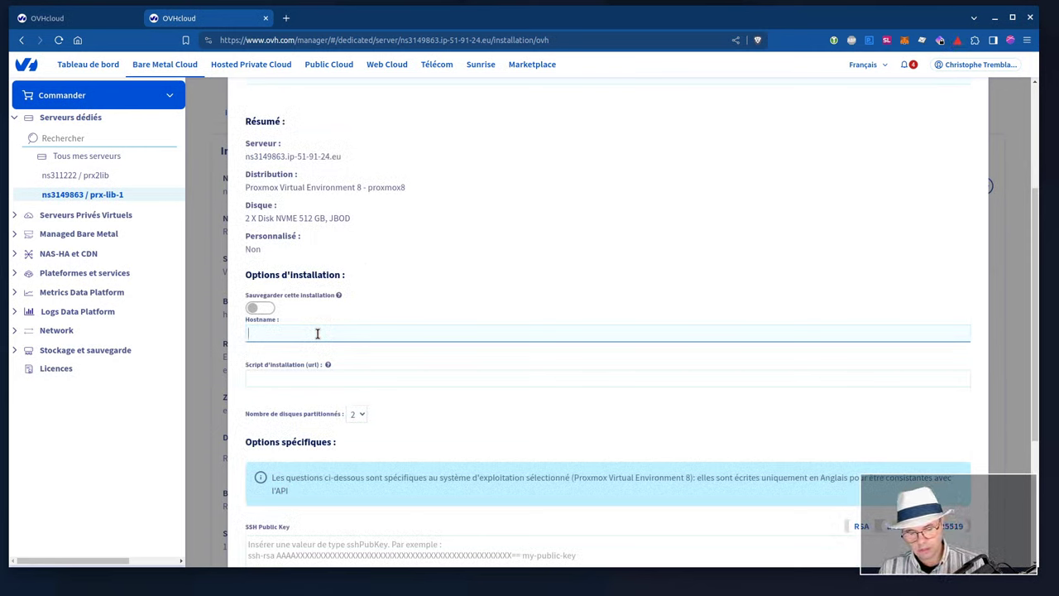
pyautogui.write('prx')
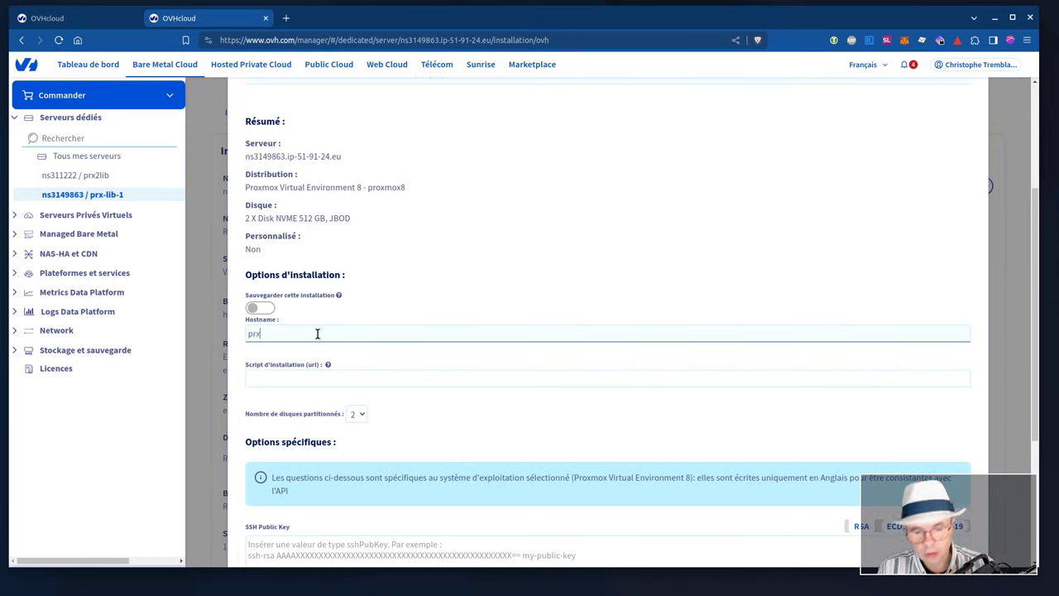
pyautogui.write('-lib-1')
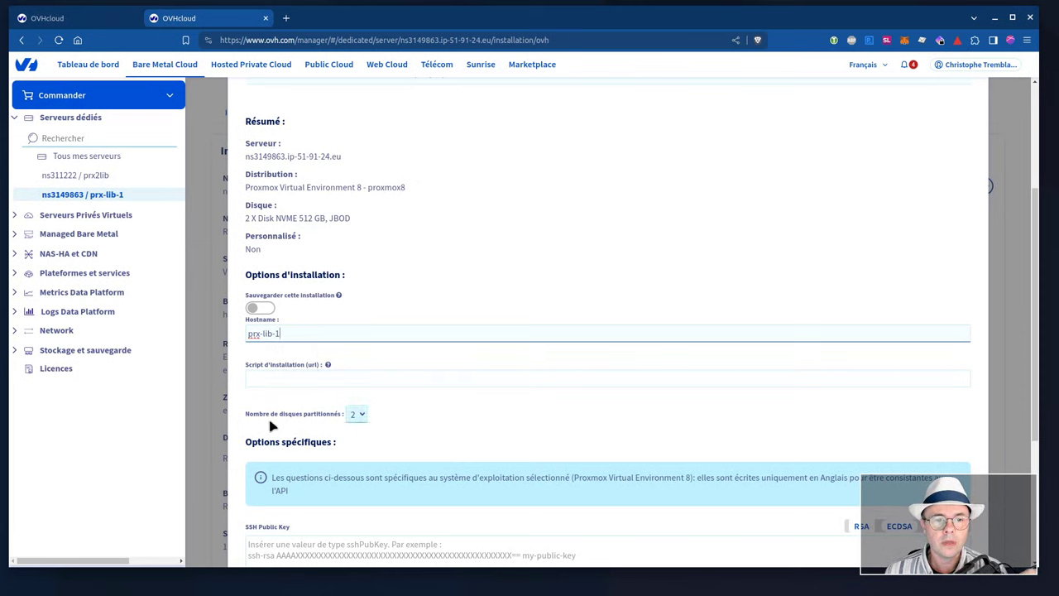
# Paste the ED25519 SSH public key into the Proxmox-specific options and recheck the installation settings
pyautogui.scroll(-3, 239, 423)
pyautogui.scroll(-2, 234, 421)
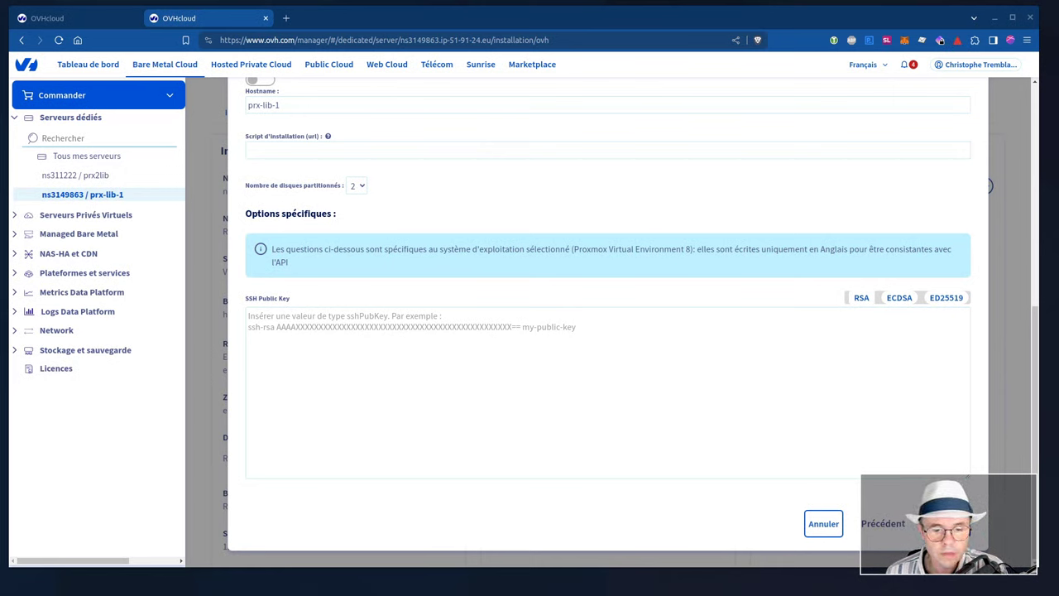
pyautogui.click(432, 326)
pyautogui.hotkey('ctrl', 'v')
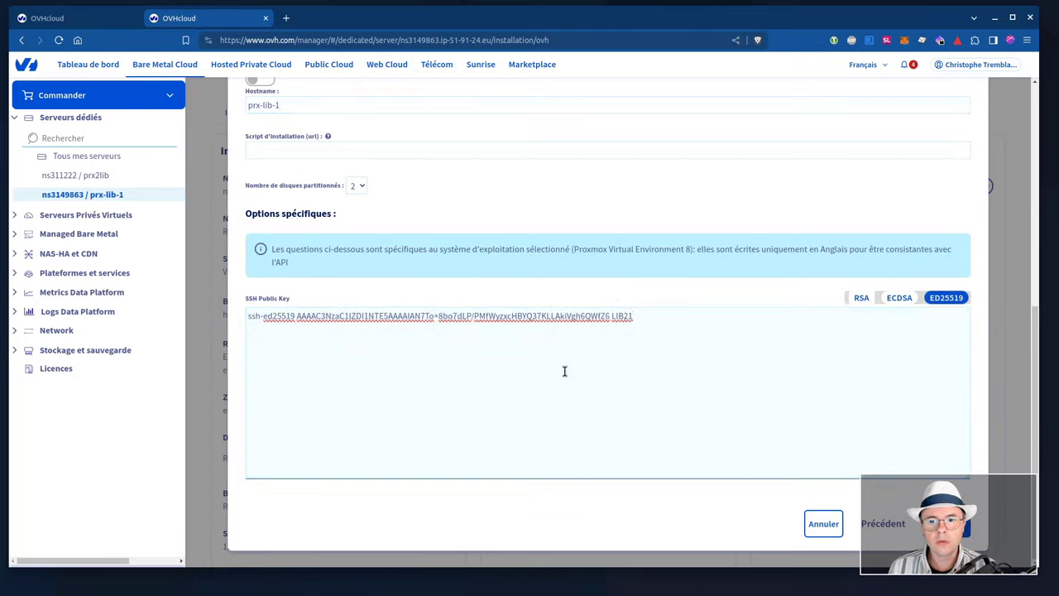
pyautogui.scroll(3, 546, 364)
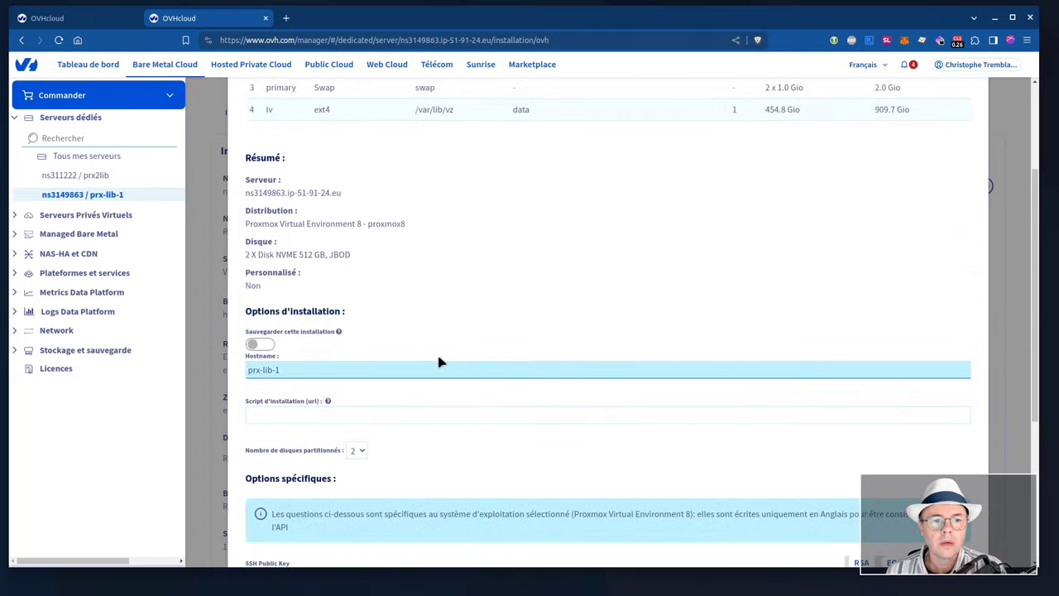
pyautogui.scroll(2, 449, 364)
pyautogui.scroll(-4, 449, 364)
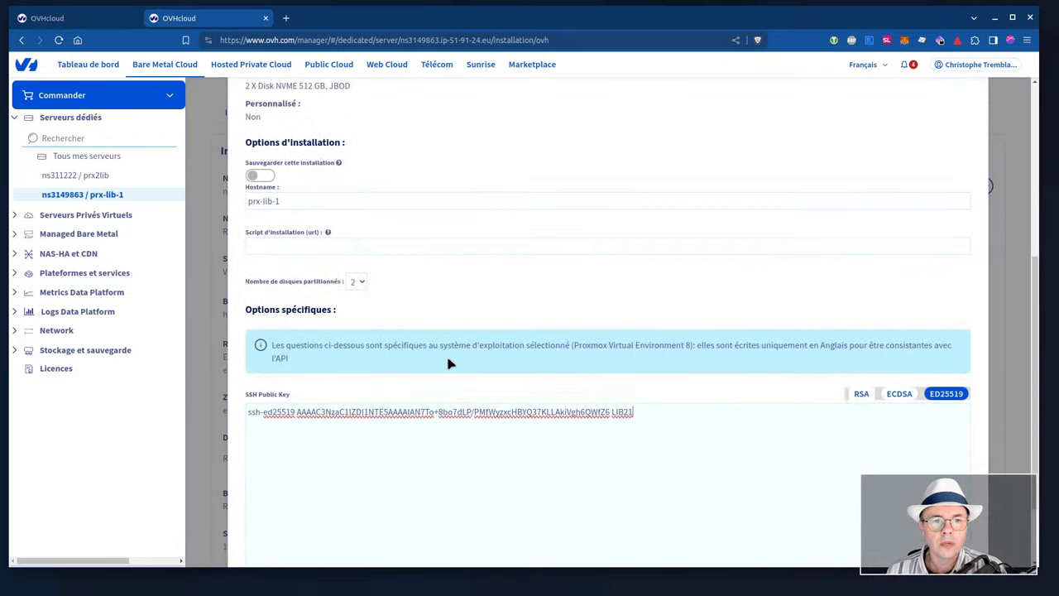
pyautogui.scroll(-1, 454, 359)
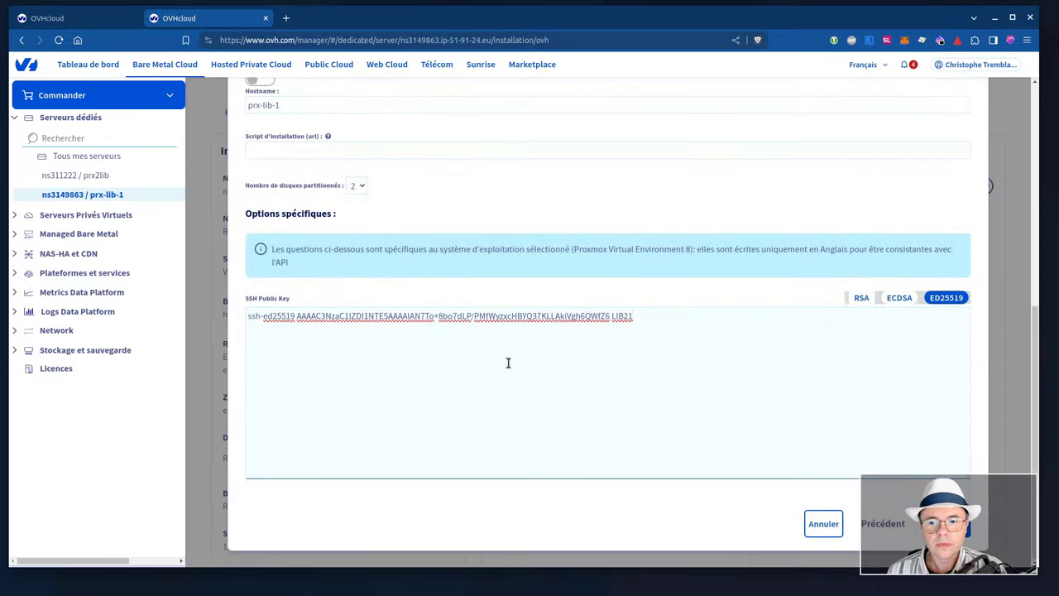
# Recheck the partition layout, summary, hostname and SSH public key, and launch the Proxmox installation
pyautogui.scroll(5, 521, 364)
pyautogui.scroll(1, 546, 370)
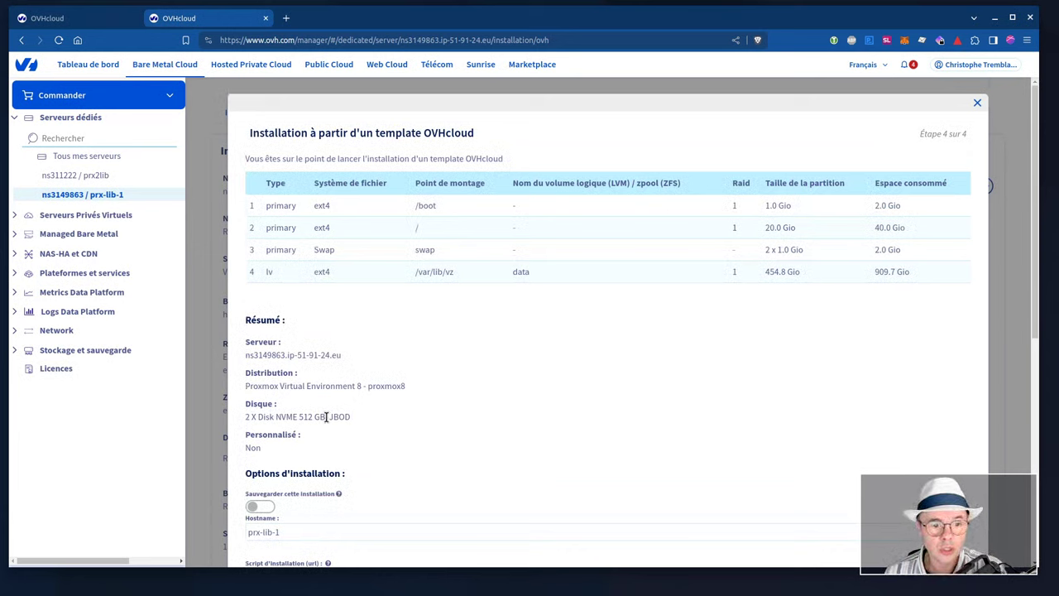
pyautogui.scroll(-1, 410, 414)
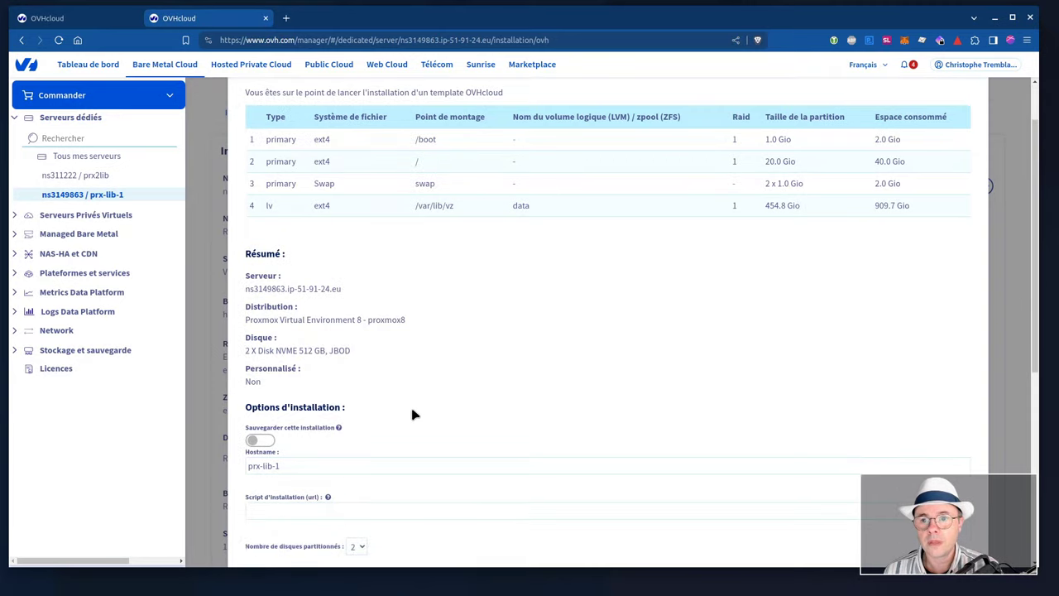
pyautogui.scroll(-5, 413, 414)
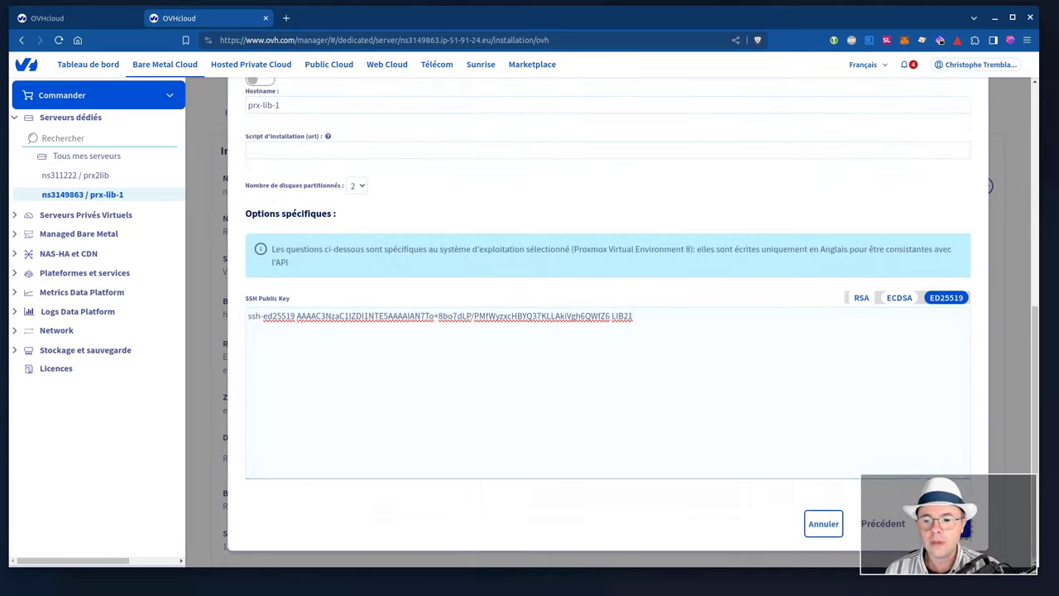
pyautogui.click(943, 523)
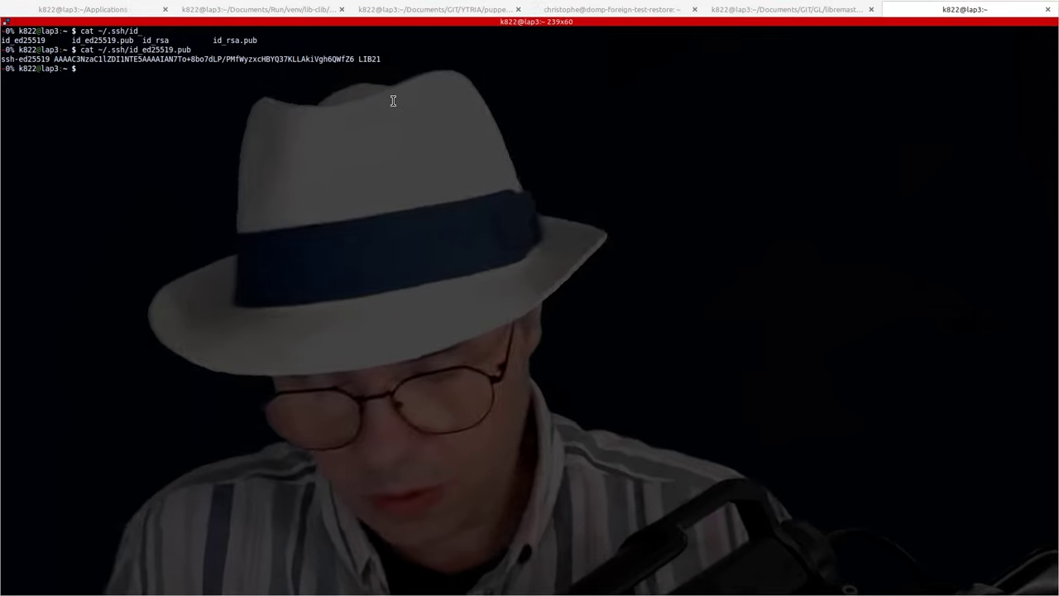
pyautogui.write('prx-')
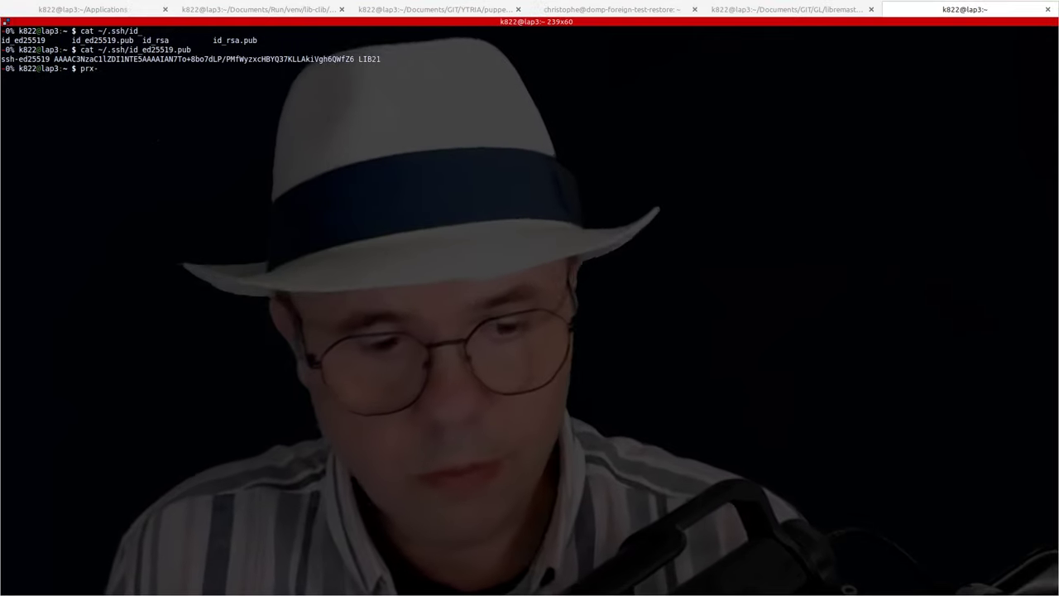
pyautogui.write('lib-')
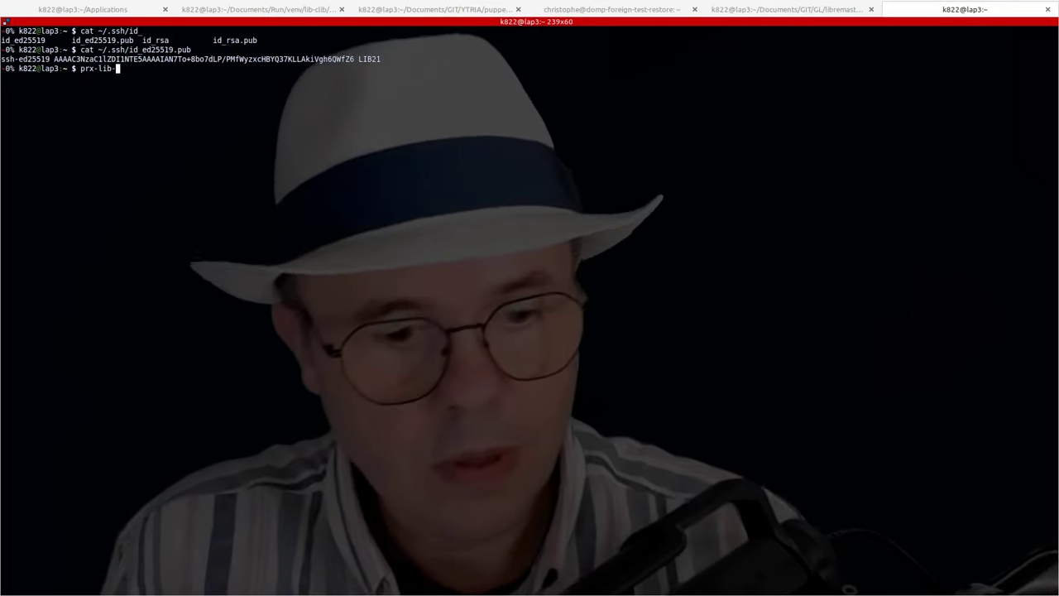
pyautogui.write('l')
pyautogui.write('.net')
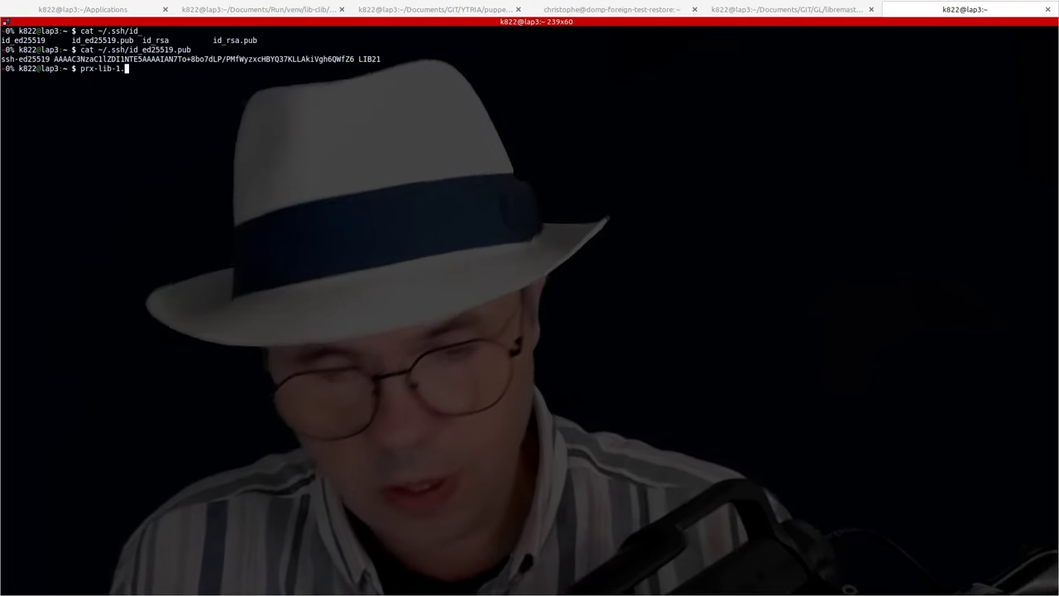
pyautogui.write('adm.ovh')
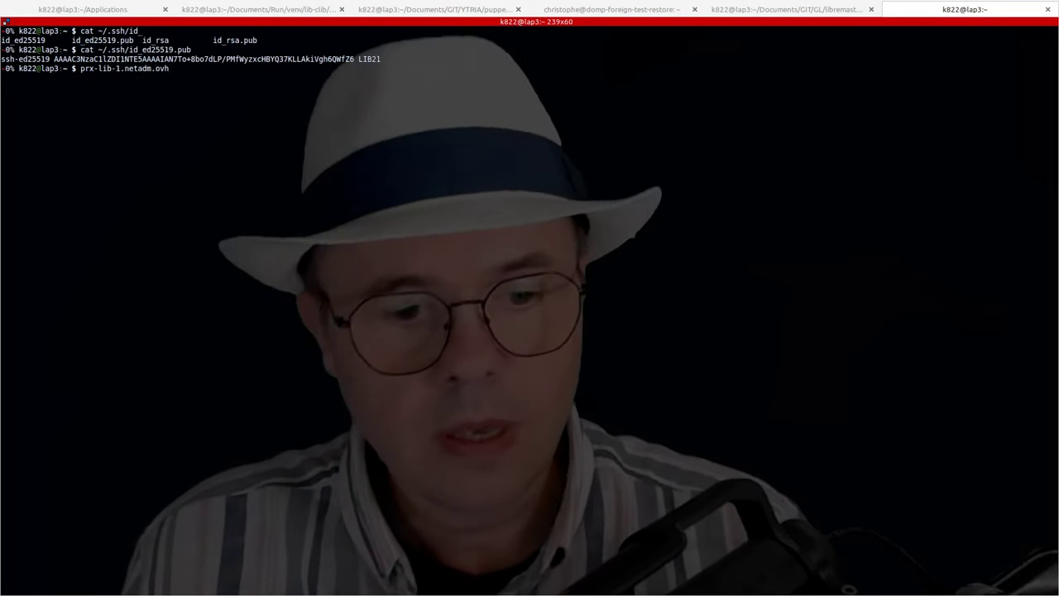
pyautogui.press('BackSpace')
pyautogui.press('BackSpace')
pyautogui.press('BackSpace')
pyautogui.press('BackSpace')
pyautogui.press('BackSpace')
pyautogui.press('BackSpace')
pyautogui.press('BackSpace')
pyautogui.press('BackSpace')
pyautogui.press('BackSpace')
pyautogui.press('BackSpace')
pyautogui.press('BackSpace')
pyautogui.press('BackSpace')
pyautogui.press('BackSpace')
pyautogui.press('BackSpace')
pyautogui.press('BackSpace')
pyautogui.press('BackSpace')
pyautogui.press('BackSpace')
pyautogui.press('BackSpace')
pyautogui.press('BackSpace')
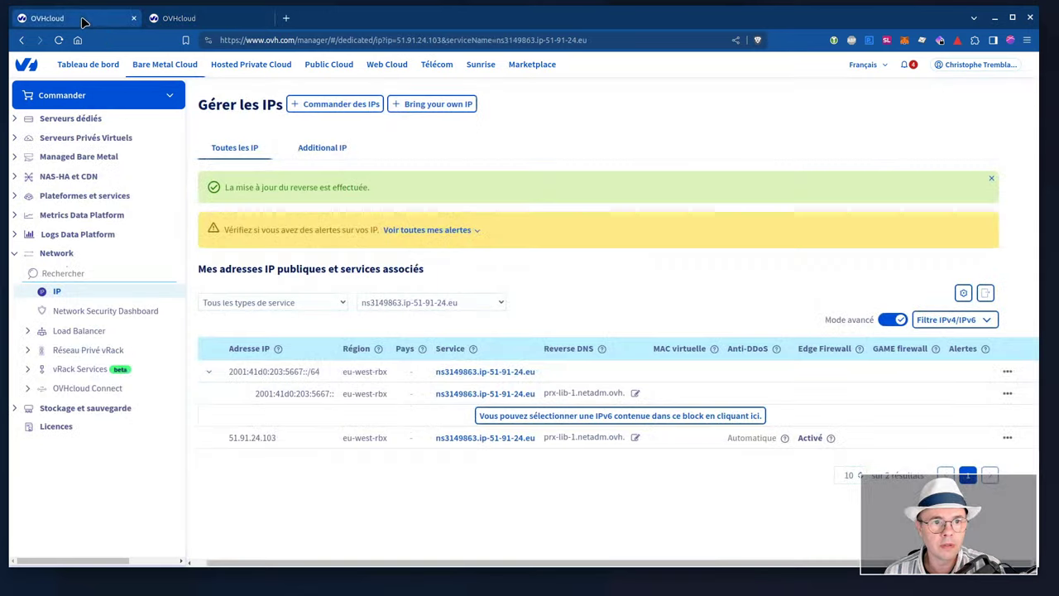
# Review the IPv6 address and reverse DNS entries of the prx-lib-1 server, and check the installation progress
pyautogui.click(83, 19)
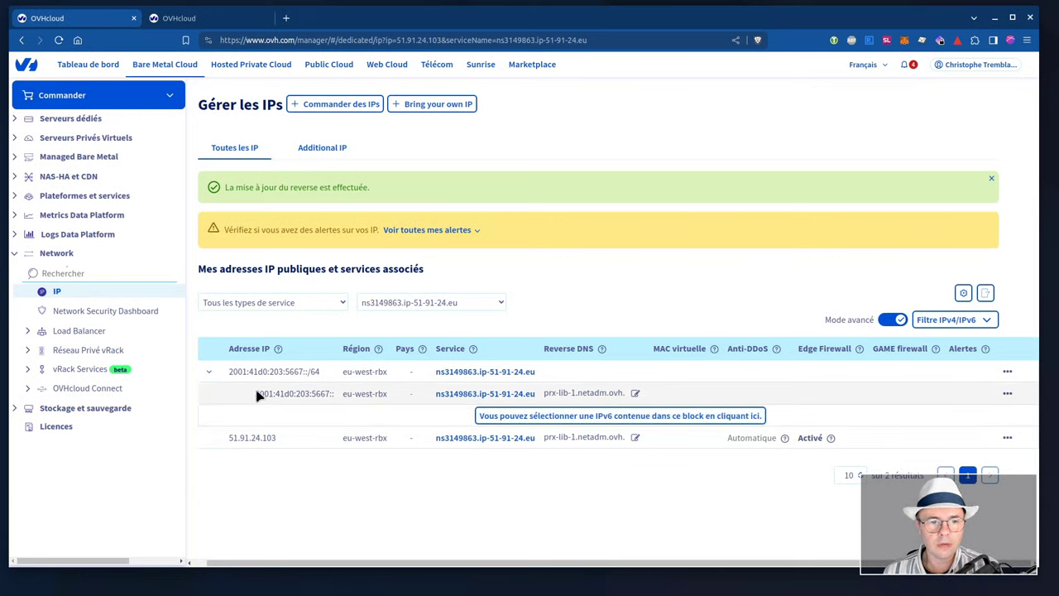
pyautogui.moveTo(254, 394); pyautogui.dragTo(335, 401)
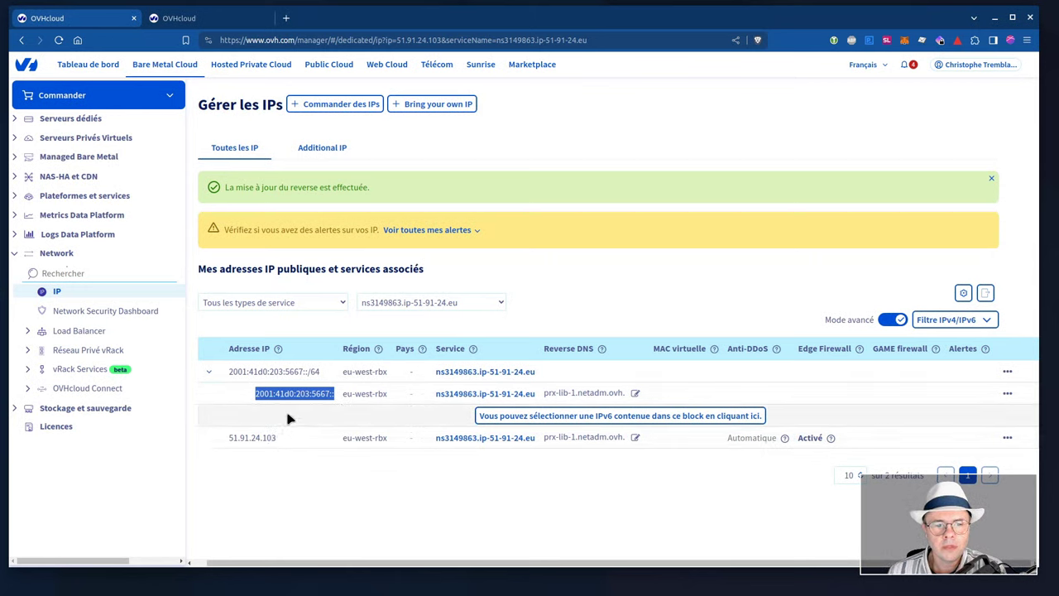
pyautogui.click(201, 20)
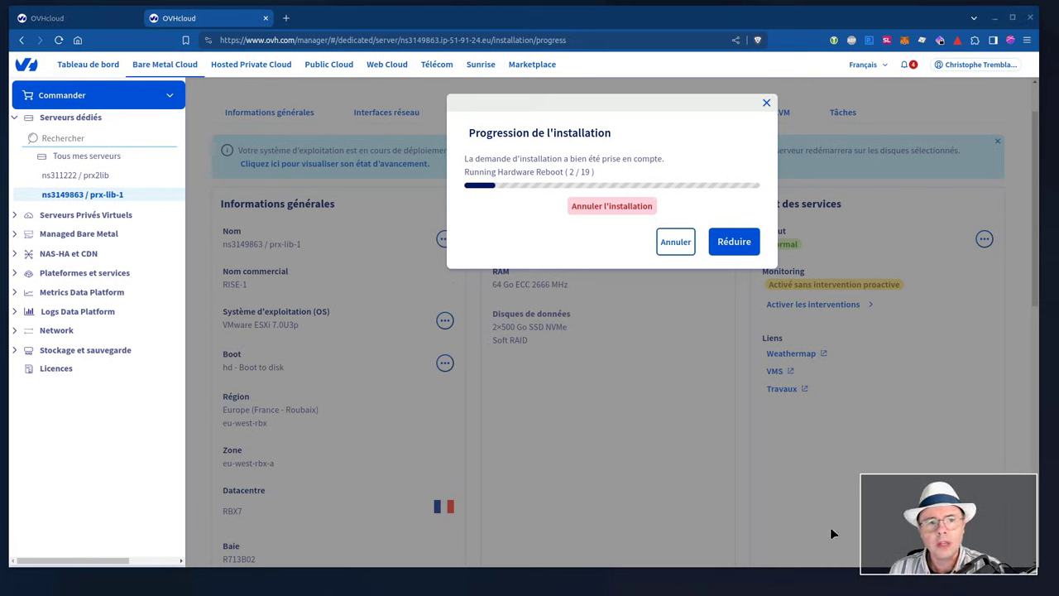
# Open the Edge Network Firewall configuration for 51.91.24.103 and examine its rules, including the TCP established state
pyautogui.click(99, 23)
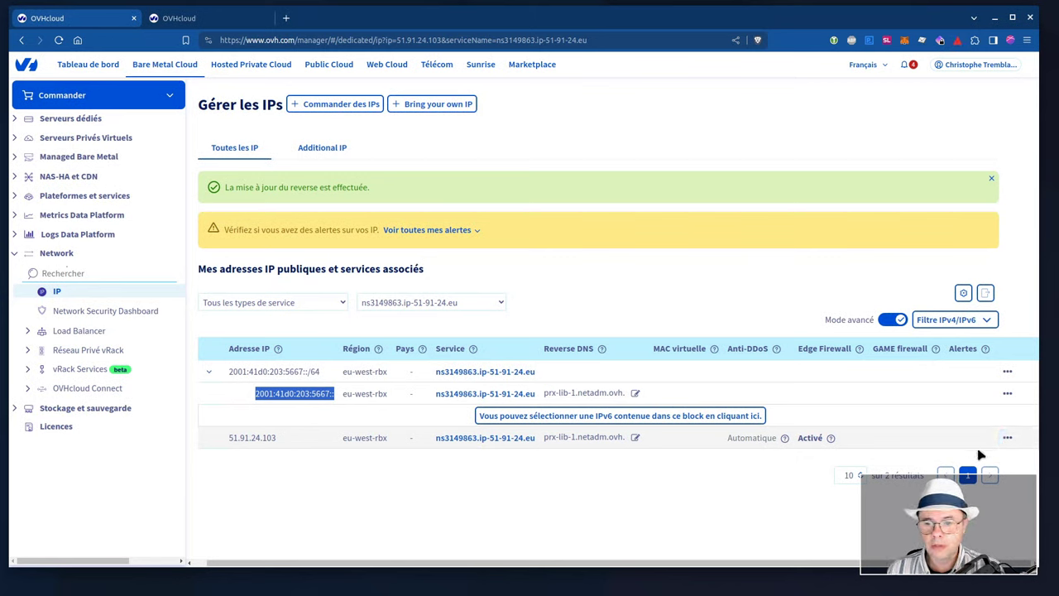
pyautogui.click(1007, 439)
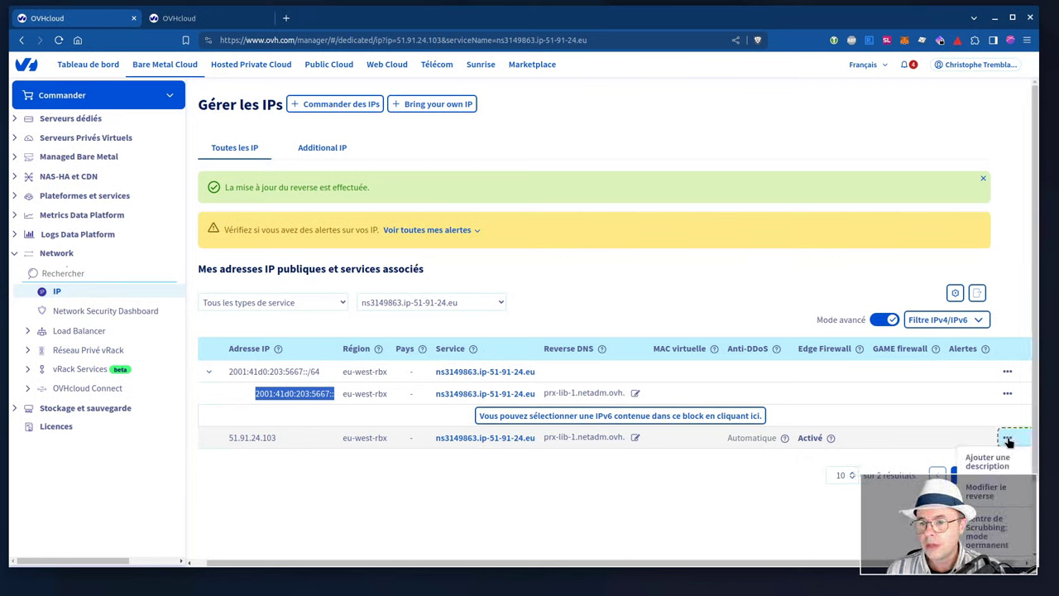
pyautogui.scroll(-1, 1008, 442)
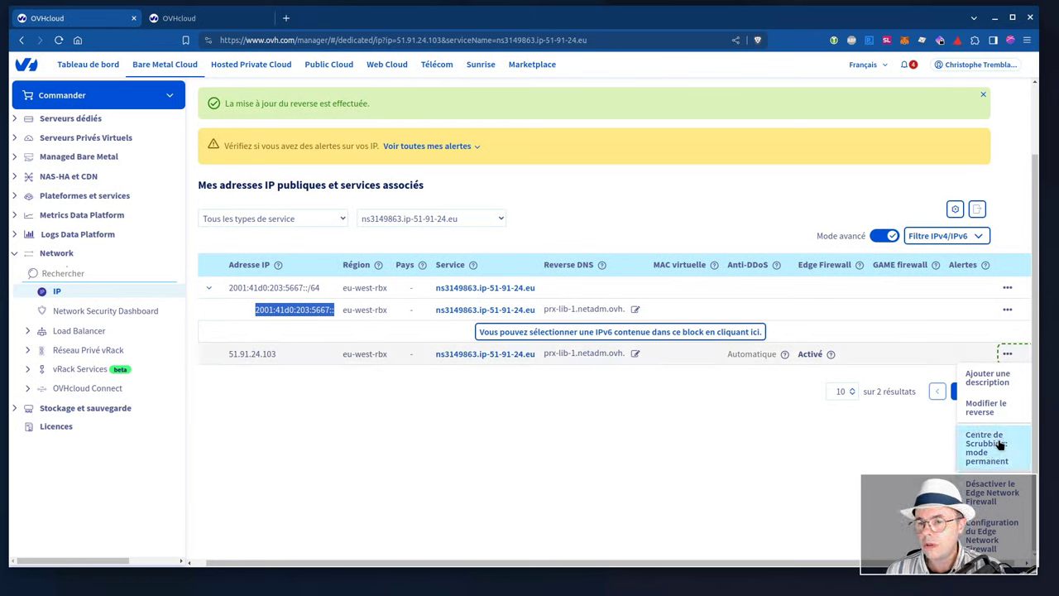
pyautogui.click(984, 534)
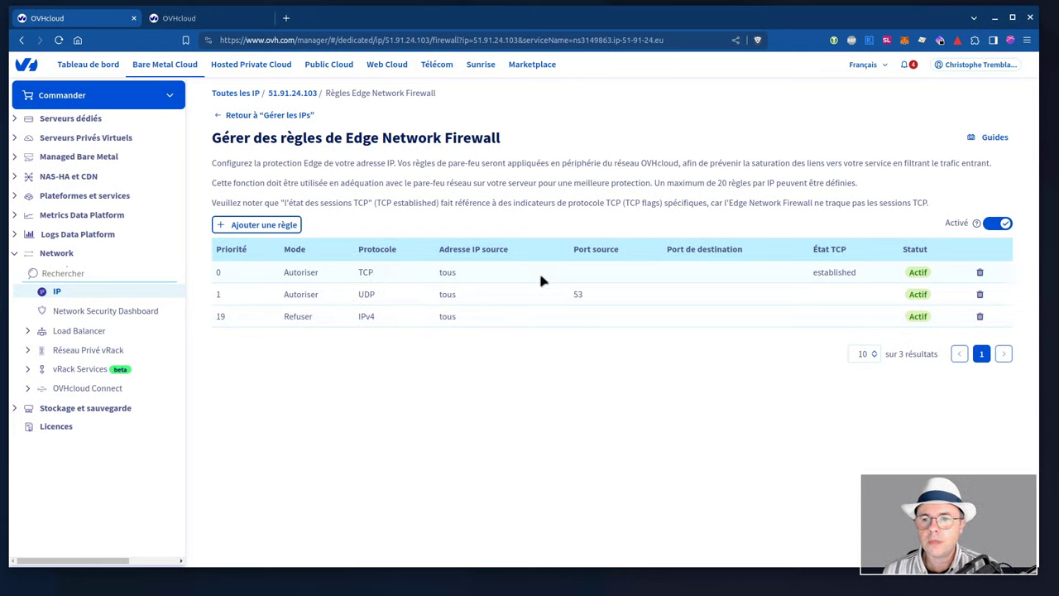
pyautogui.moveTo(827, 273); pyautogui.dragTo(848, 276)
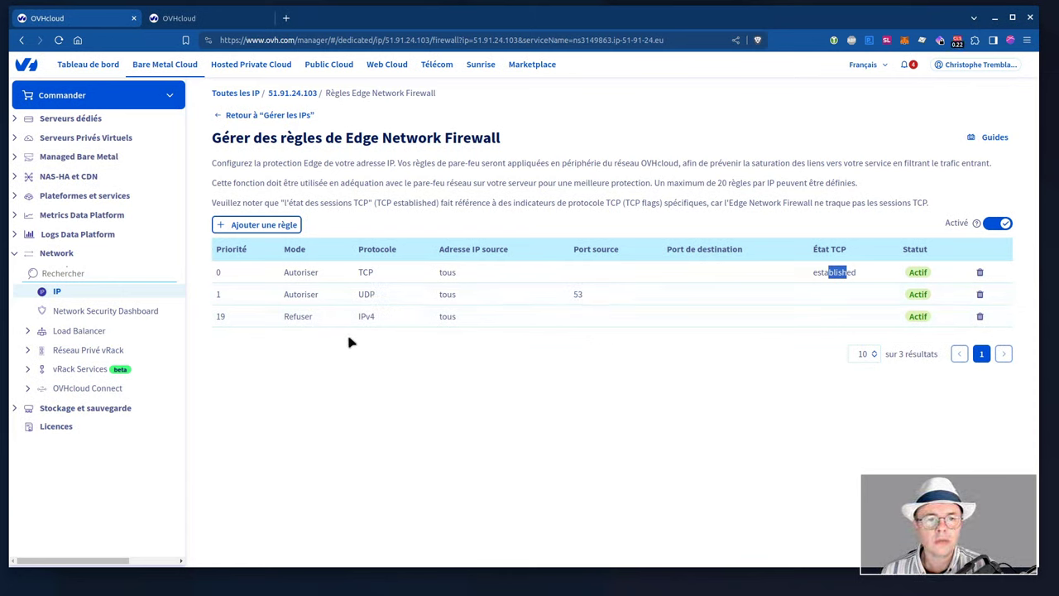
pyautogui.click(354, 374)
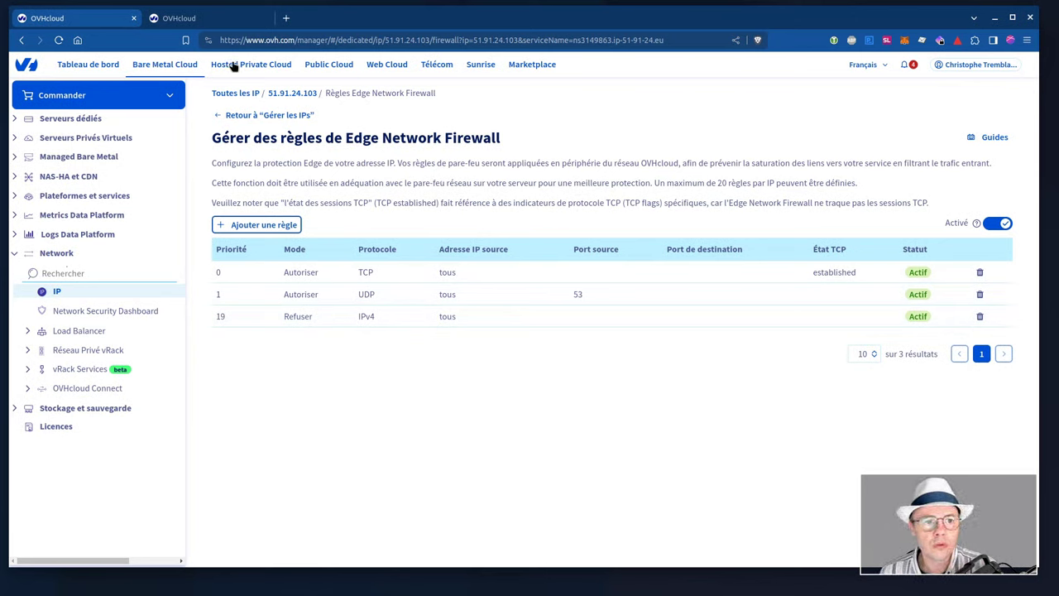
# Return to the prx-lib-1 server page and reload it to check the installed operating system
pyautogui.click(211, 20)
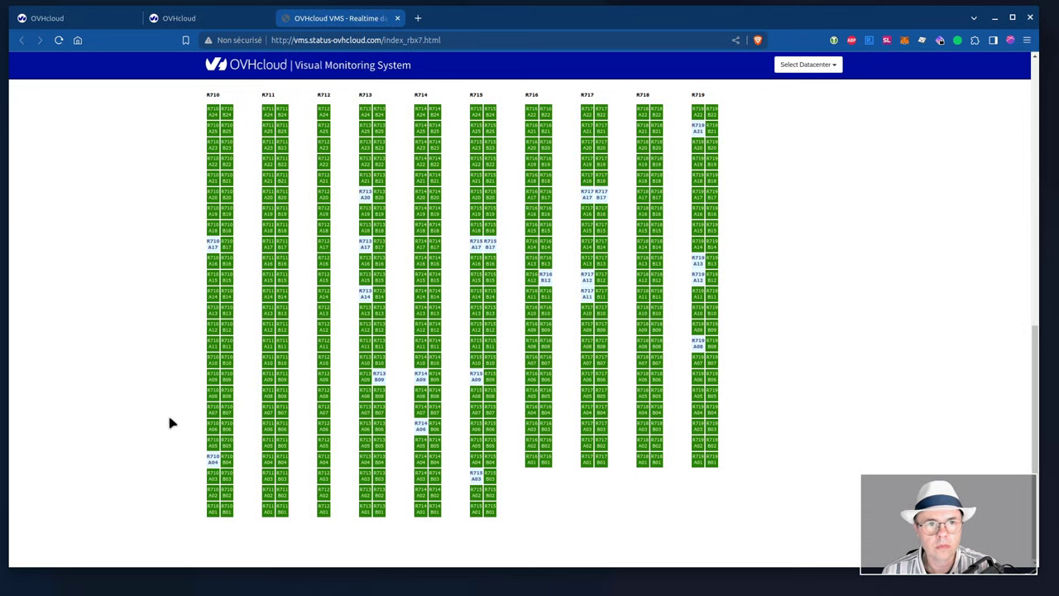
pyautogui.click(216, 23)
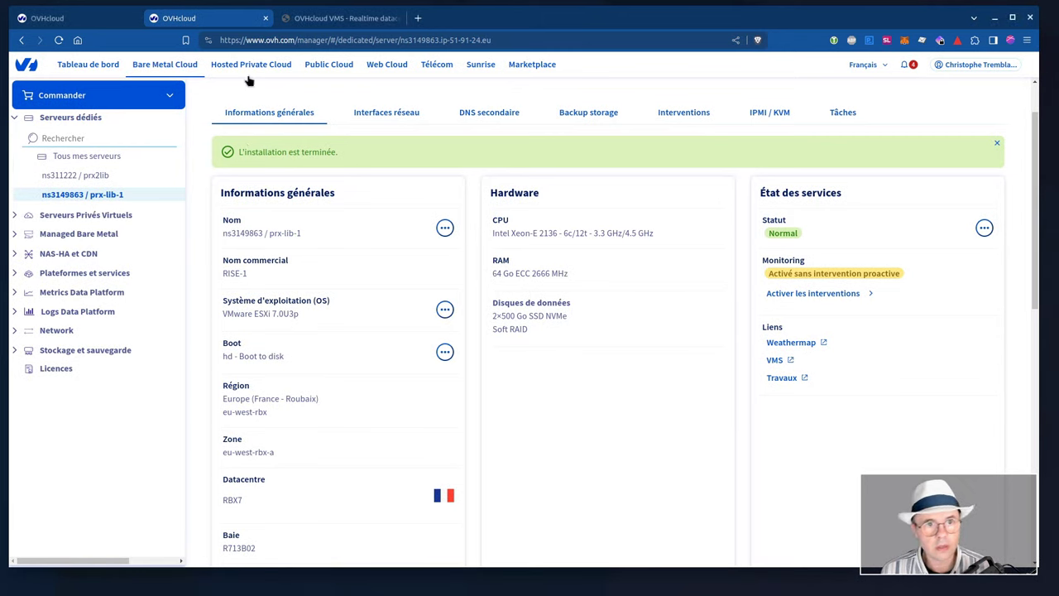
pyautogui.click(548, 39)
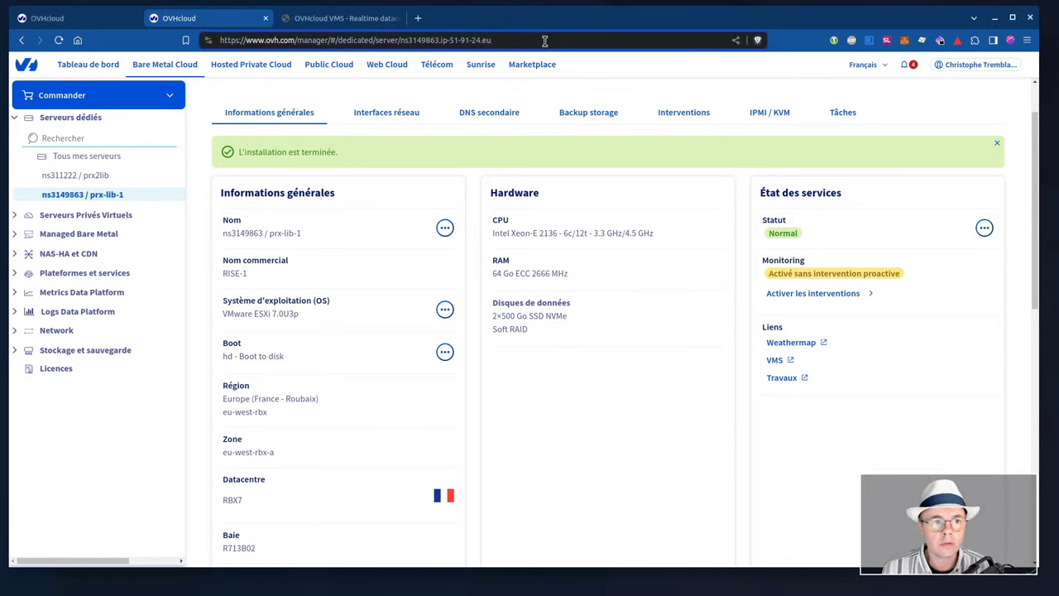
pyautogui.press('Return')
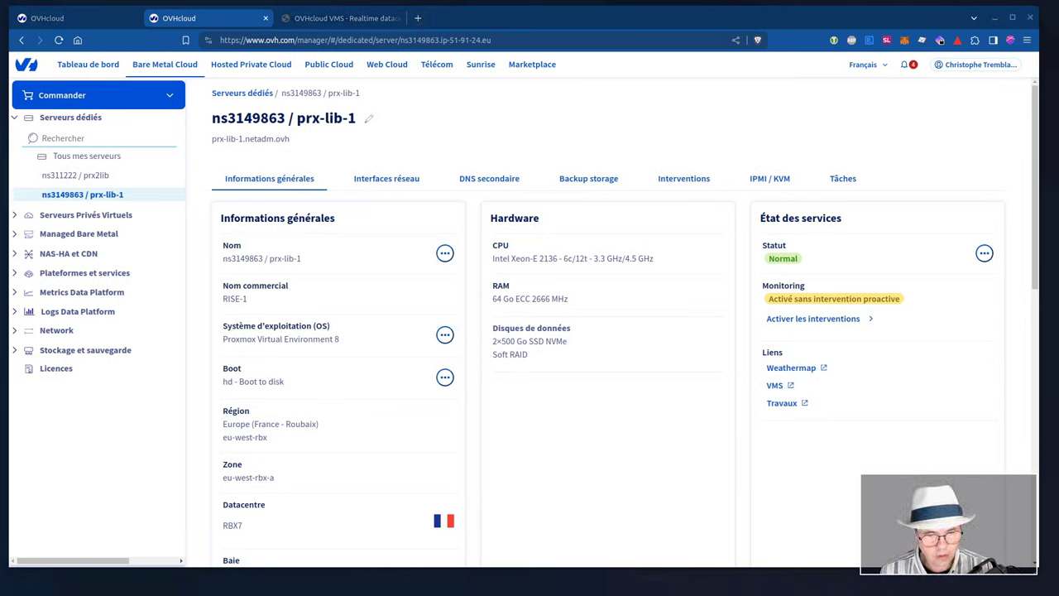
# Open prx-lib-1.netadm.ovh:8006 in a new browser tab and proceed past the certificate warning to the Proxmox login
pyautogui.click(420, 18)
pyautogui.write('prx-lib-1.netadm.ovh')
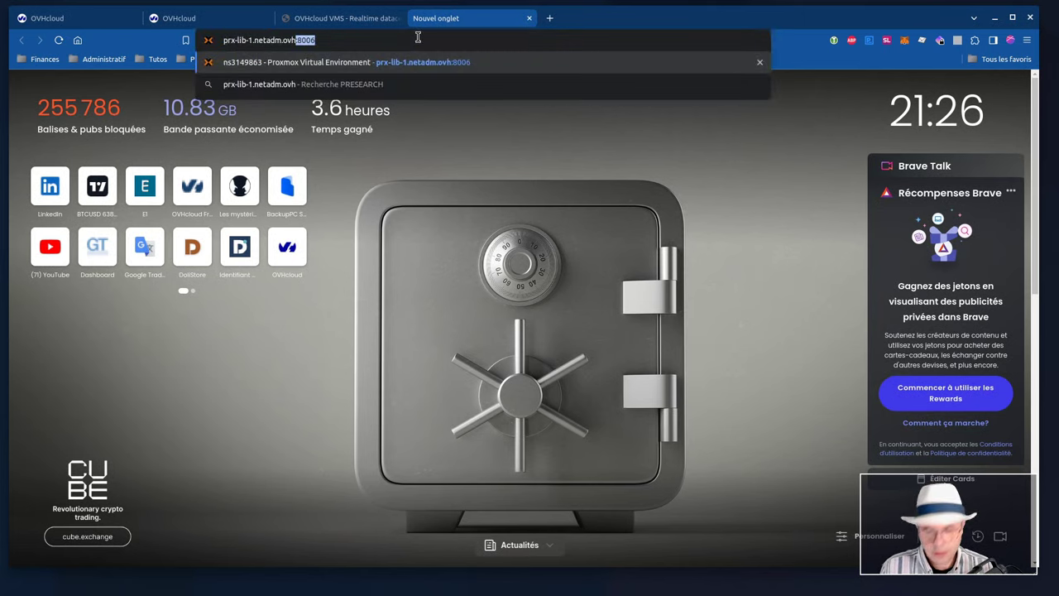
pyautogui.press('Return')
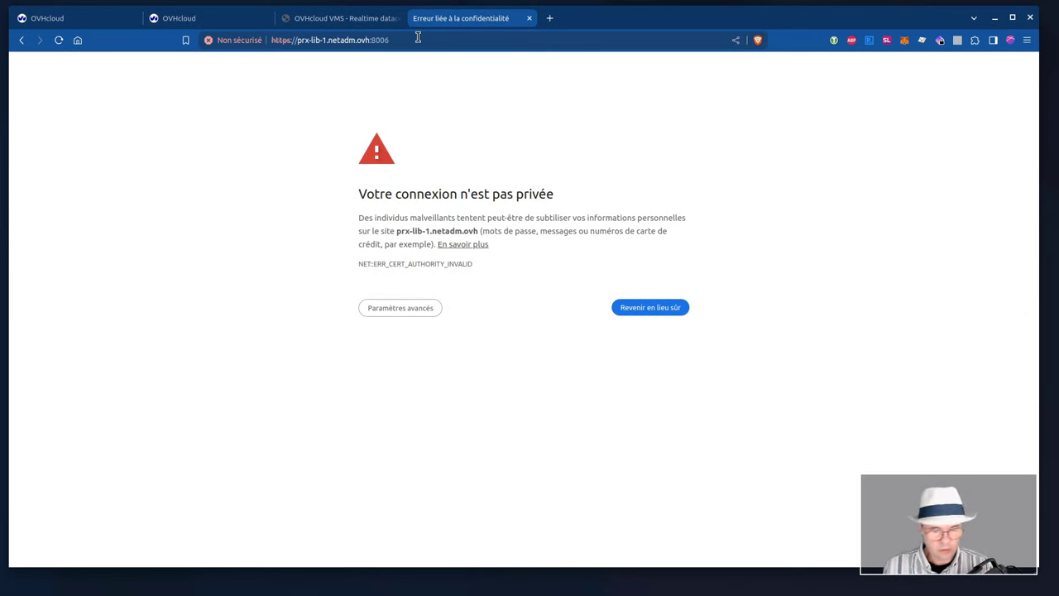
pyautogui.click(400, 311)
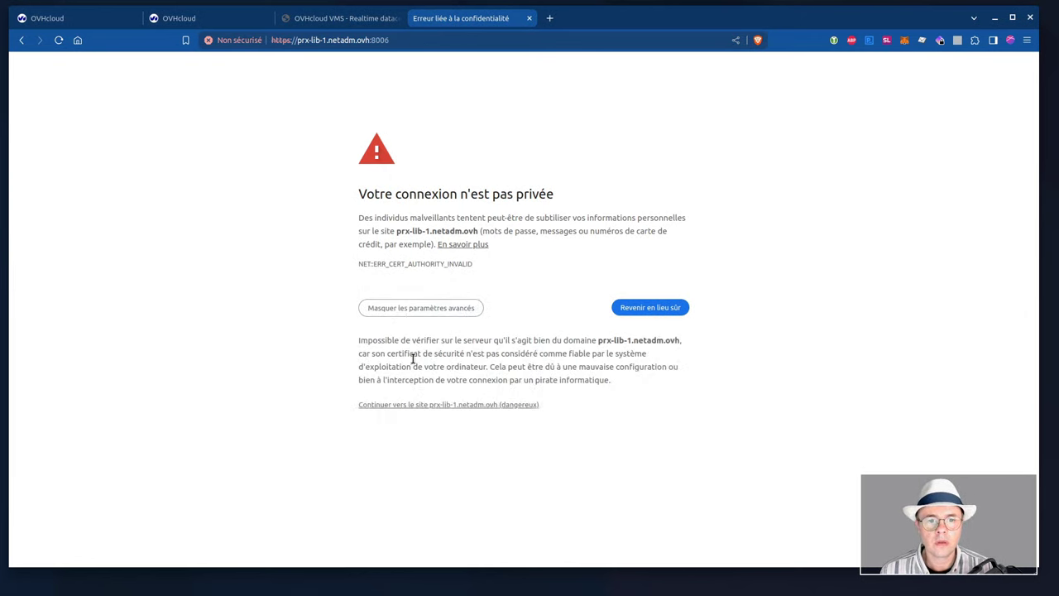
pyautogui.click(422, 405)
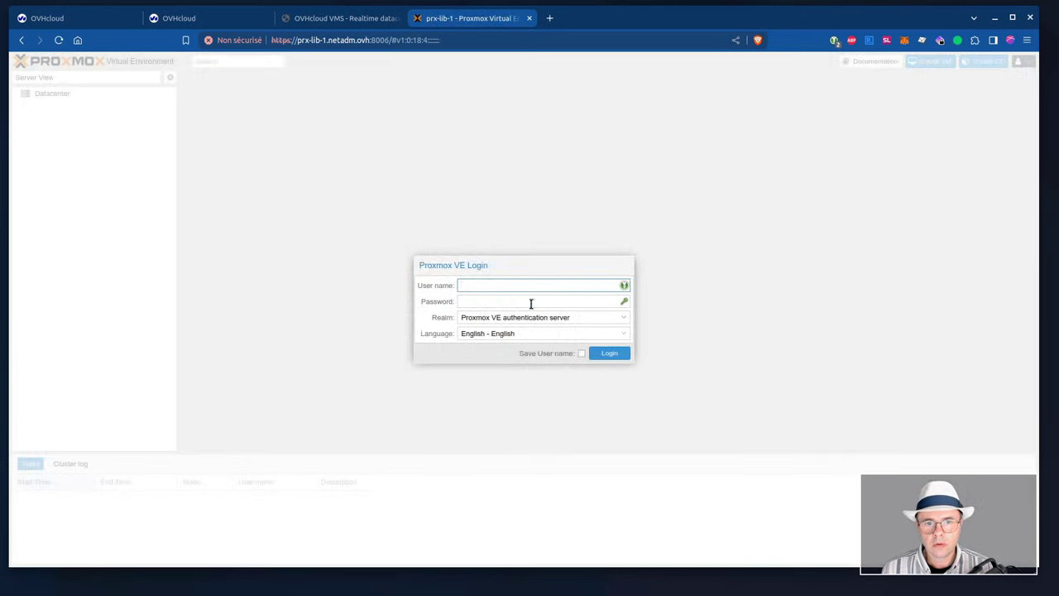
# Log in to Proxmox VE as root with the saved password and Linux PAM standard authentication, and dismiss the subscription notice
pyautogui.click(625, 286)
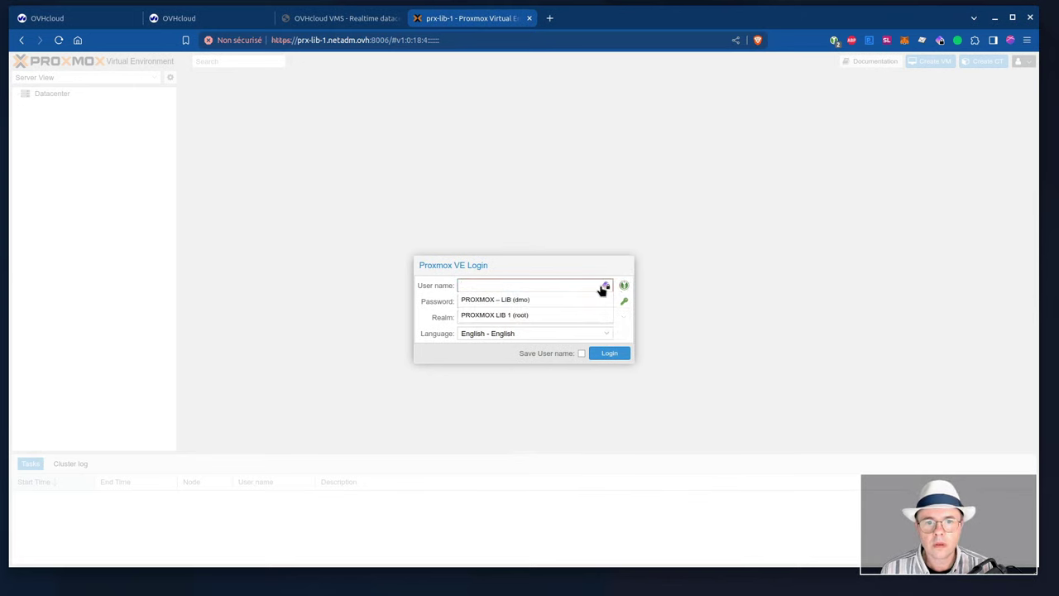
pyautogui.click(550, 299)
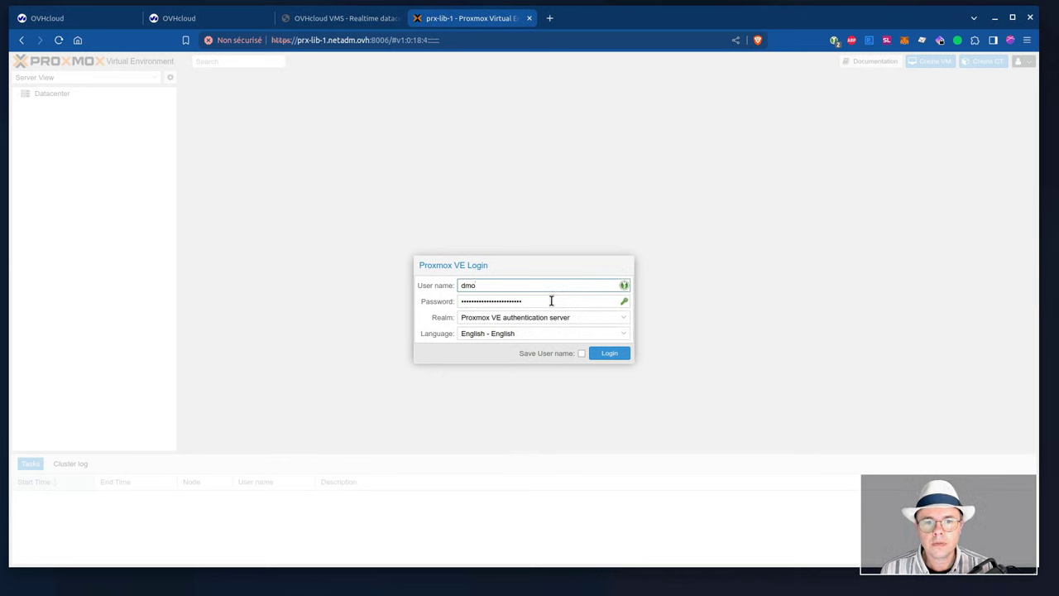
pyautogui.click(625, 286)
pyautogui.click(567, 315)
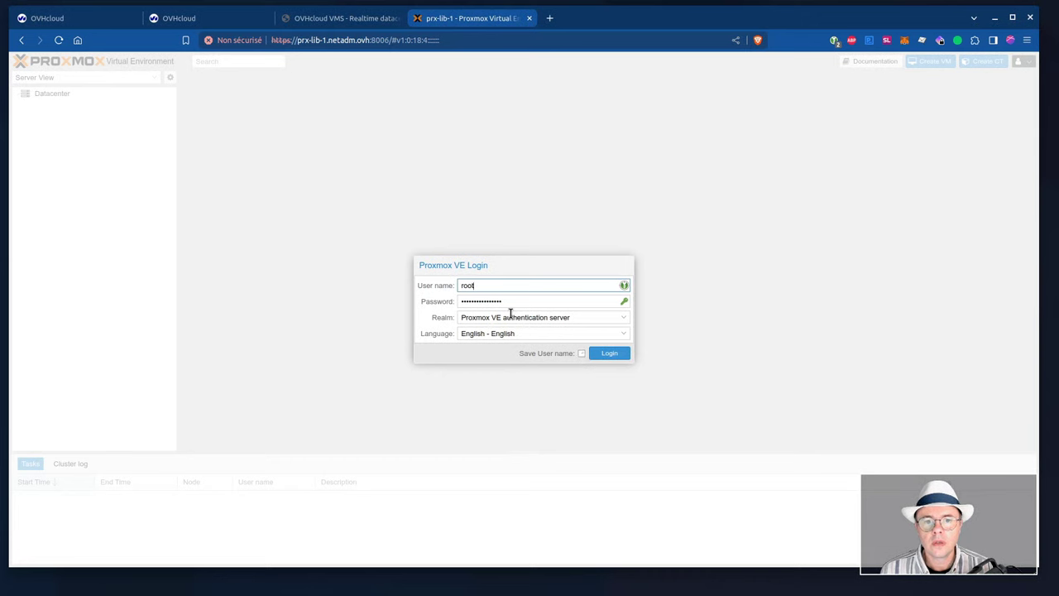
pyautogui.click(574, 317)
pyautogui.click(502, 344)
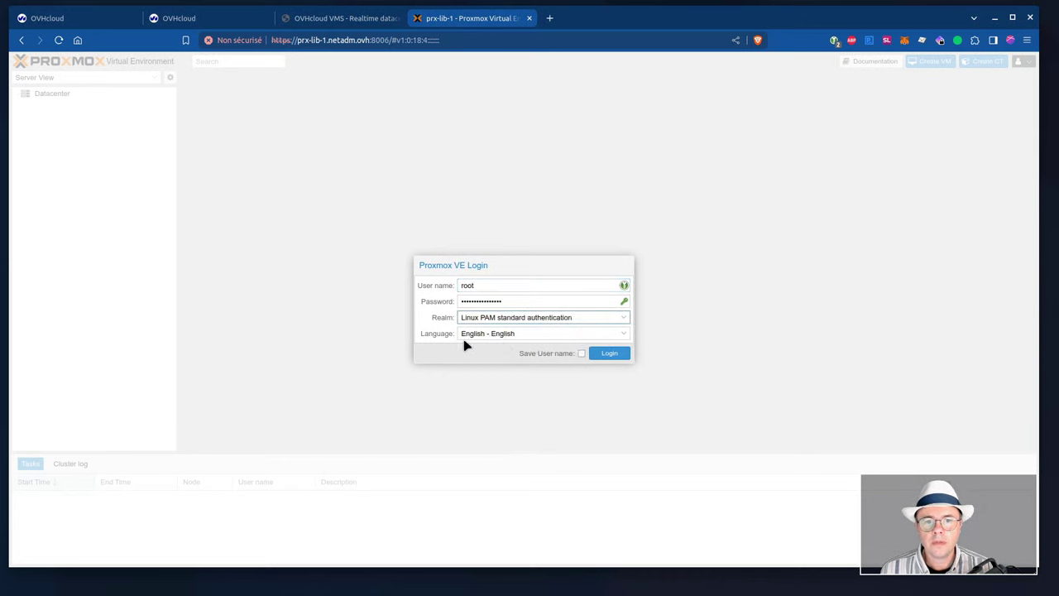
pyautogui.click(608, 354)
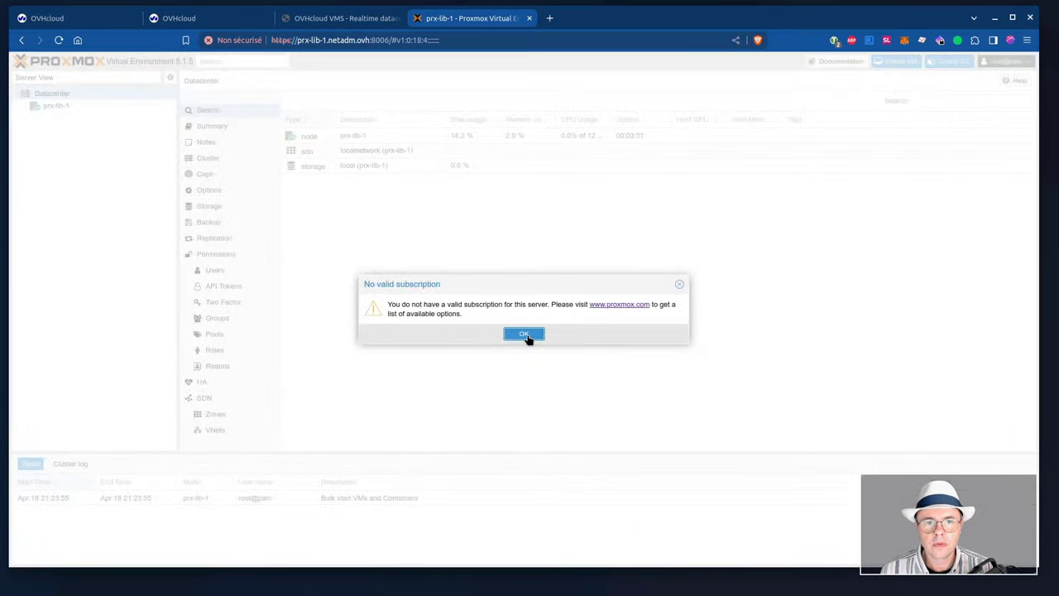
pyautogui.click(526, 335)
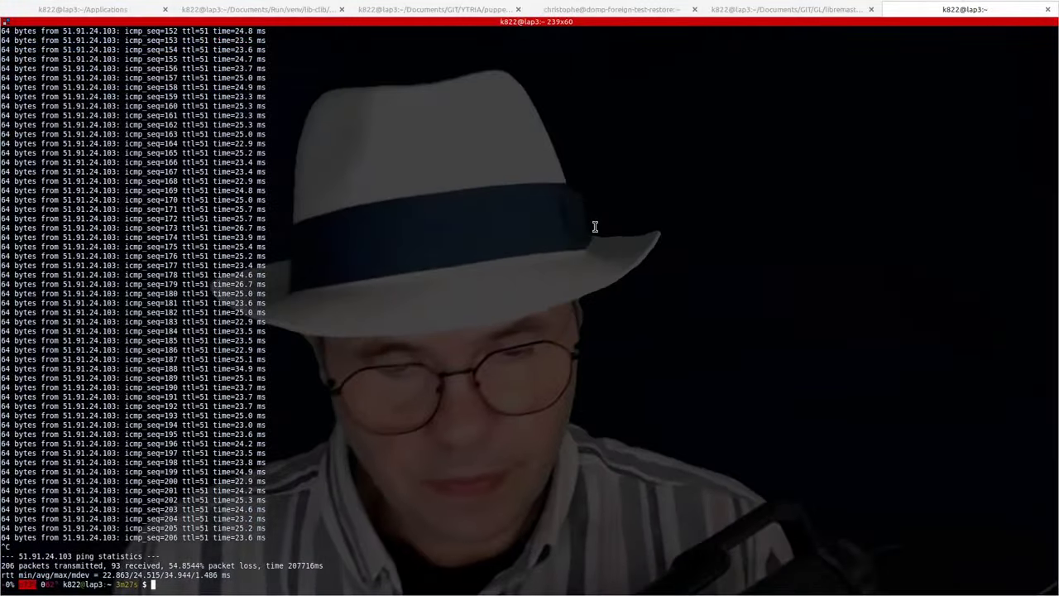
# Try to connect over SSH as root to prx-lib-1 and to its full hostname prx-lib-1.netadm.ovh
pyautogui.write('ssh root@')
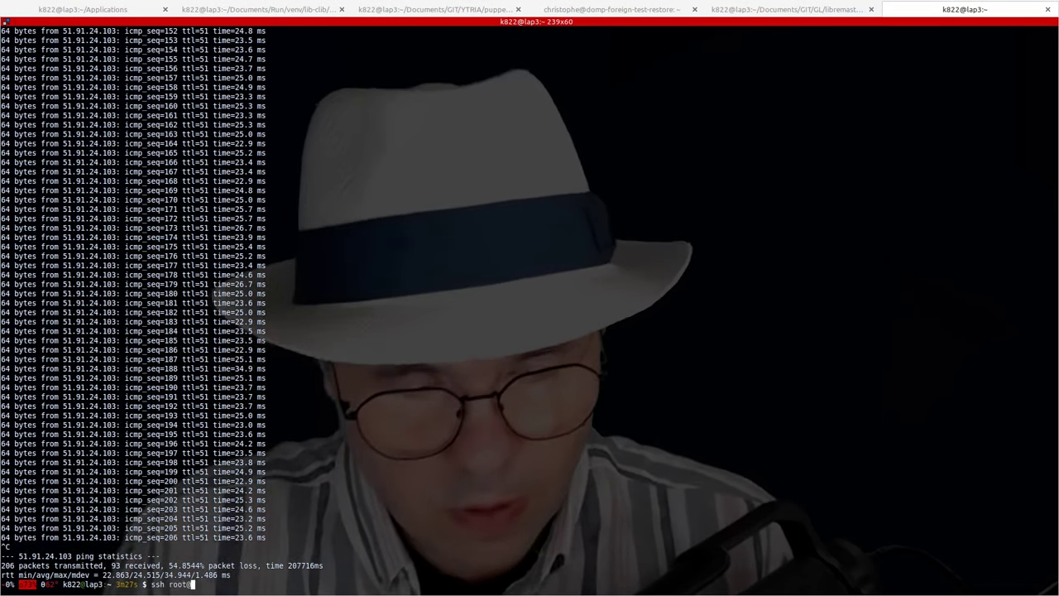
pyautogui.write('prx-lib')
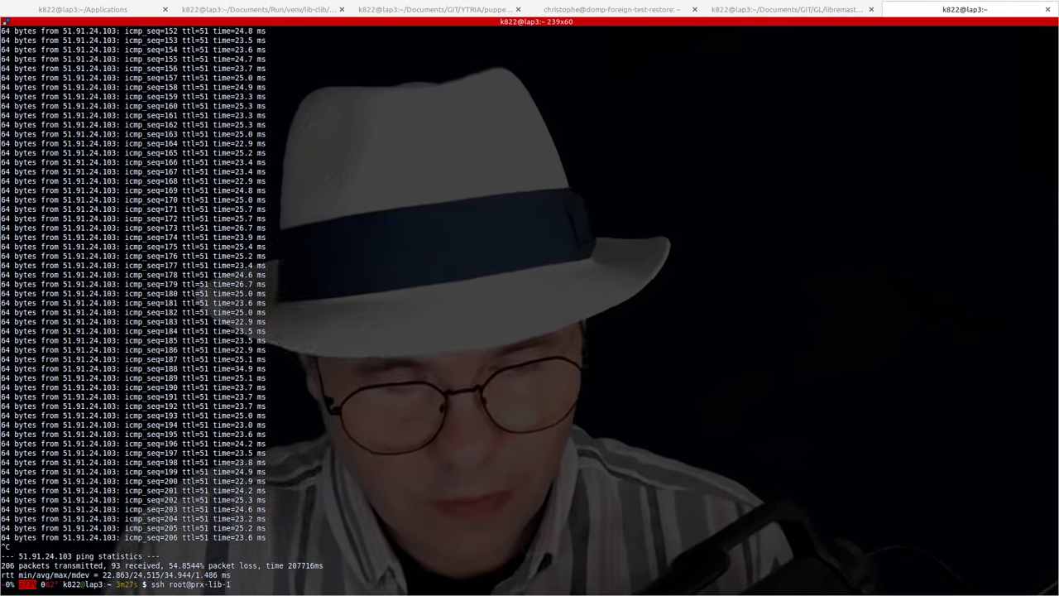
pyautogui.write('-1')
pyautogui.press('Return')
pyautogui.press('Up')
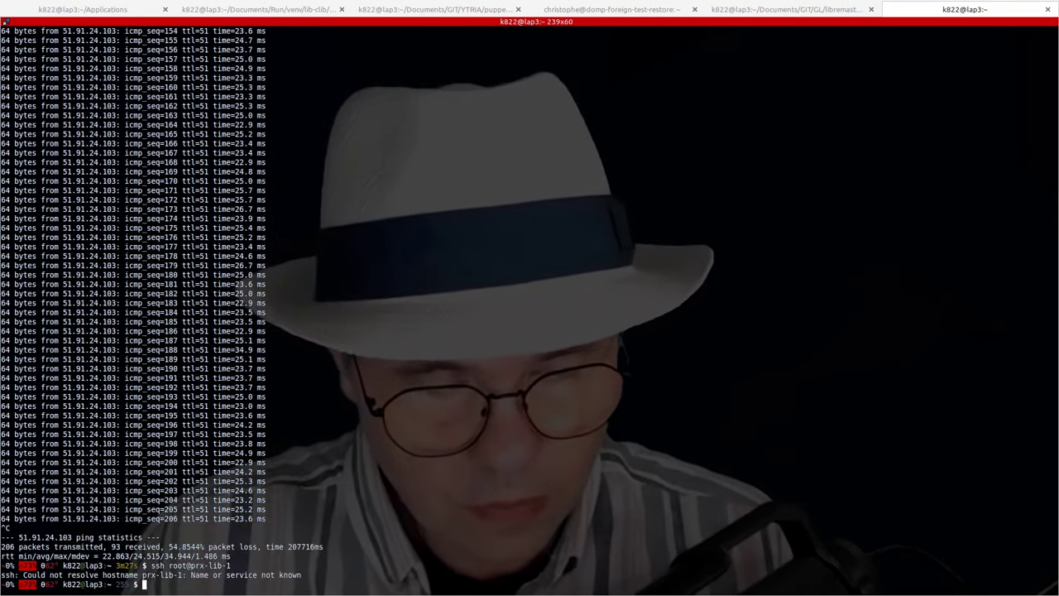
pyautogui.write('.net')
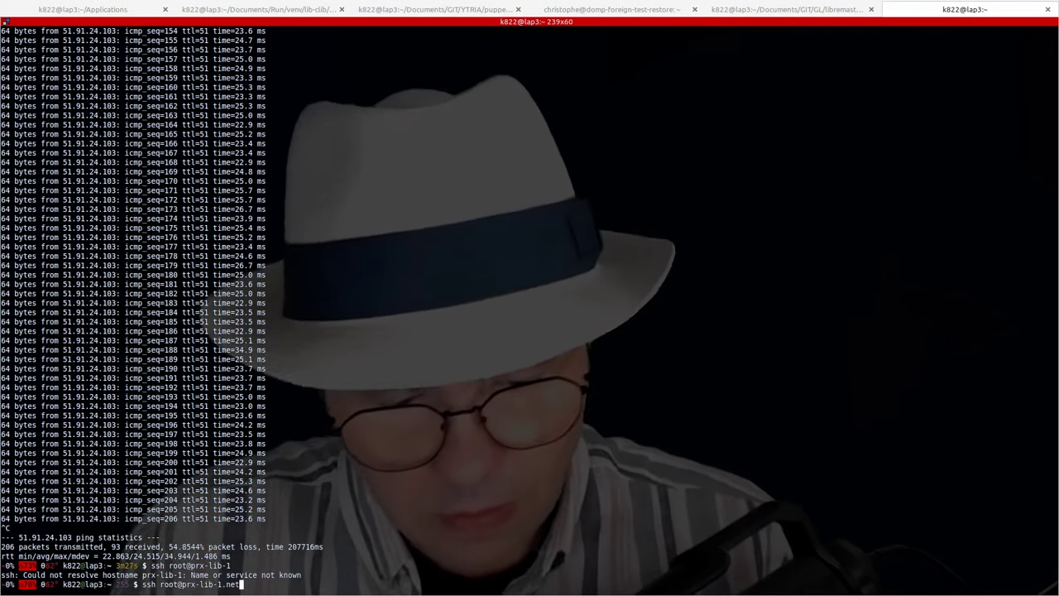
pyautogui.write('adm.ovh')
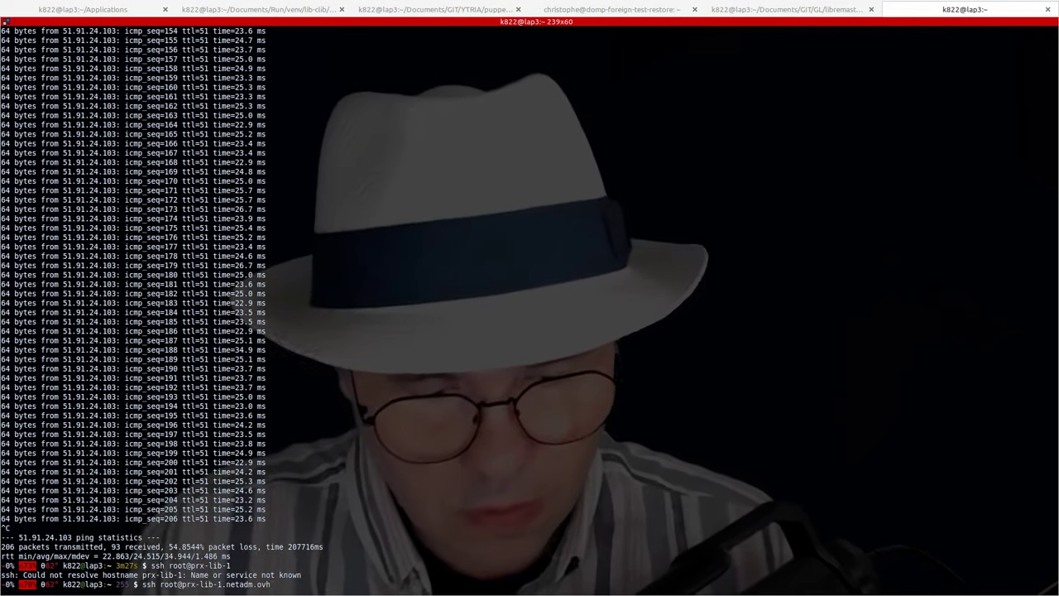
pyautogui.press('Return')
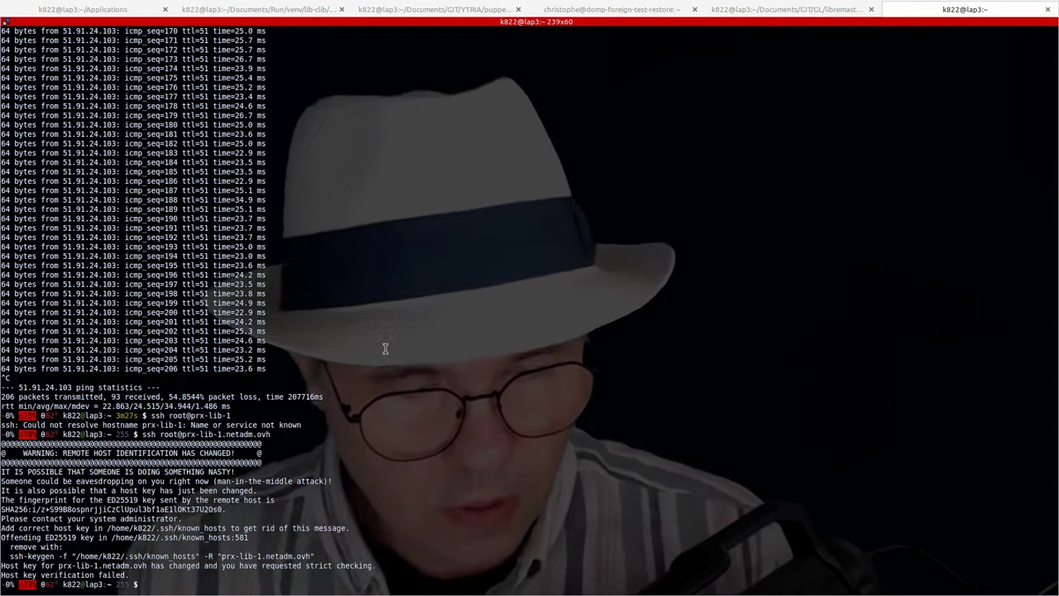
# Remove the outdated known_hosts key for prx-lib-1.netadm.ovh with ssh-keygen, and reconnect over SSH as root, accepting the new host key
pyautogui.moveTo(9, 555); pyautogui.dragTo(315, 556)
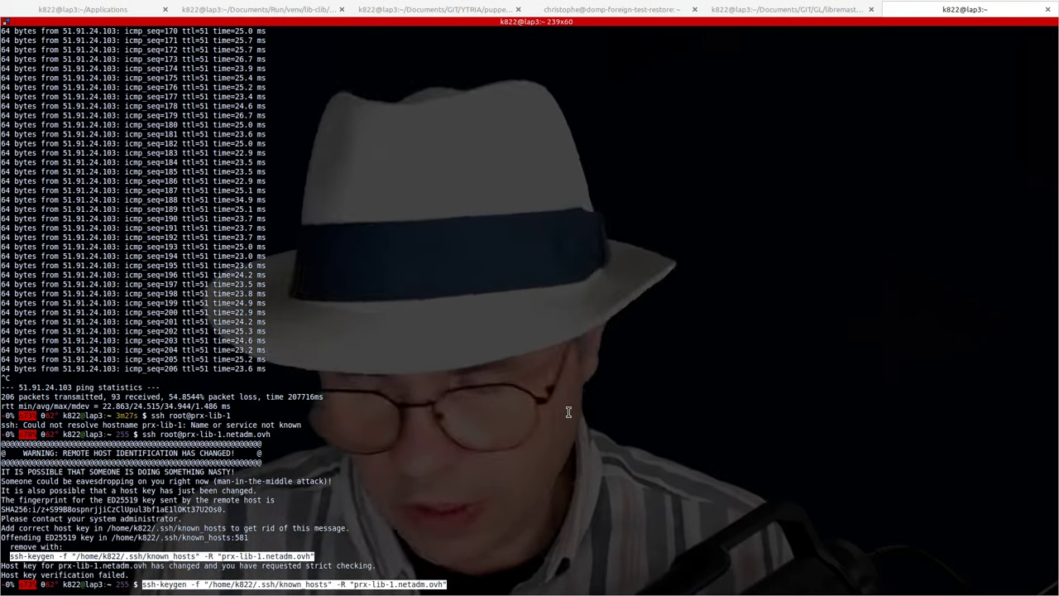
pyautogui.press('Return')
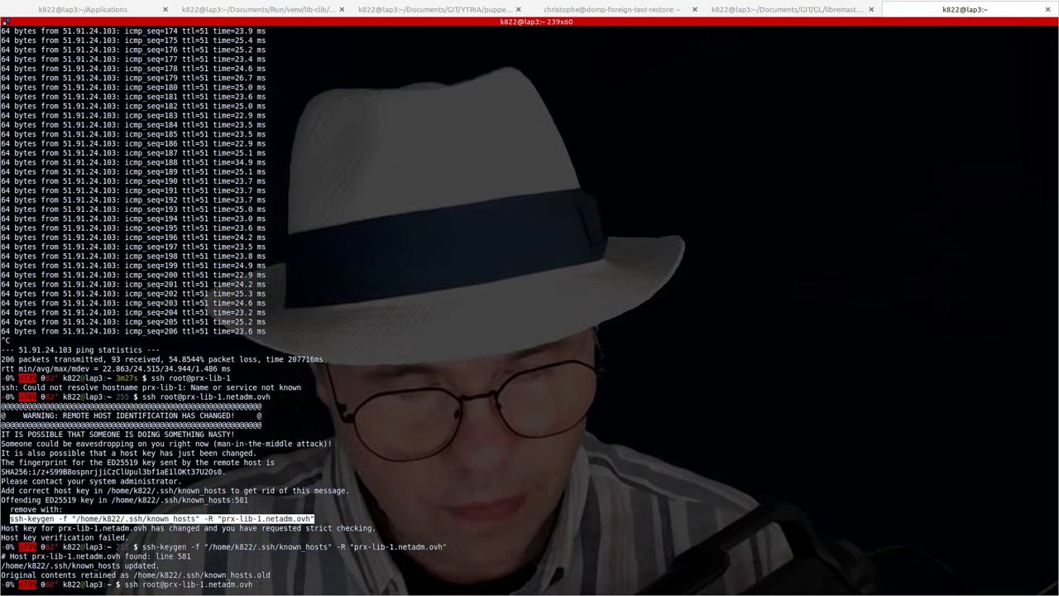
pyautogui.press('Return')
pyautogui.write('yes')
pyautogui.press('Return')
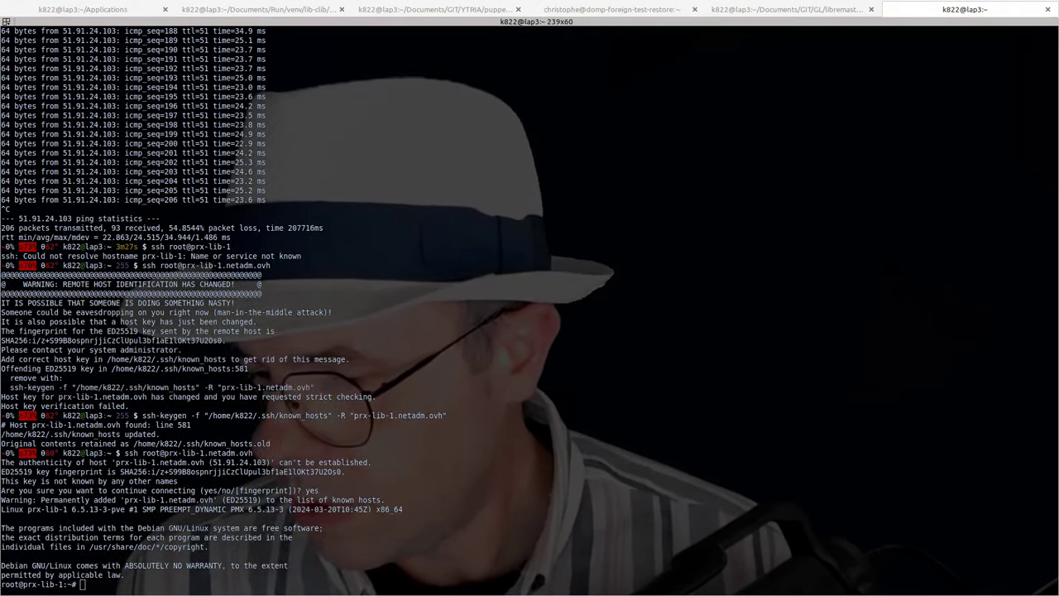
# Set the server's hostname to prx-lib-1.netadm.ovh with hostnamectl
pyautogui.click(403, 414)
pyautogui.write('hostnamectl set-hostname')
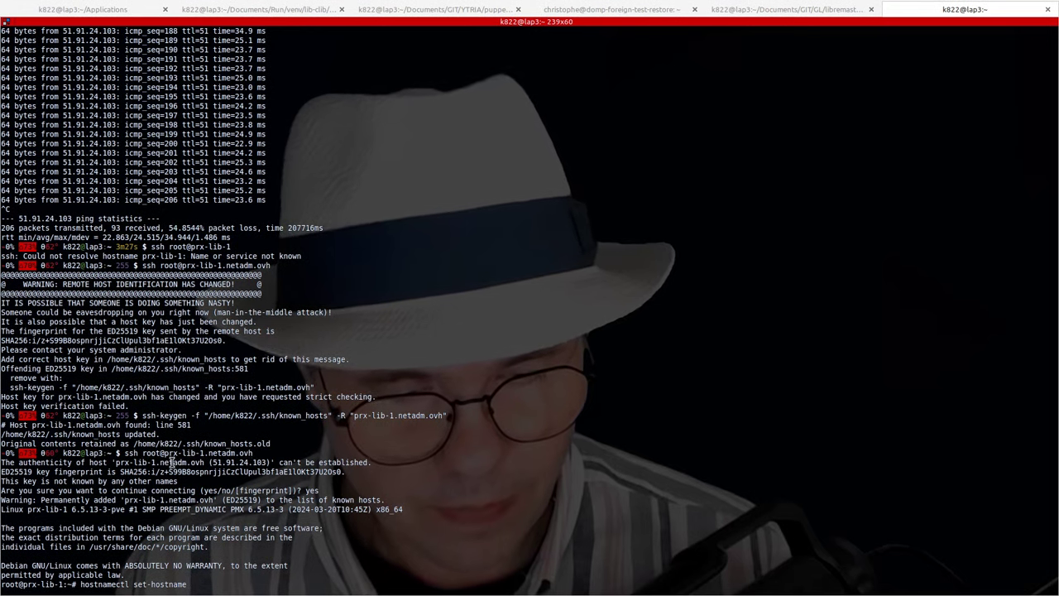
pyautogui.doubleClick(166, 461)
pyautogui.middleClick(532, 406)
pyautogui.press('Return')
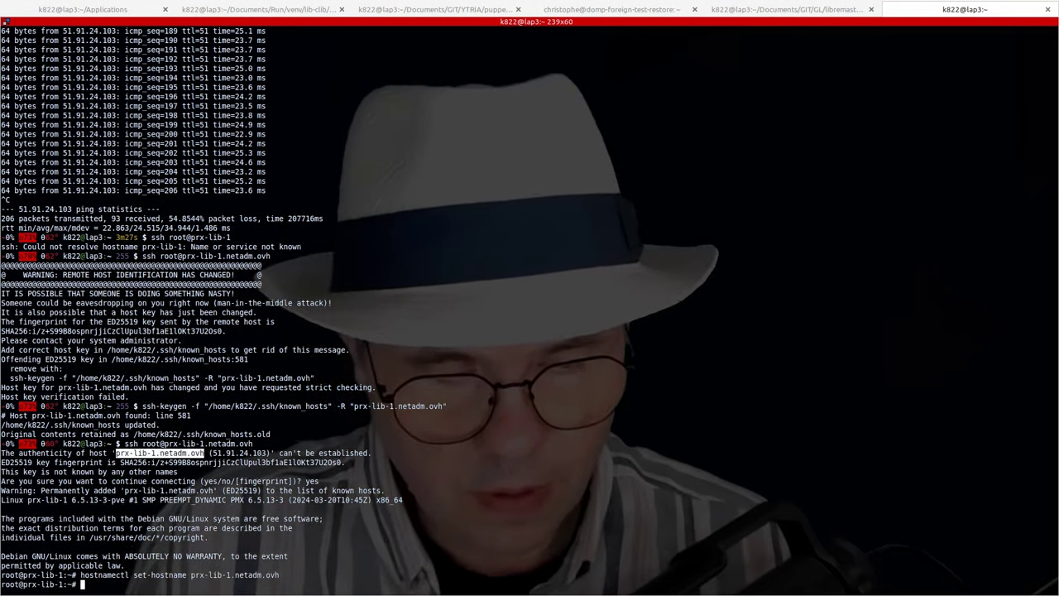
# Edit /etc/hosts in nano to append prx-lib-1.netadm.ovh to the 51.91.24.103 line, and save the file
pyautogui.write('nano ')
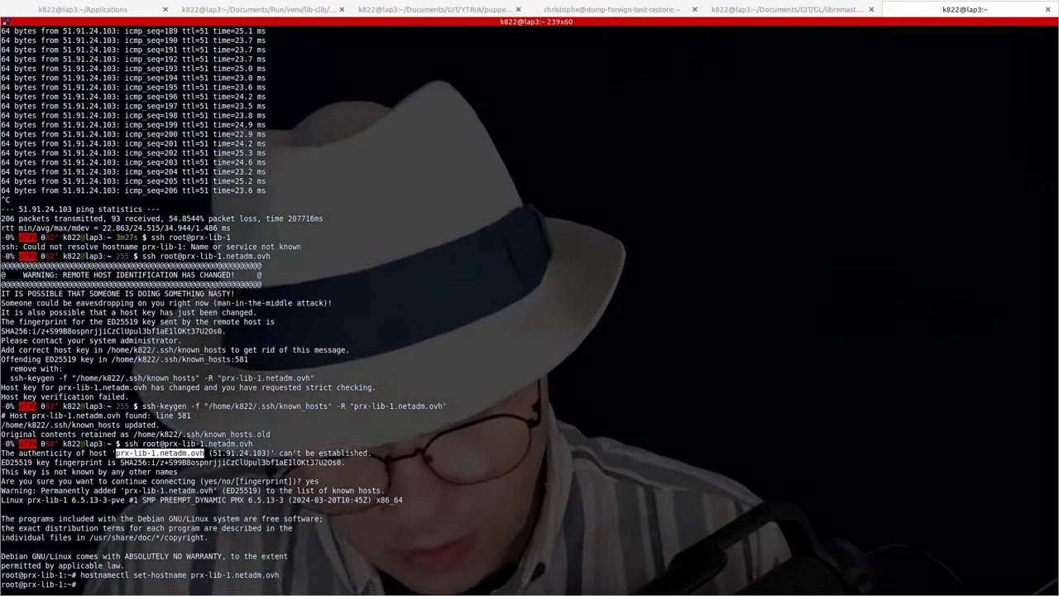
pyautogui.write('/et')
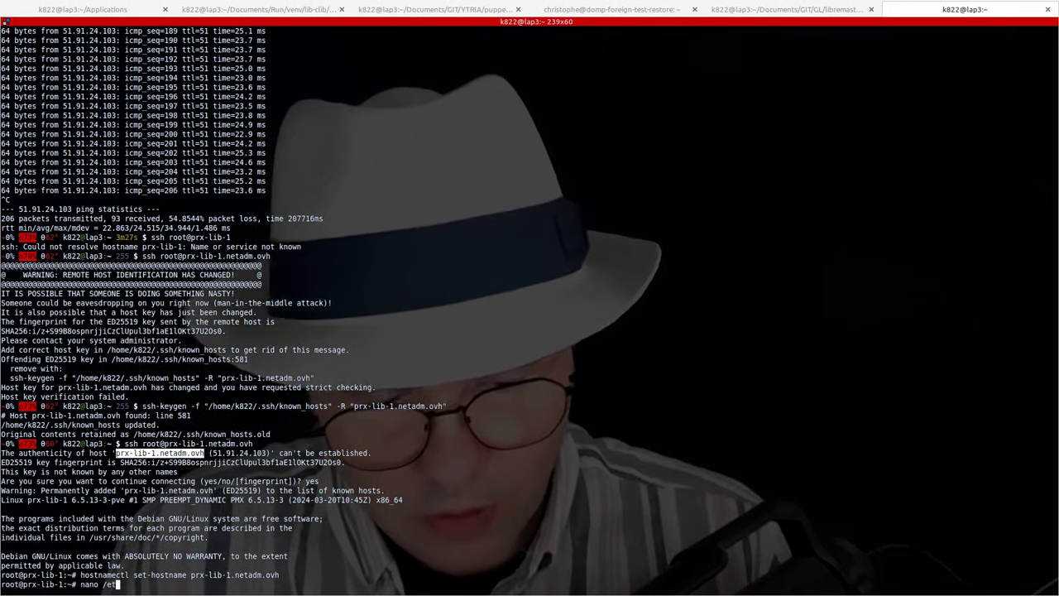
pyautogui.write('c/hosts')
pyautogui.press('Return')
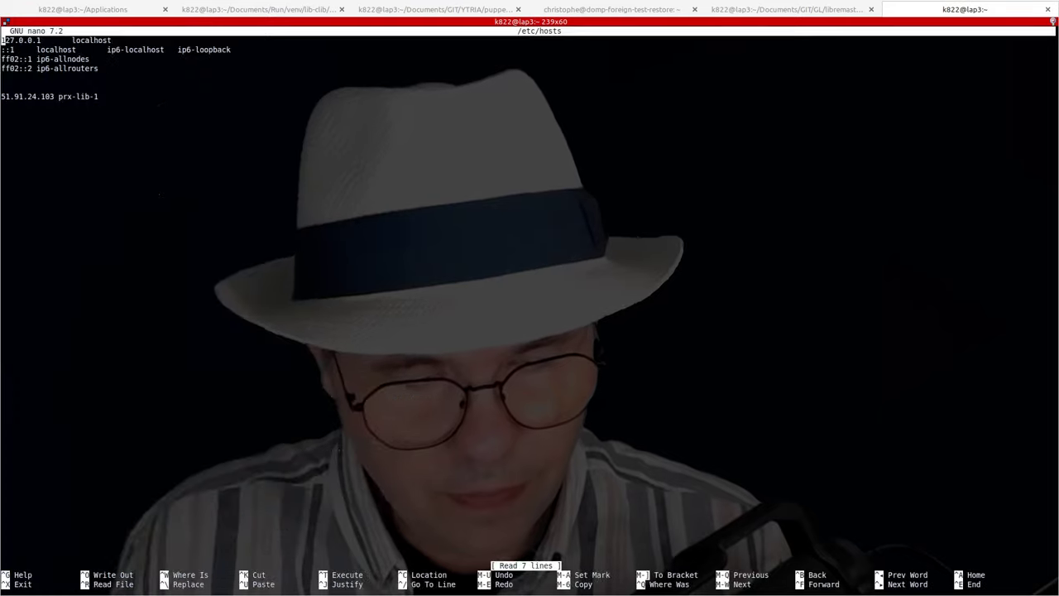
pyautogui.press('Down')
pyautogui.press('Down')
pyautogui.press('Down')
pyautogui.press('Down')
pyautogui.press('Down')
pyautogui.press('Down')
pyautogui.press('Down')
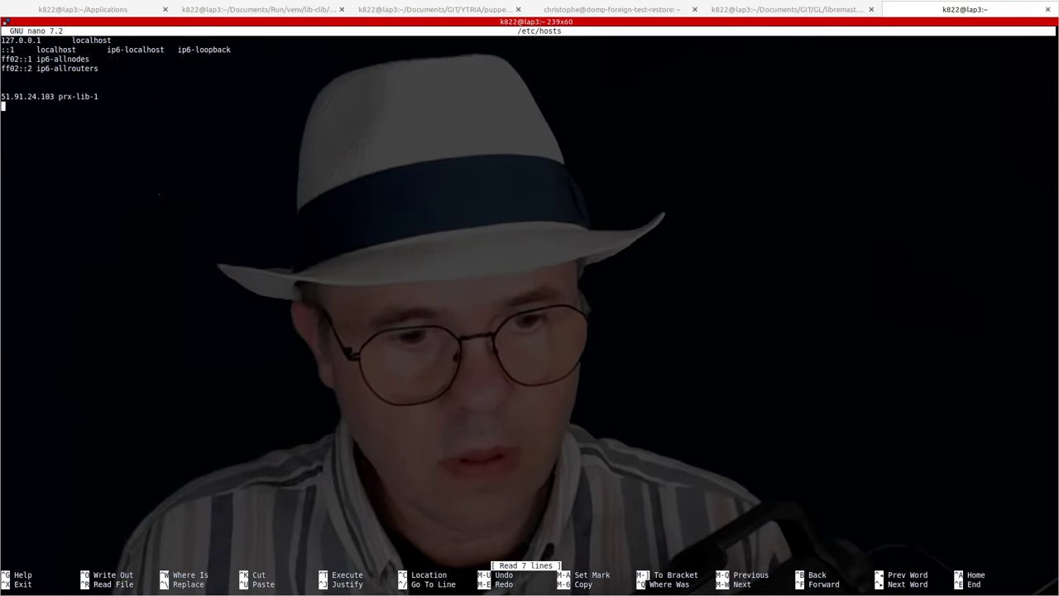
pyautogui.press('Left')
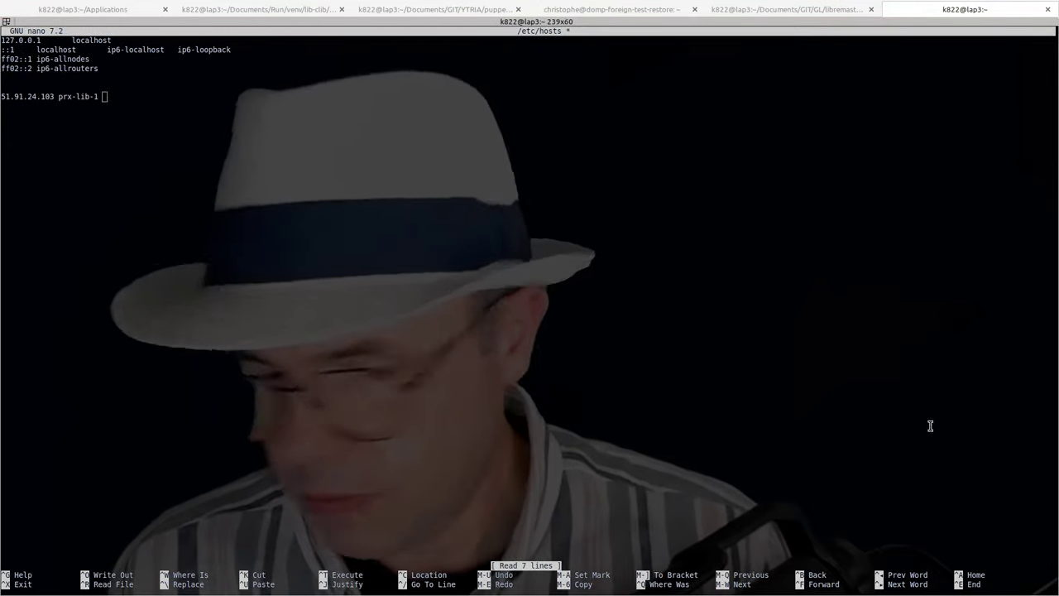
pyautogui.click(706, 64)
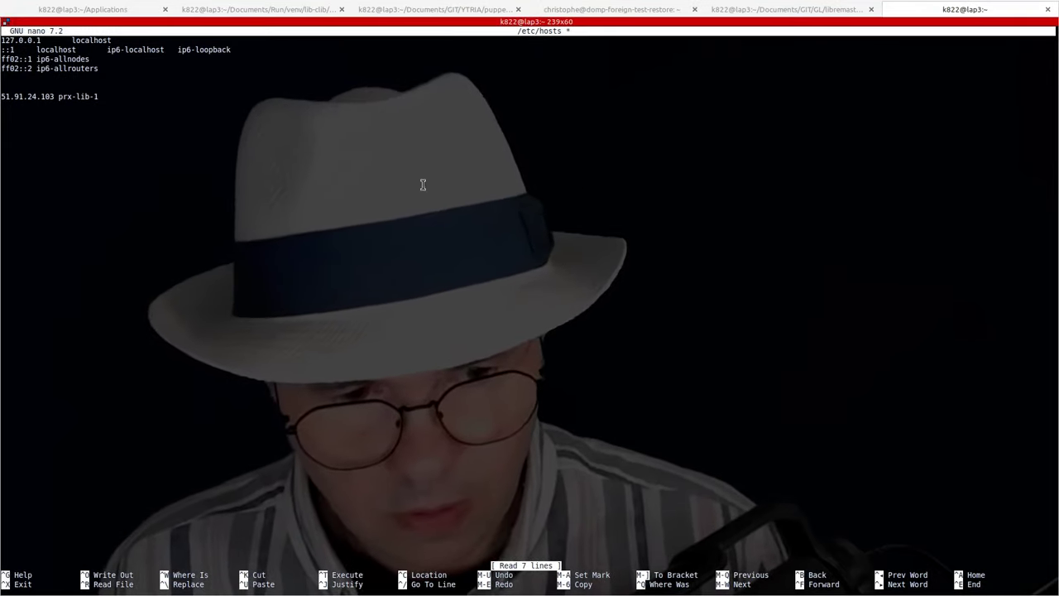
pyautogui.doubleClick(78, 97)
pyautogui.middleClick(215, 115)
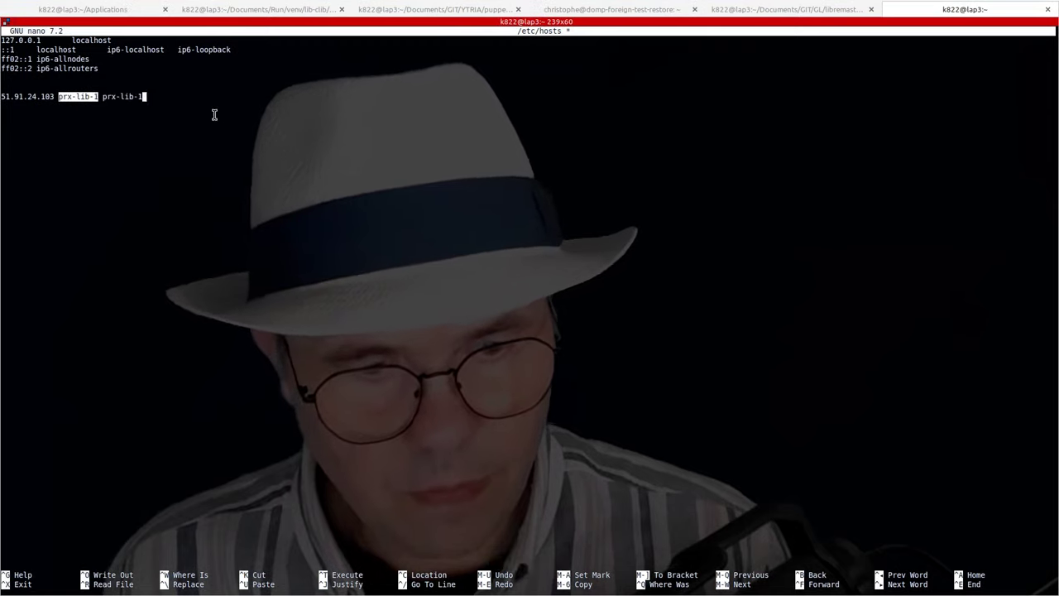
pyautogui.write('.netadm.ovh')
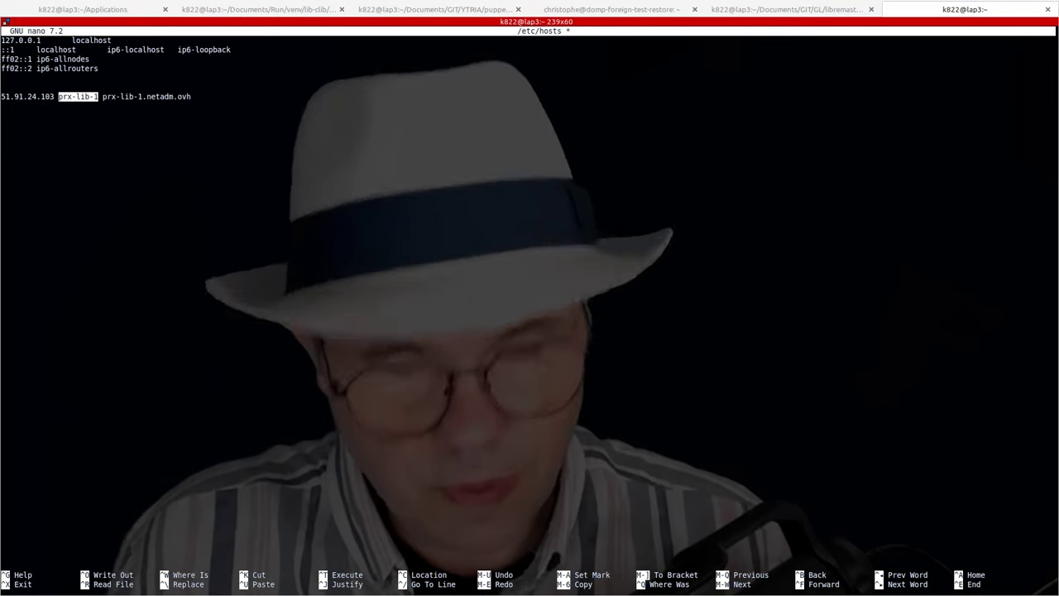
pyautogui.hotkey('ctrl', 'o')
pyautogui.press('Return')
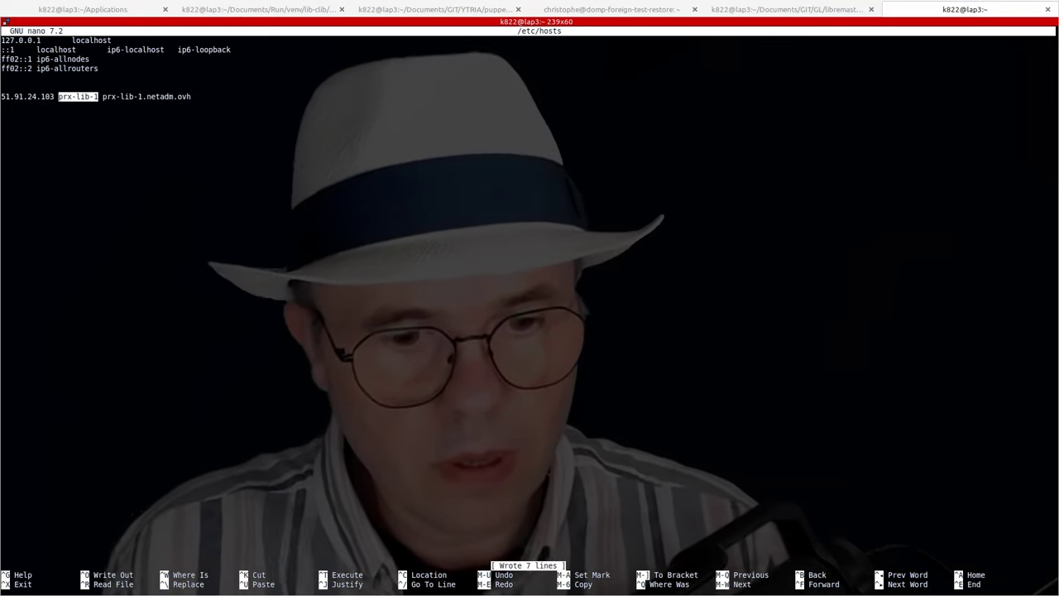
pyautogui.hotkey('ctrl', 'x')
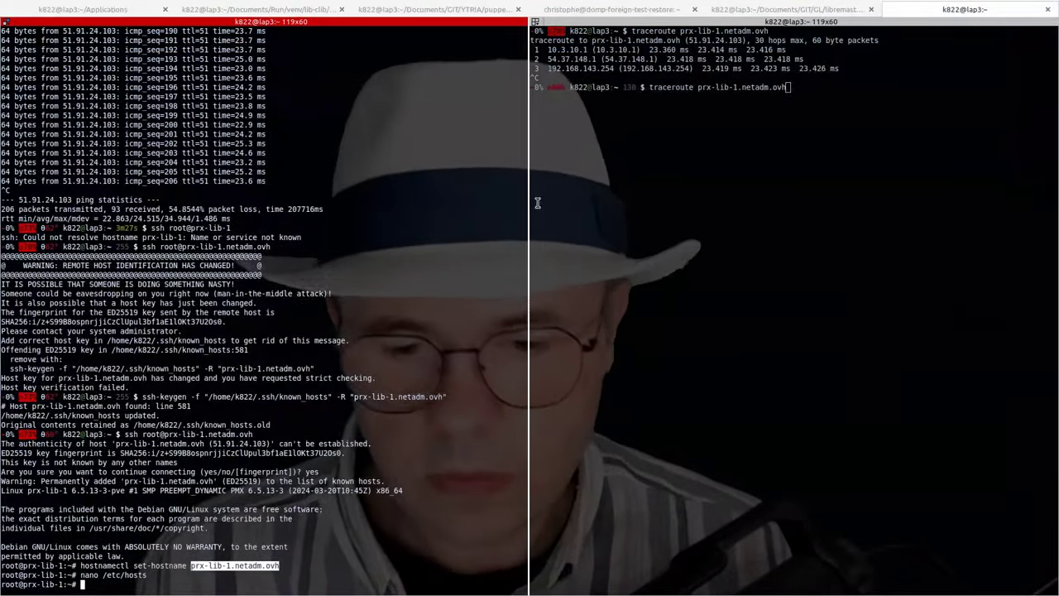
# Trace the IPv6 route to prx-lib-1.netadm.ovh with traceroute6 from the local shell in the other terminal pane
pyautogui.click(537, 203)
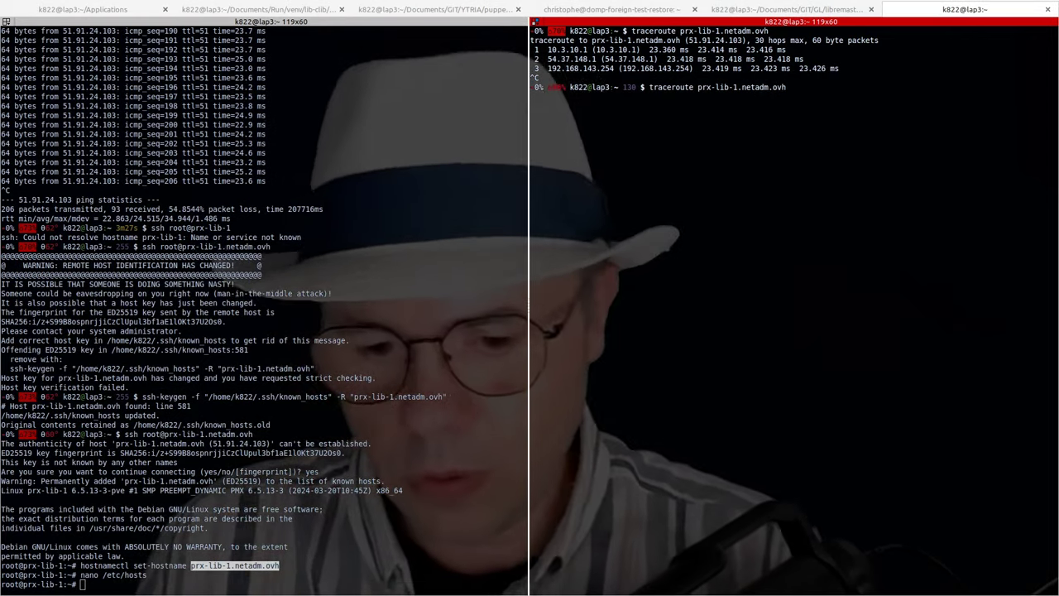
pyautogui.press('Left')
pyautogui.press('Left')
pyautogui.press('Left')
pyautogui.press('Left')
pyautogui.press('Left')
pyautogui.press('Left')
pyautogui.press('Left')
pyautogui.press('Left')
pyautogui.press('Left')
pyautogui.press('Left')
pyautogui.press('Left')
pyautogui.press('Left')
pyautogui.press('Left')
pyautogui.press('Left')
pyautogui.press('Left')
pyautogui.press('Left')
pyautogui.press('Left')
pyautogui.press('Left')
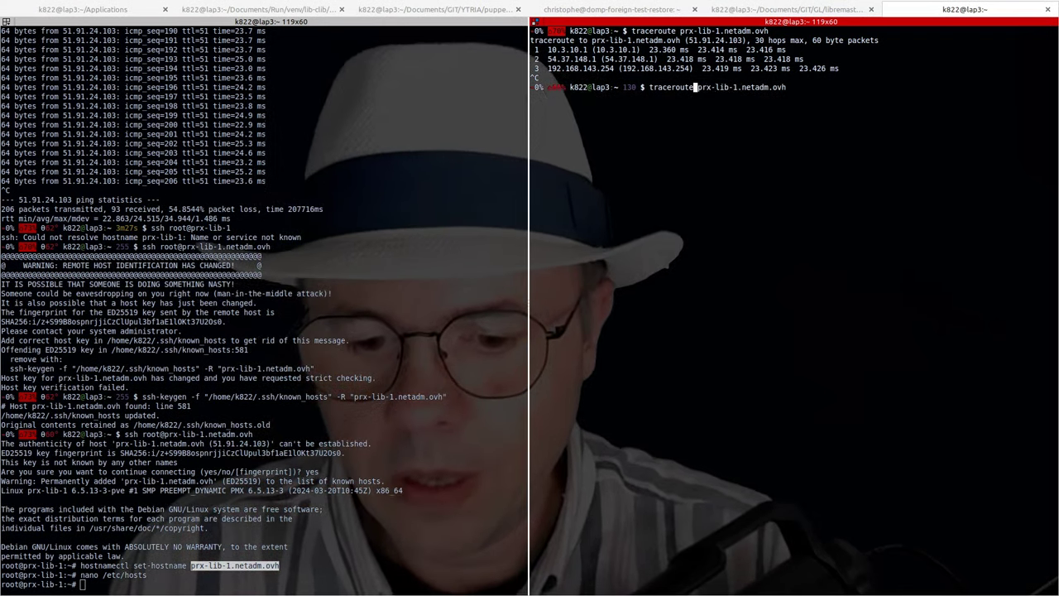
pyautogui.press('Left')
pyautogui.press('Left')
pyautogui.press('Left')
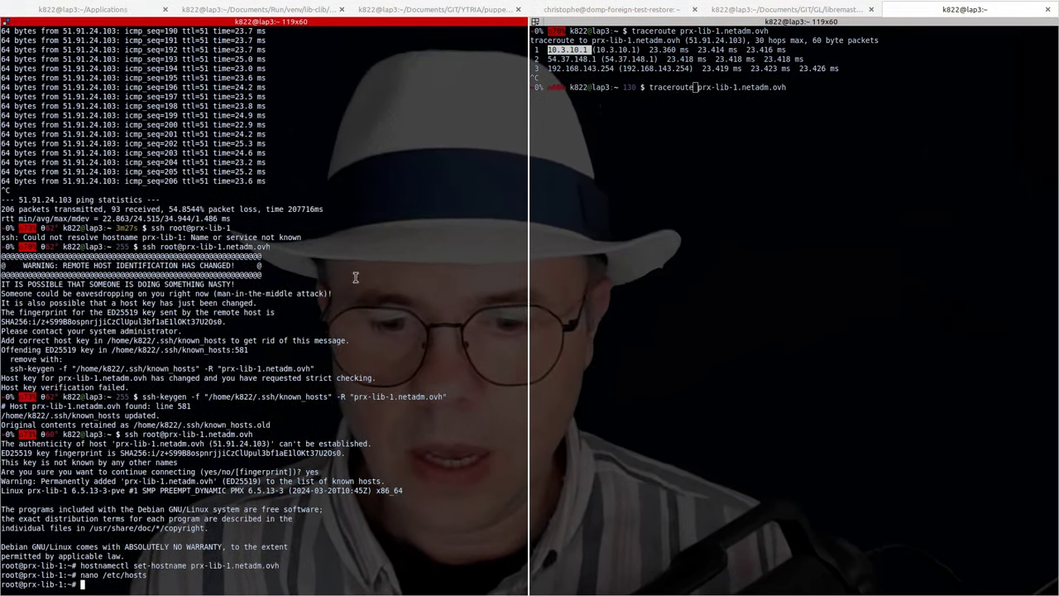
pyautogui.click(690, 162)
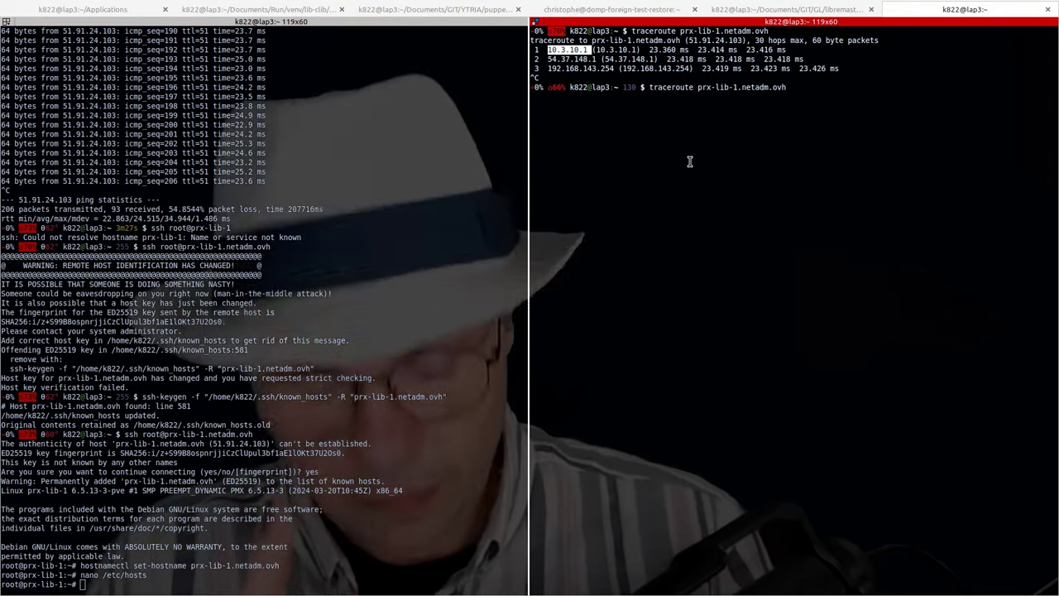
pyautogui.hotkey('ctrl', 'a')
pyautogui.hotkey('alt', 'f')
pyautogui.press('Tab')
pyautogui.press('Tab')
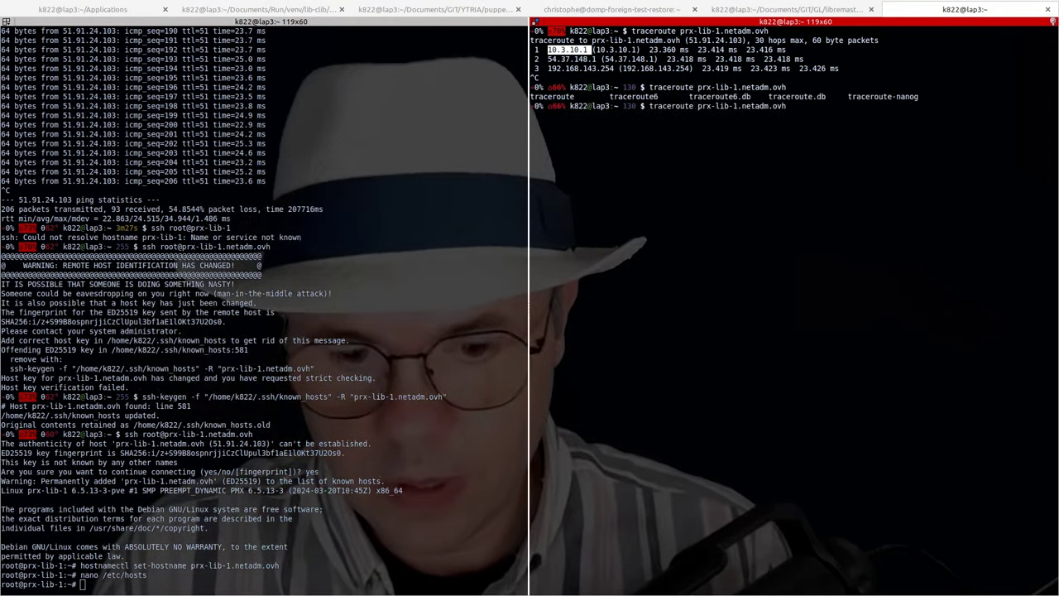
pyautogui.write('6')
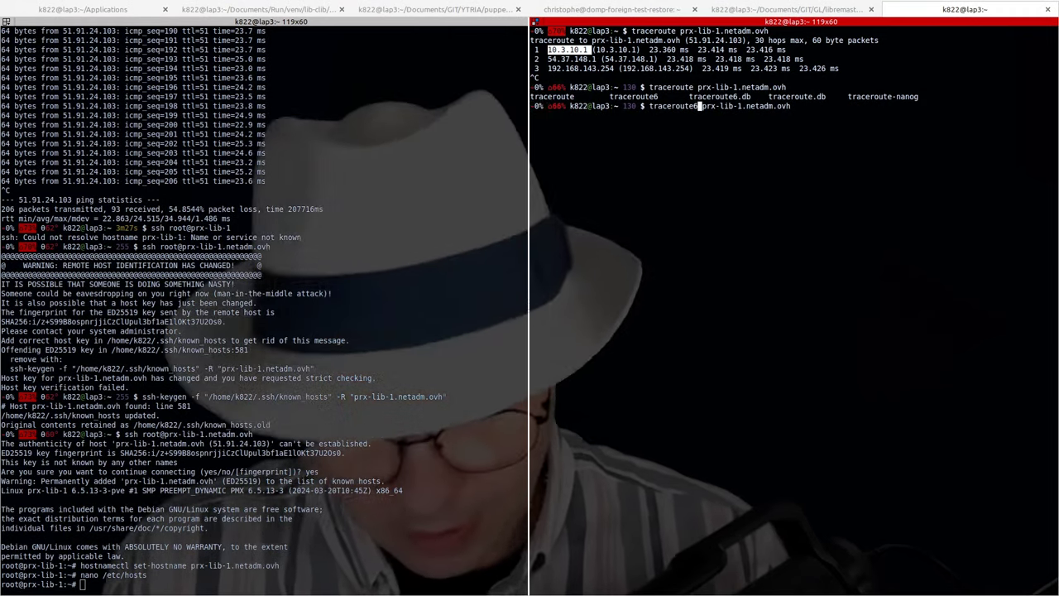
pyautogui.press('Return')
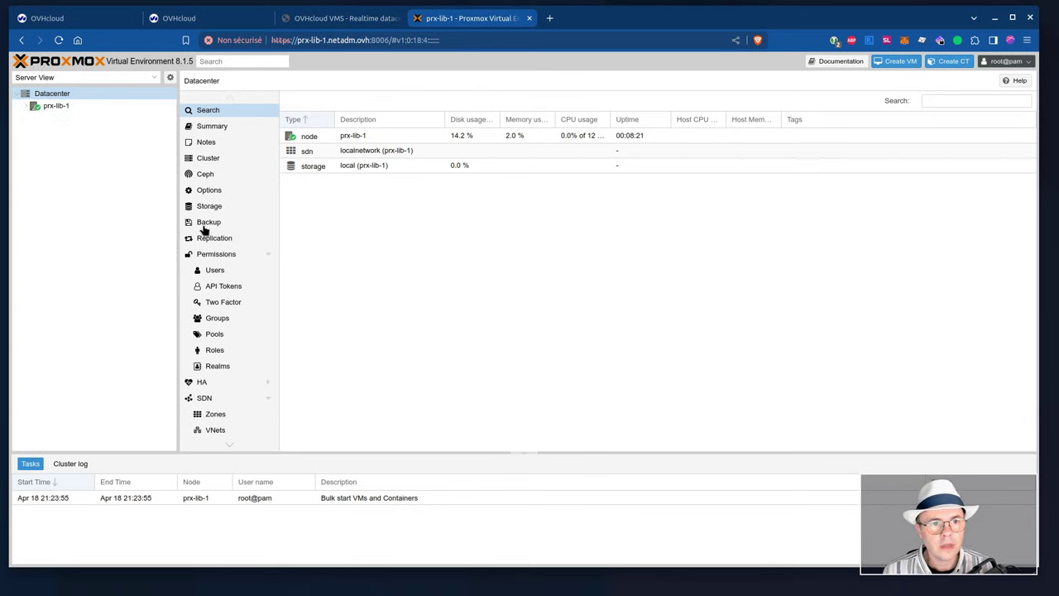
# Create an IPSet named ovh_monitoring in the datacenter-level firewall
pyautogui.scroll(-3, 240, 251)
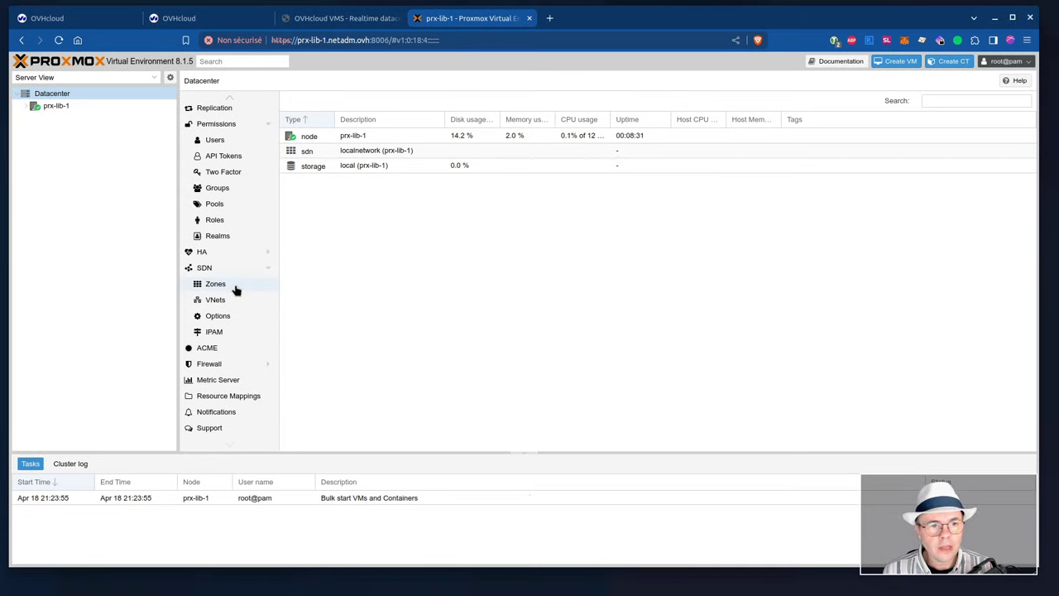
pyautogui.click(209, 364)
pyautogui.scroll(-1, 224, 364)
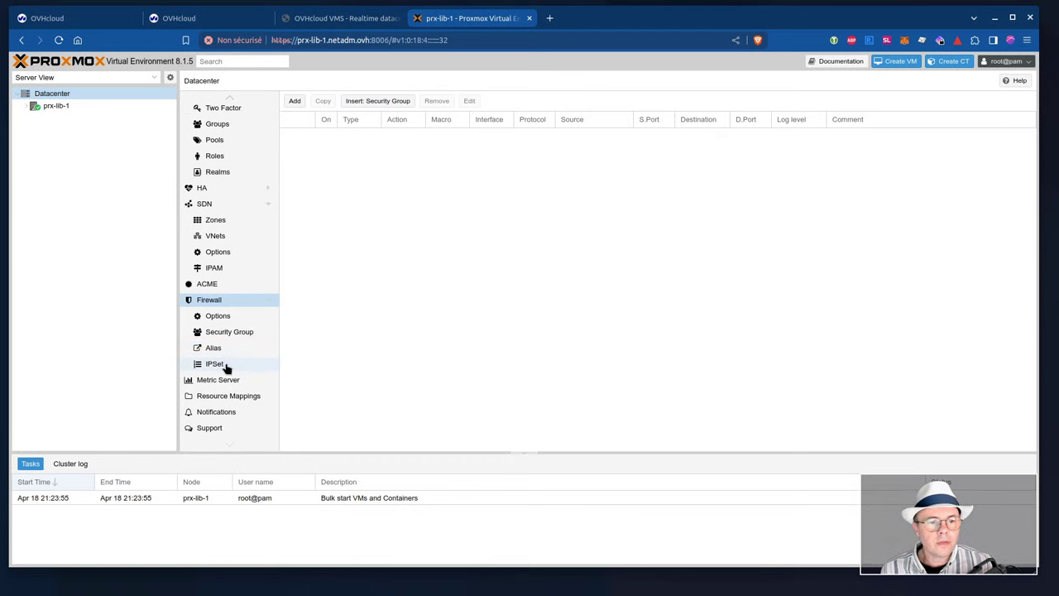
pyautogui.click(225, 365)
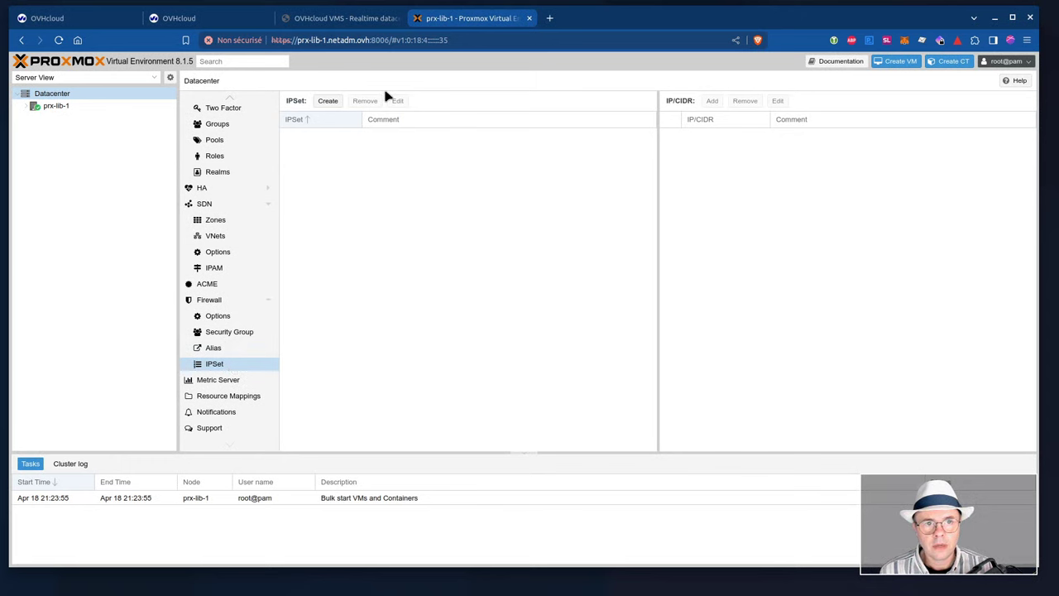
pyautogui.click(328, 101)
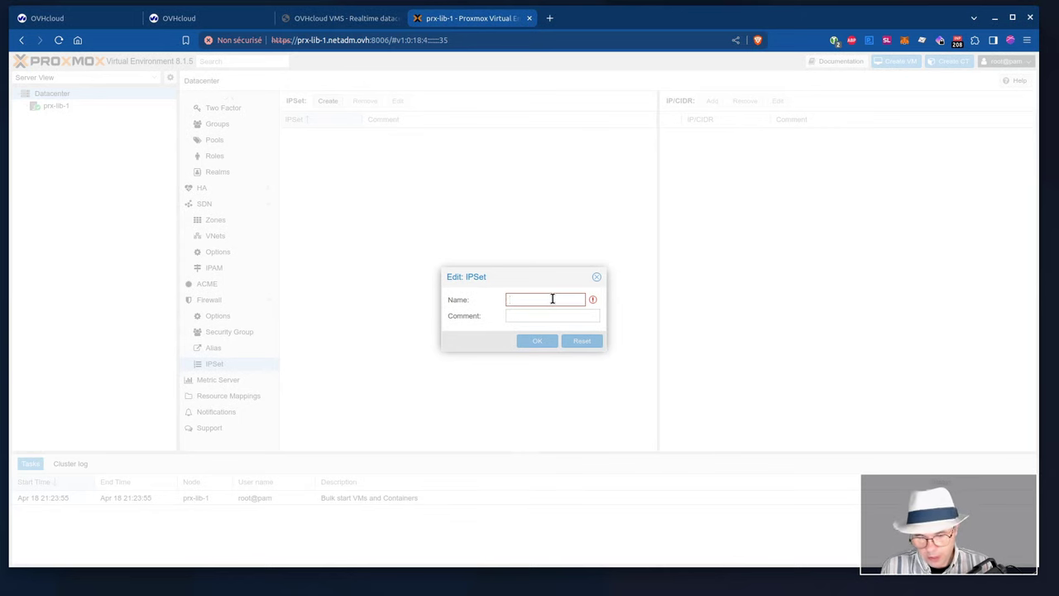
pyautogui.write('ovh_')
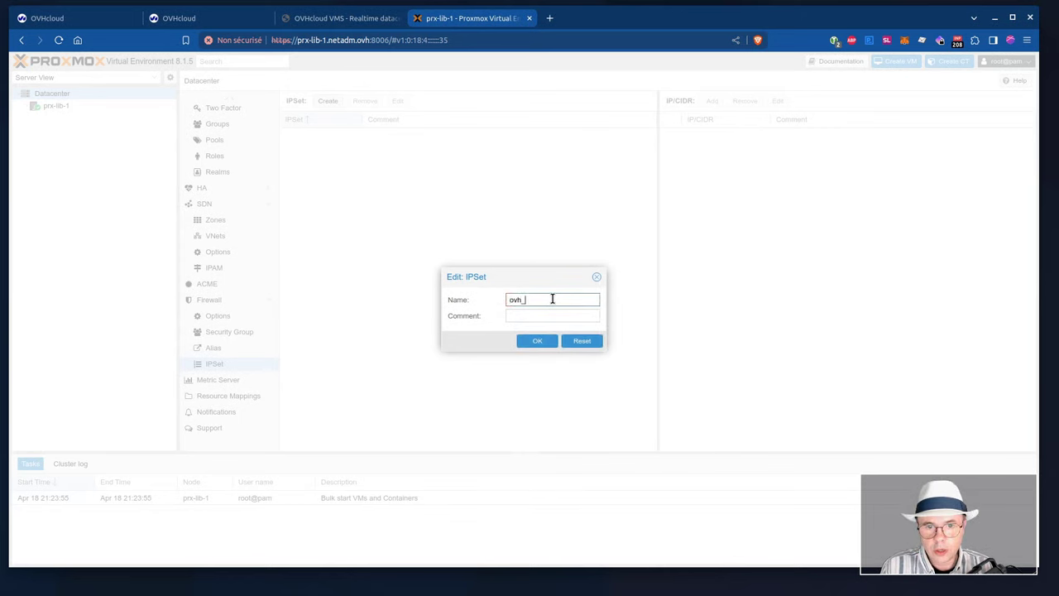
pyautogui.write('m')
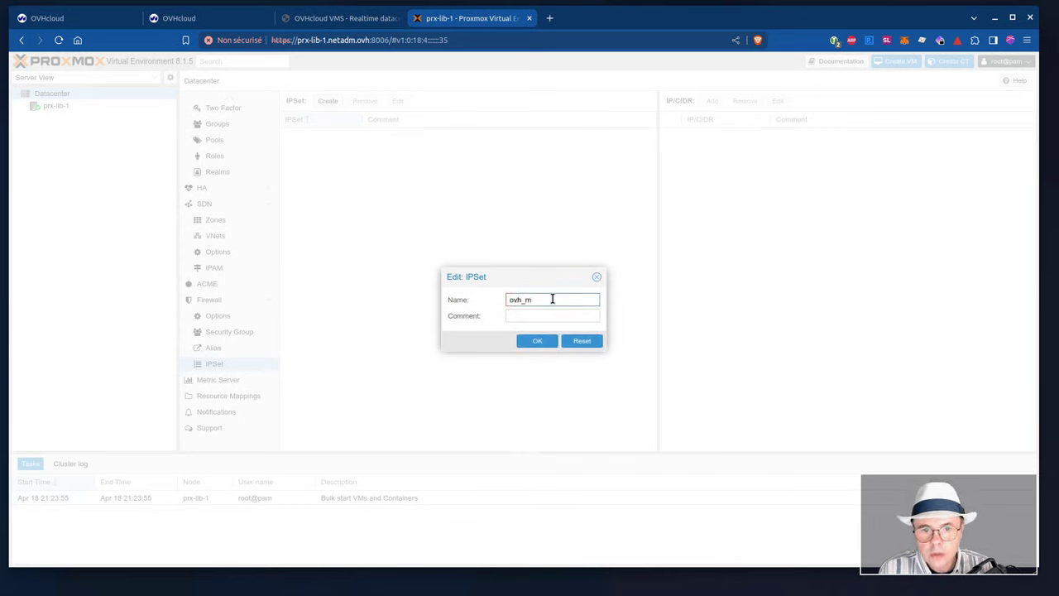
pyautogui.write('ionitoring')
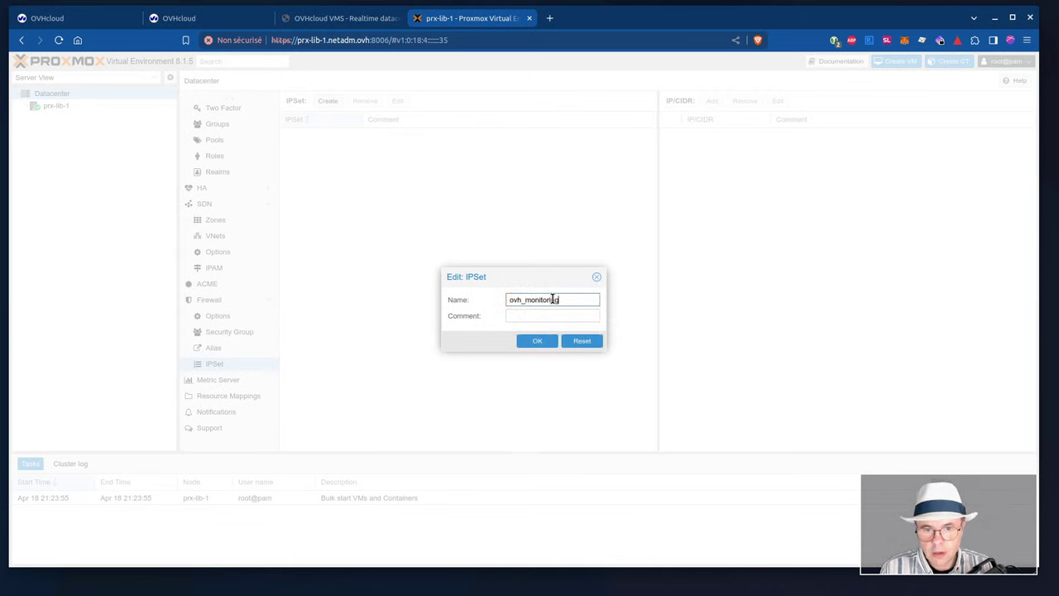
pyautogui.click(536, 342)
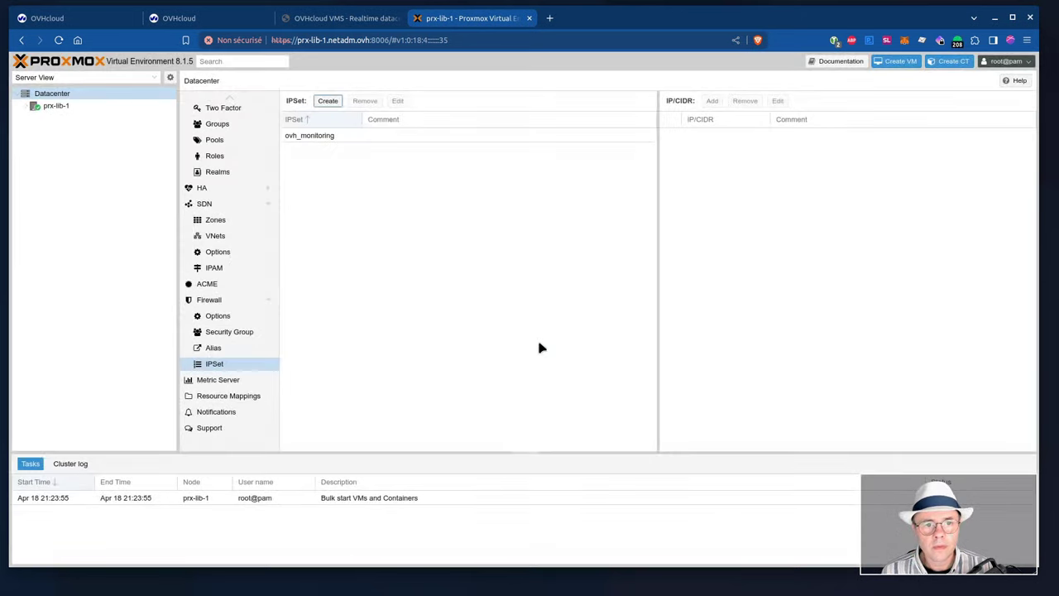
# Add the range 139.99.1.144/28 to the ovh_monitoring IPSet with the comment "OVH monitoring SGP"
pyautogui.click(367, 139)
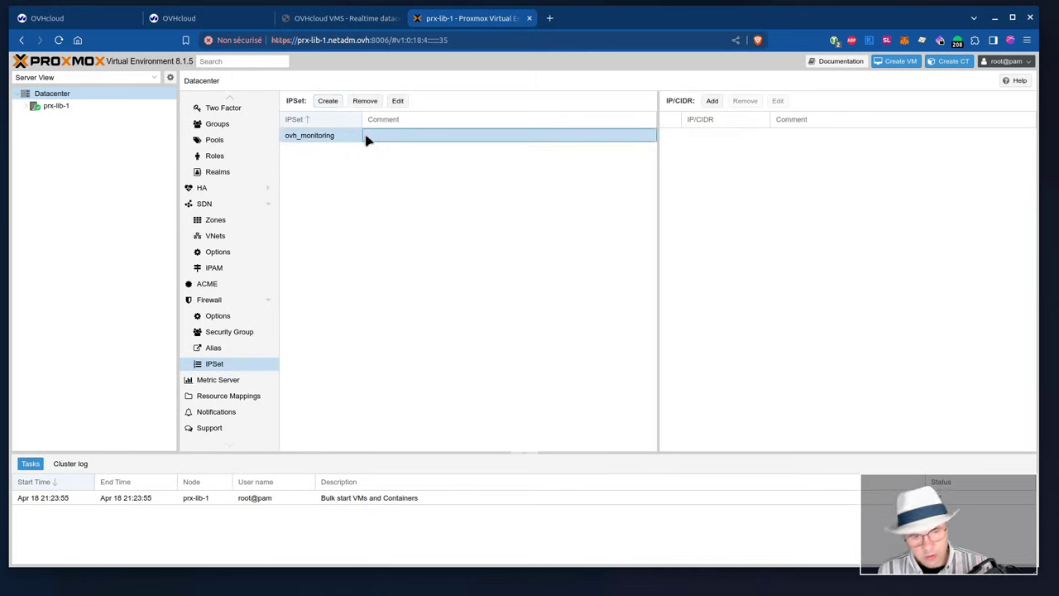
pyautogui.click(712, 102)
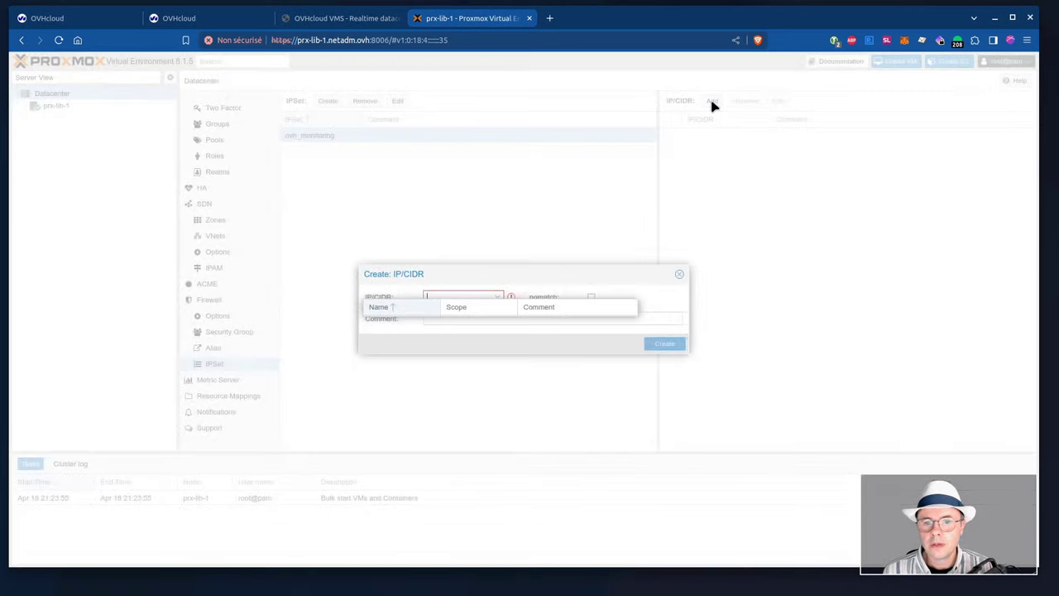
pyautogui.click(472, 330)
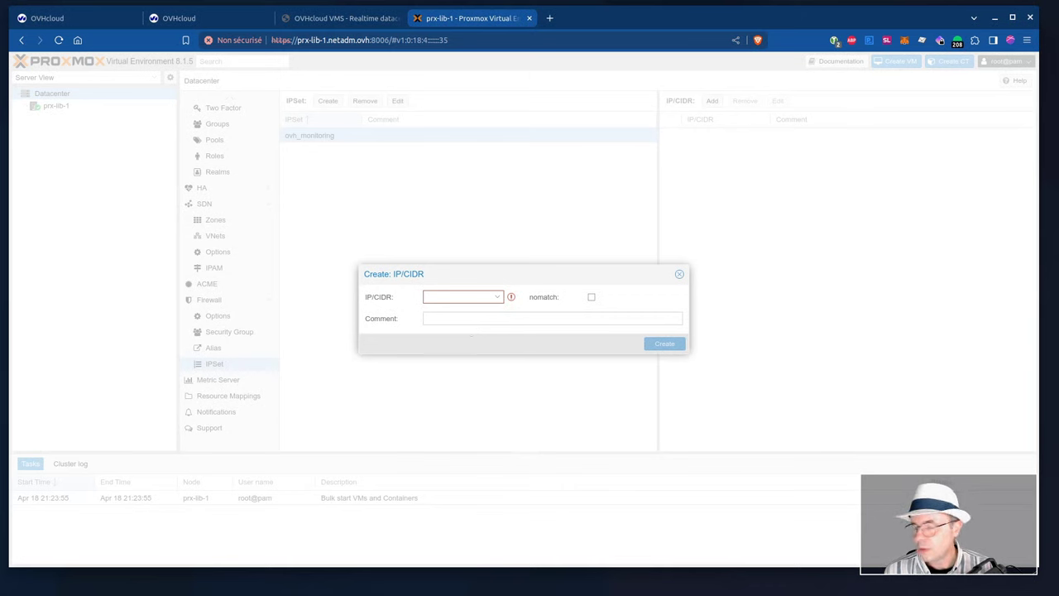
pyautogui.click(473, 317)
pyautogui.write('OVH monitoring SGP')
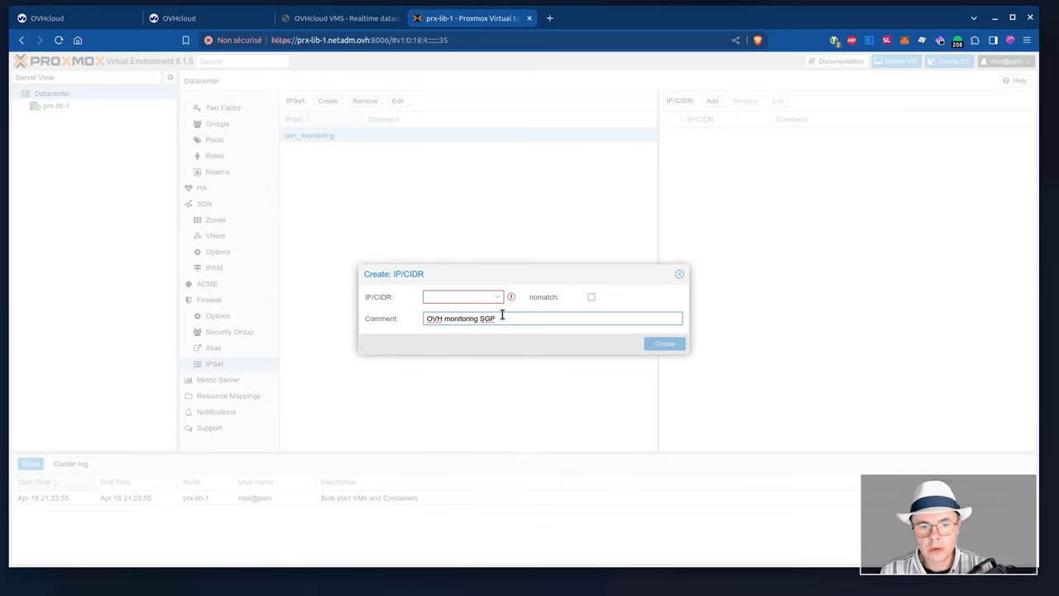
pyautogui.click(442, 298)
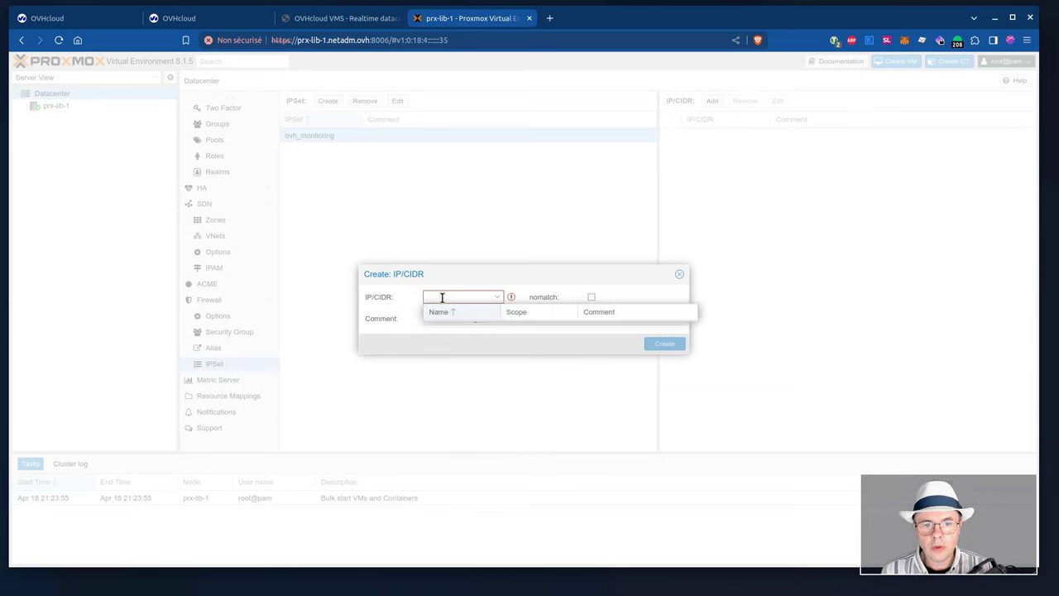
pyautogui.click(393, 317)
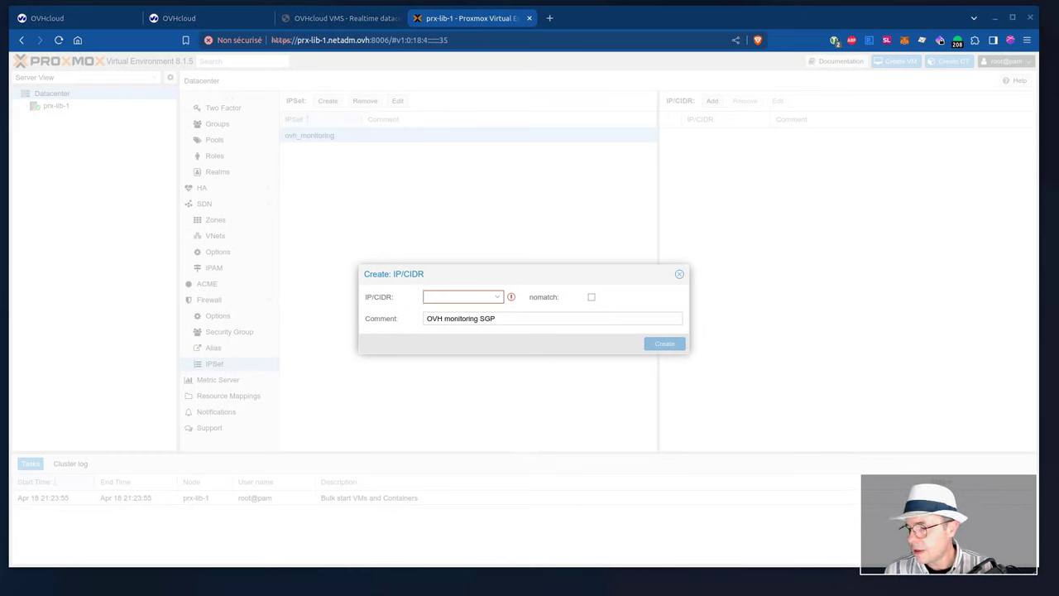
pyautogui.click(464, 296)
pyautogui.write('139.99.1.144/28')
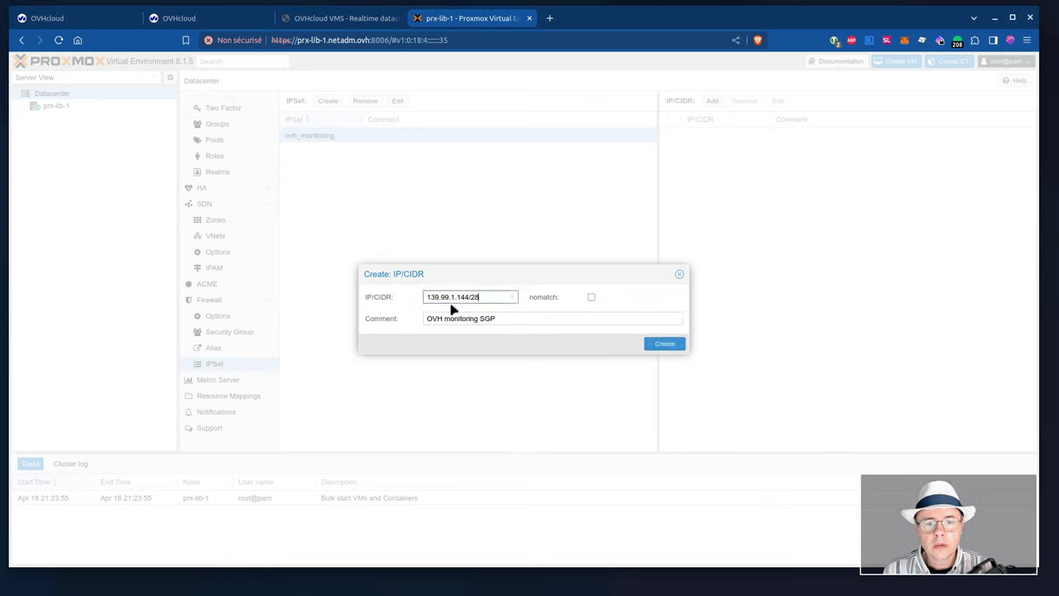
pyautogui.click(666, 346)
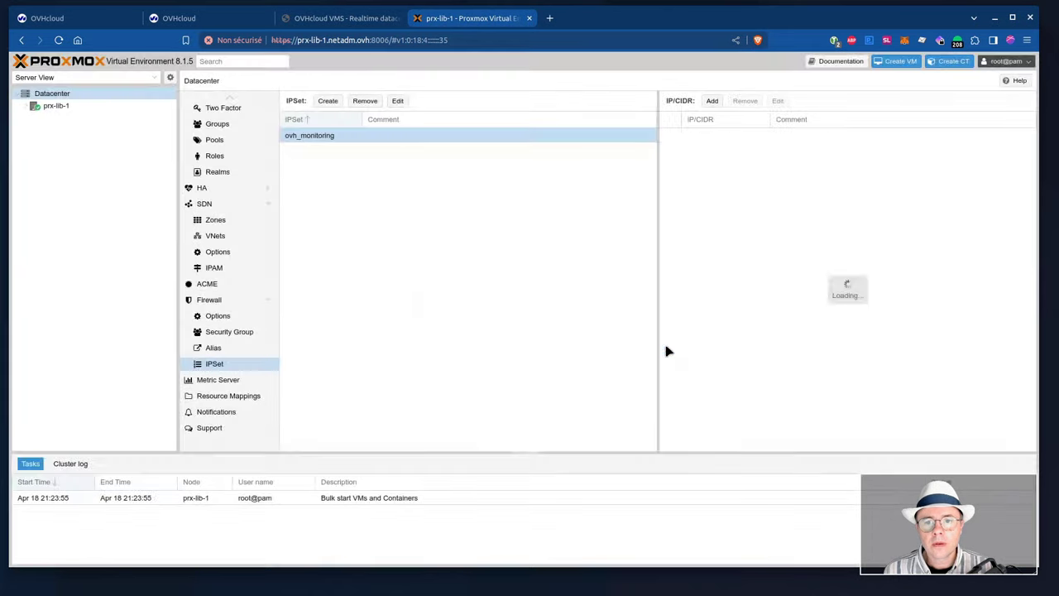
# Add the range 167.114.37.0/24 to the ovh_monitoring IPSet with the comment "OVH monitoring BHS"
pyautogui.click(710, 103)
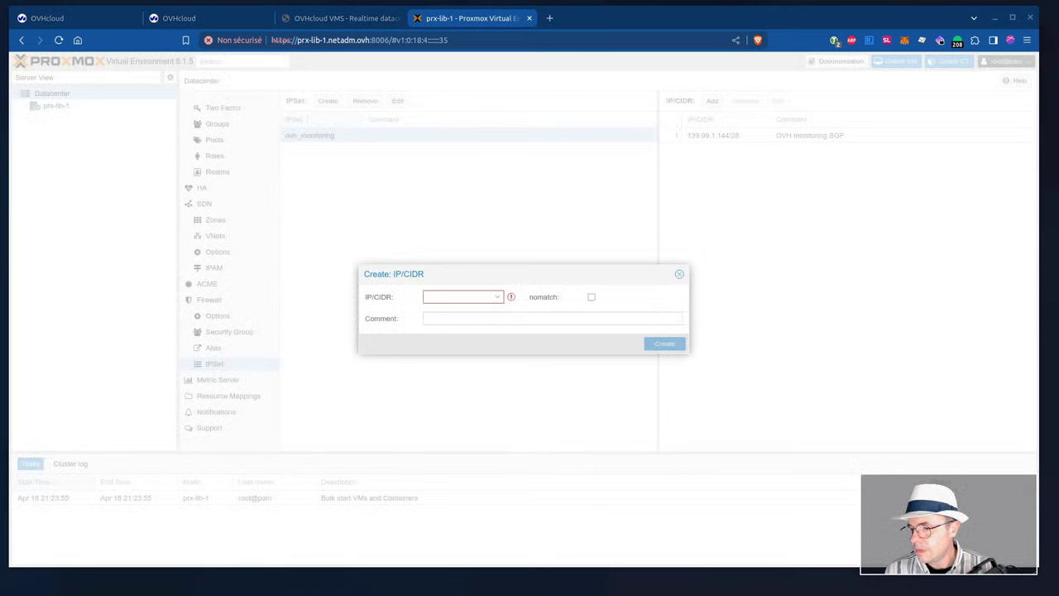
pyautogui.click(452, 322)
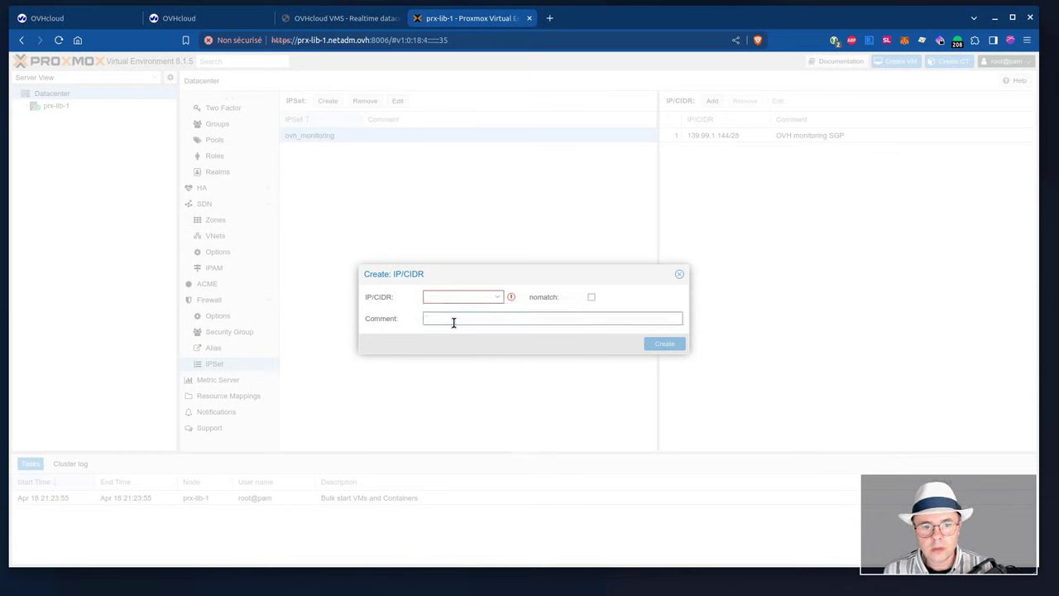
pyautogui.write('OVH monitoring BHS')
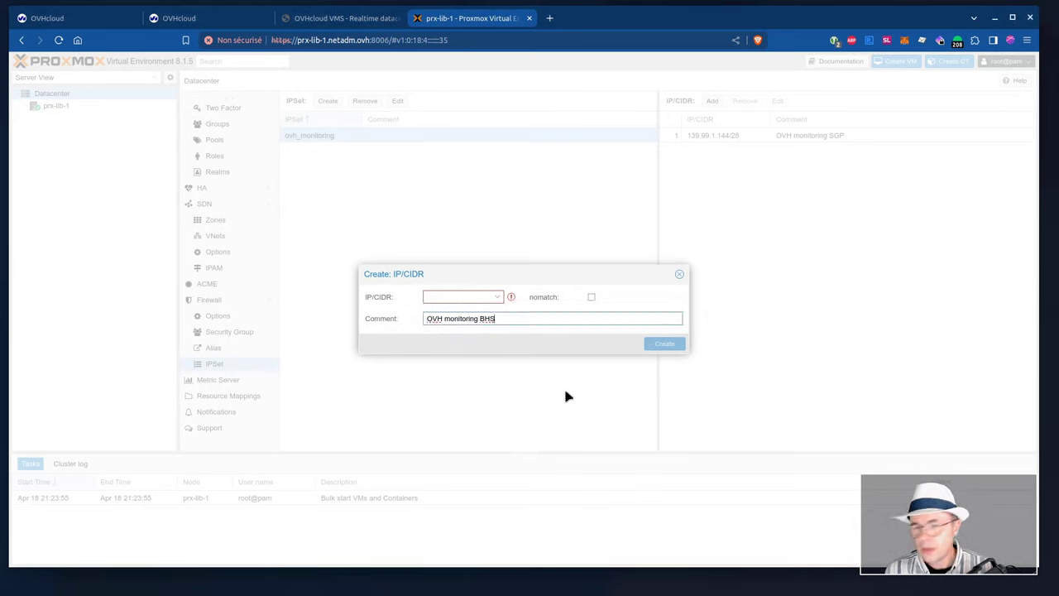
pyautogui.click(430, 297)
pyautogui.write('167.114.37.0/24')
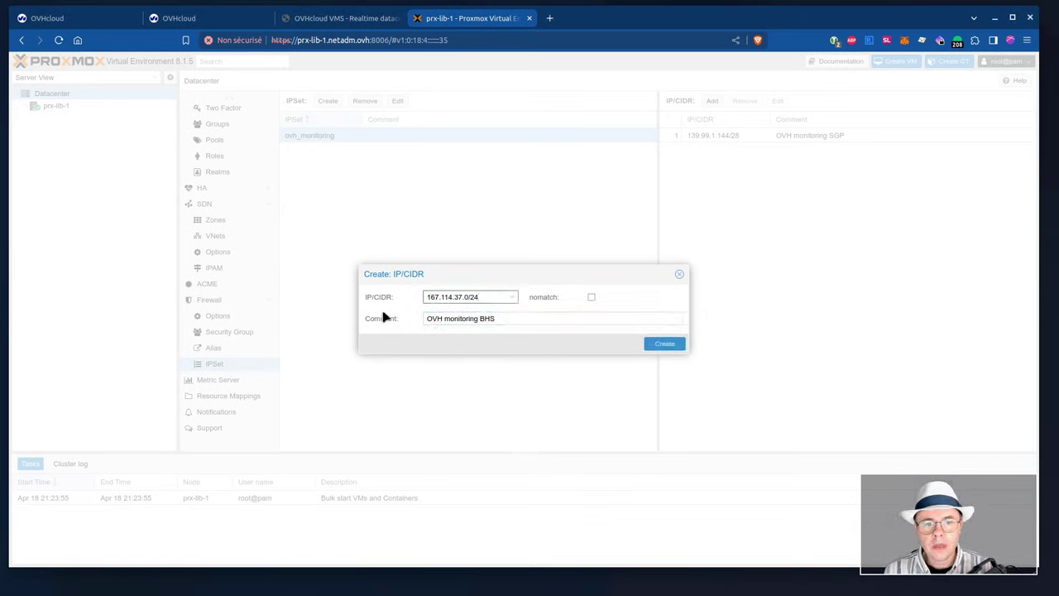
pyautogui.click(384, 318)
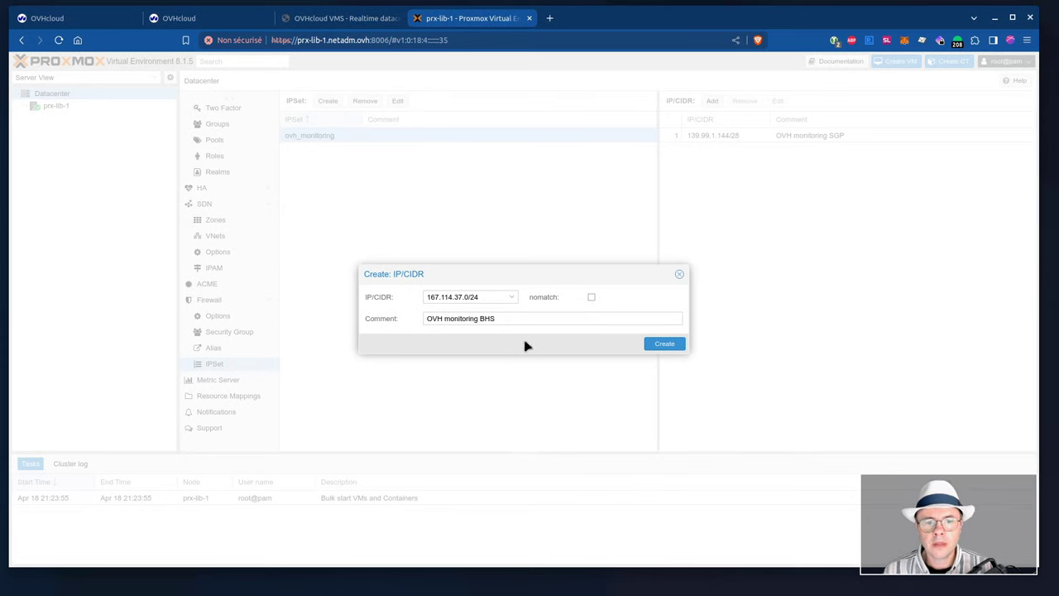
pyautogui.click(661, 345)
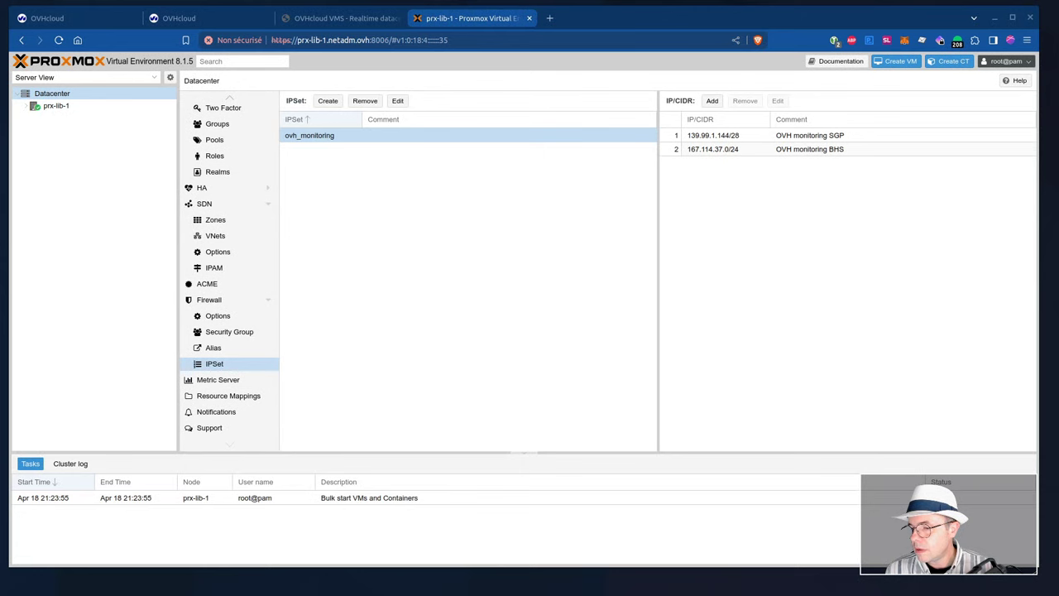
# Add the address 213.186.33.13 to the ovh_monitoring IPSet with the comment "OVH ping"
pyautogui.click(712, 101)
pyautogui.click(442, 320)
pyautogui.write('OVH ping')
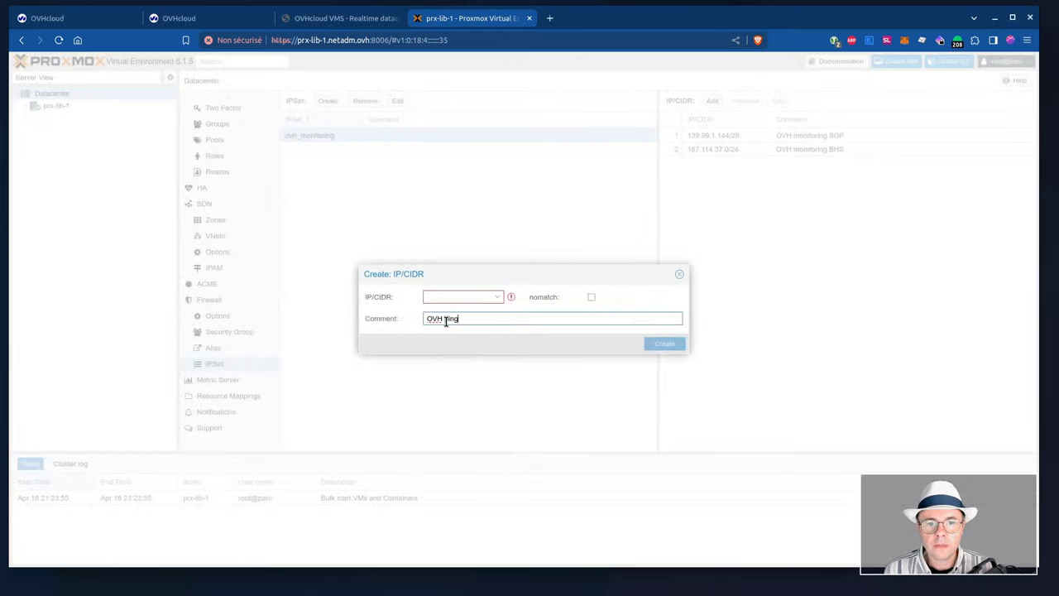
pyautogui.hotkey('alt', 'Tab')
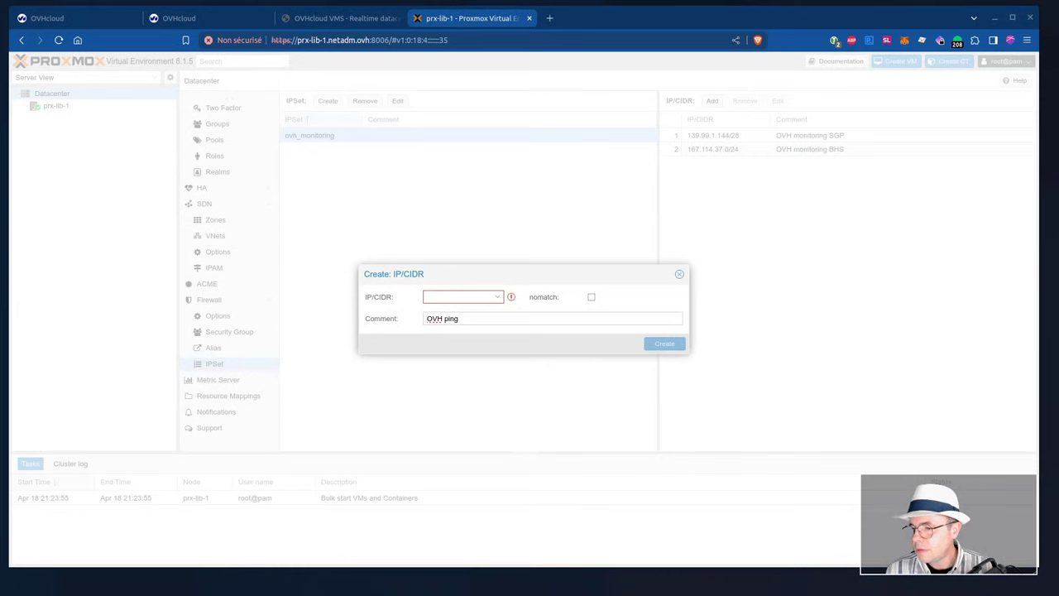
pyautogui.hotkey('alt', 'Tab')
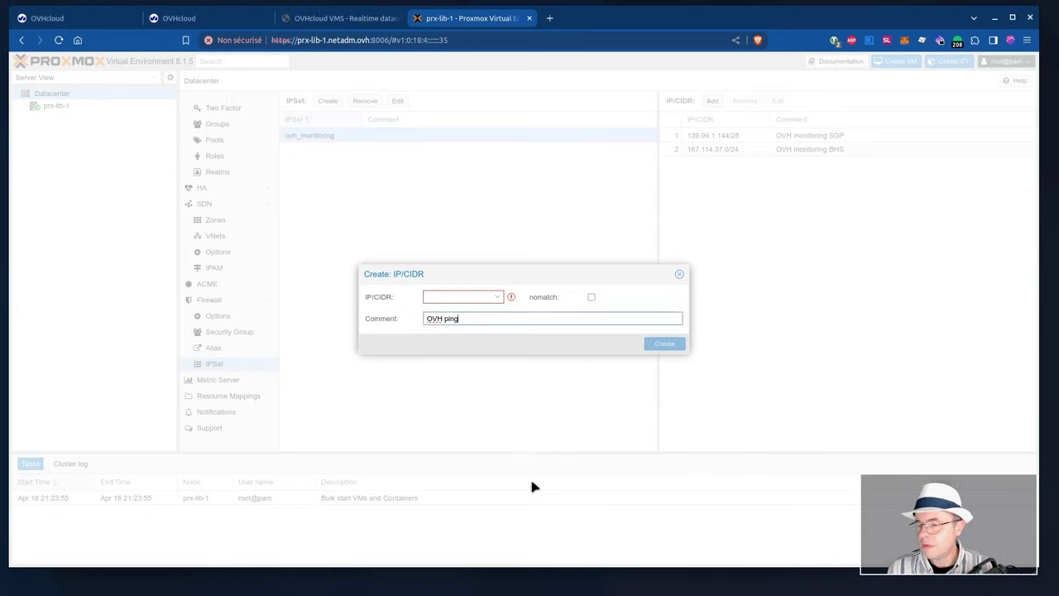
pyautogui.click(442, 297)
pyautogui.write('213.186.33.13')
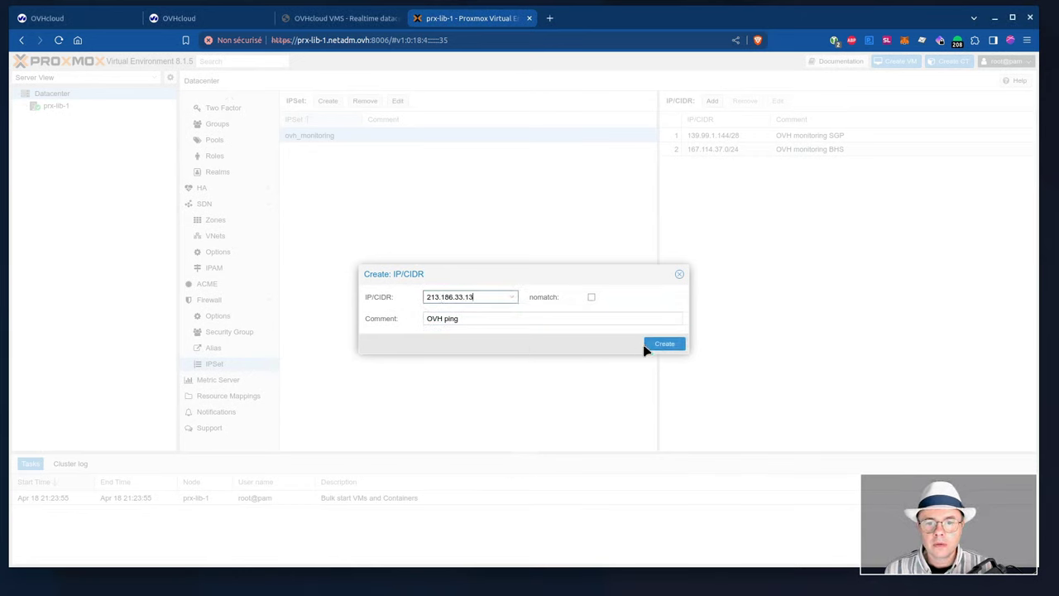
pyautogui.click(655, 347)
# Add the address 51.91.24.250 to the ovh_monitoring IPSet with the comment "OVH server 250"
pyautogui.hotkey('alt', 'Tab')
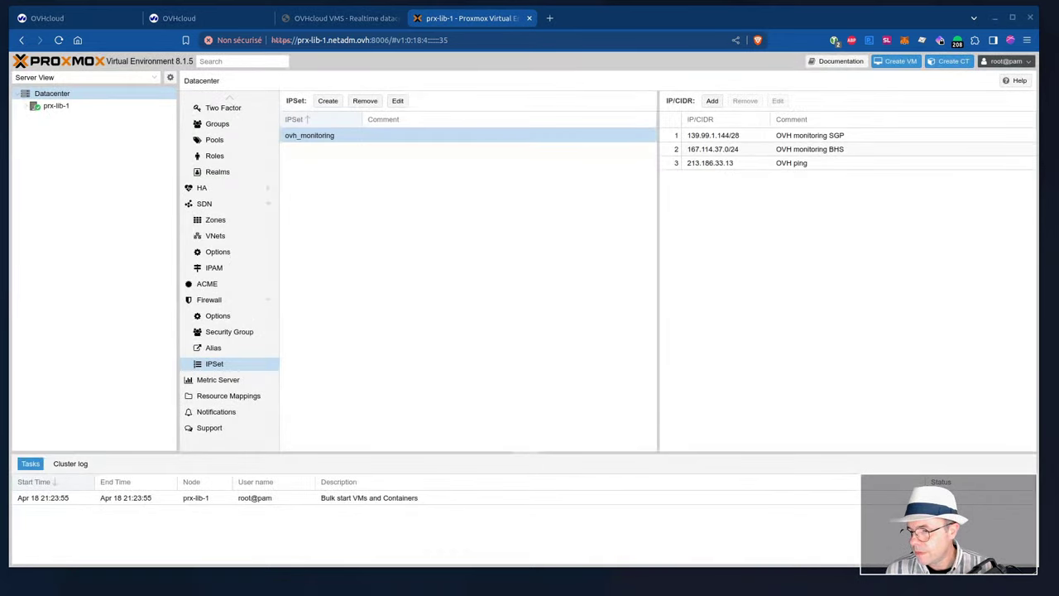
pyautogui.hotkey('alt', 'Tab')
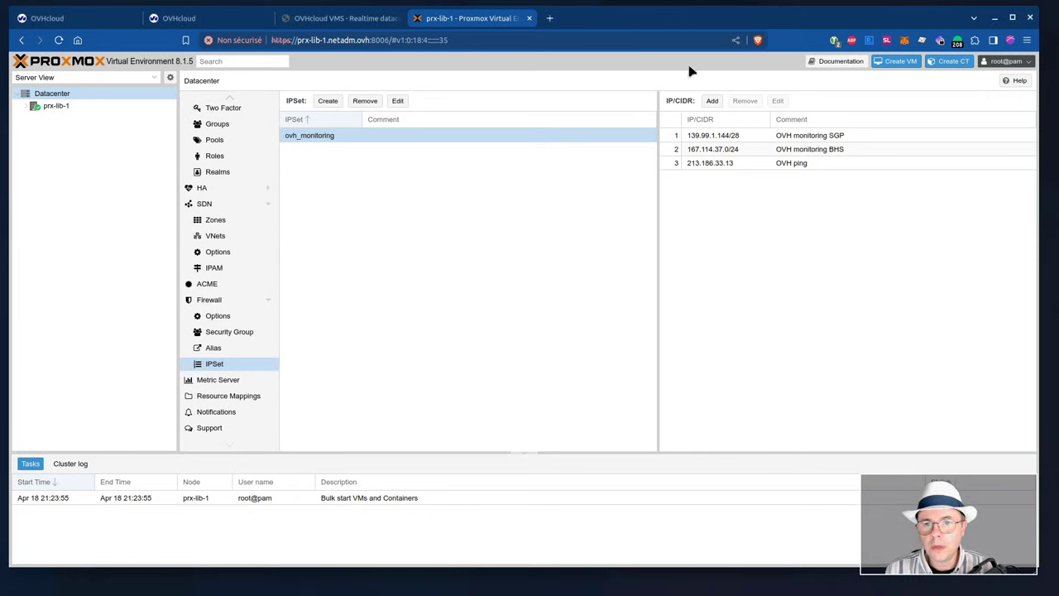
pyautogui.click(709, 103)
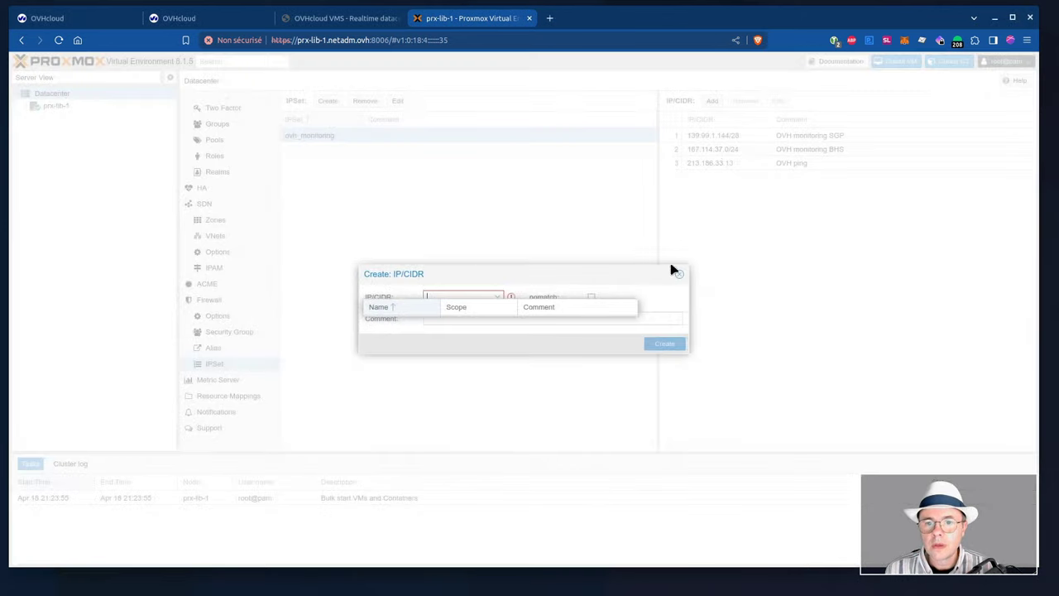
pyautogui.click(499, 318)
pyautogui.write('OVH server 250')
pyautogui.hotkey('alt', 'Tab')
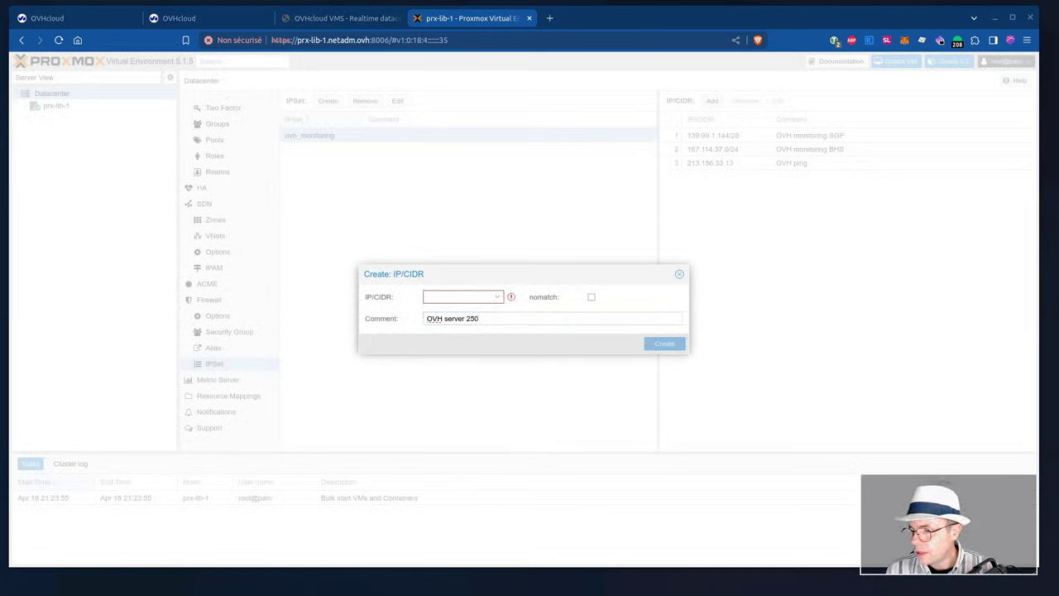
pyautogui.hotkey('alt', 'Tab')
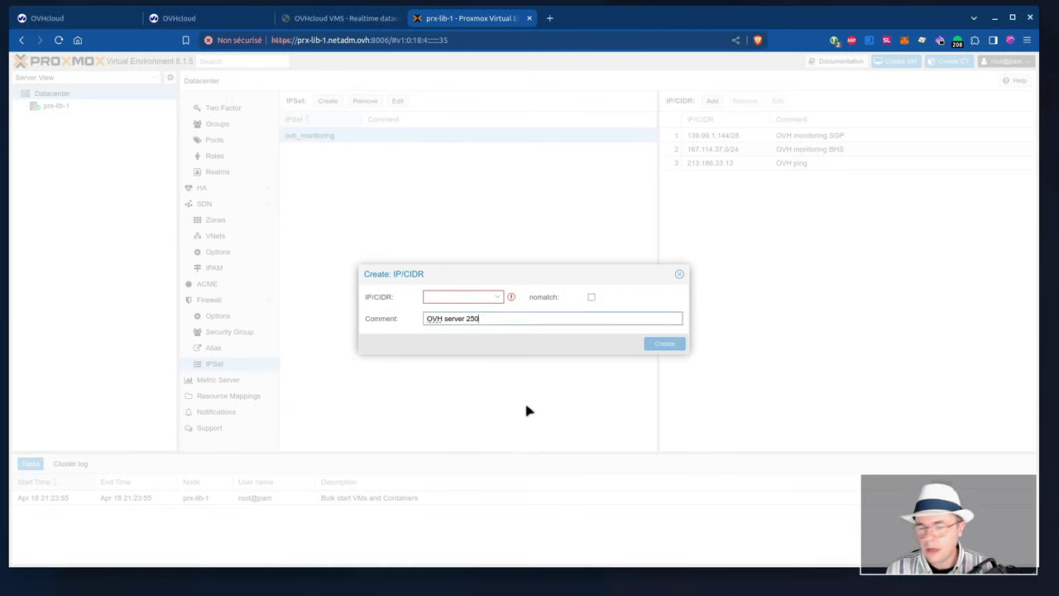
pyautogui.click(441, 298)
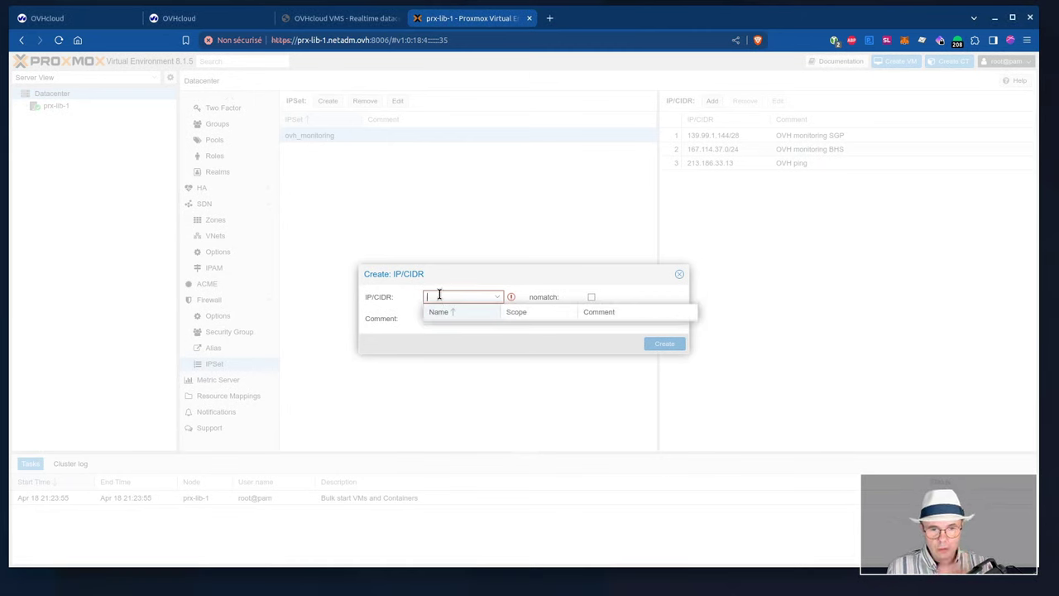
pyautogui.write('51.91.24.250')
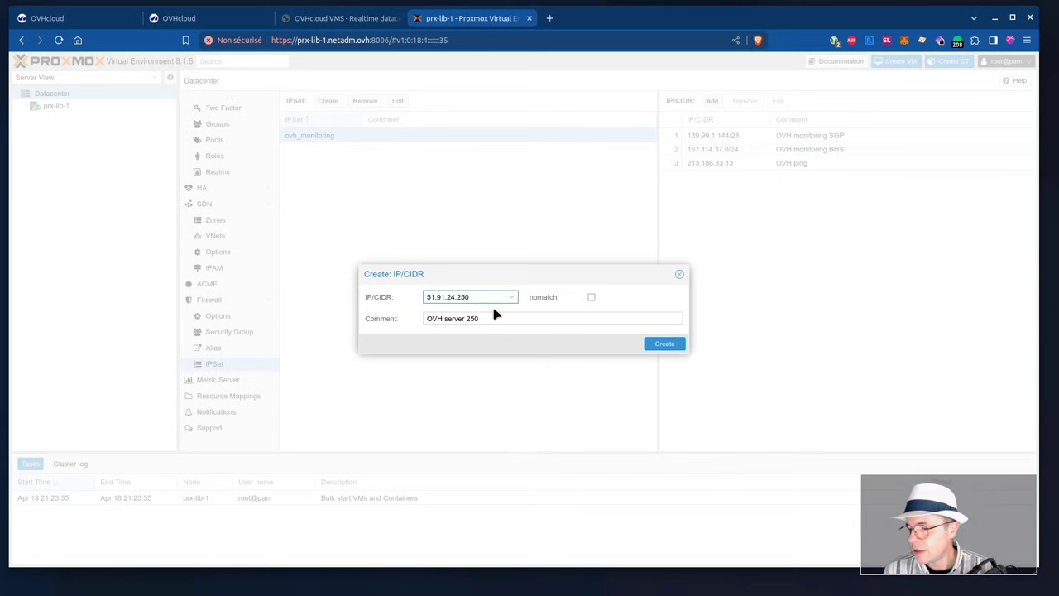
pyautogui.click(663, 345)
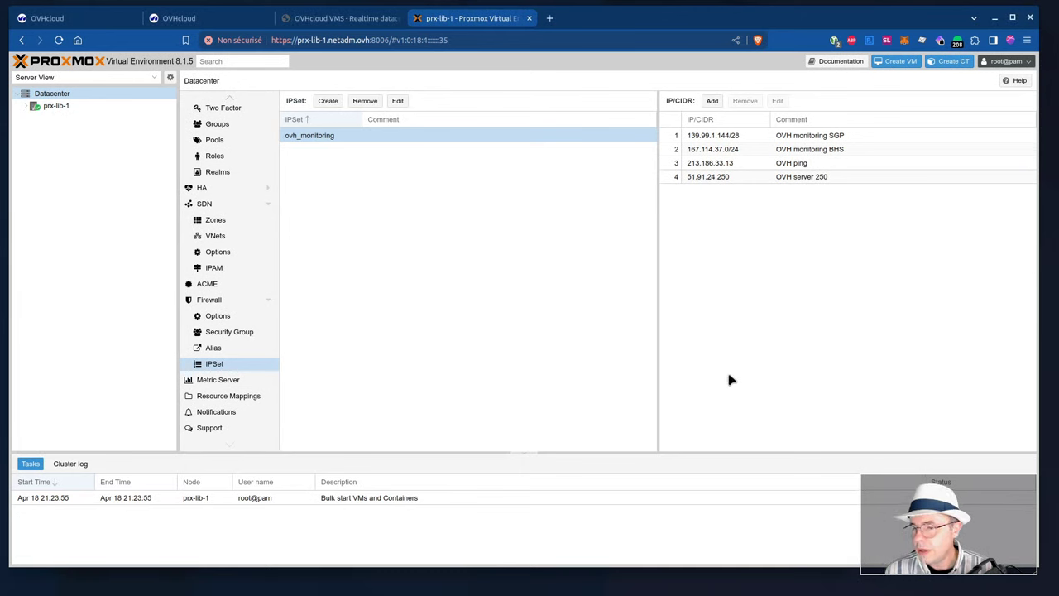
# Add the range 92.222.184.0/24 to the ovh_monitoring IPSet with the comment "OVH monitoring RBX"
pyautogui.click(712, 102)
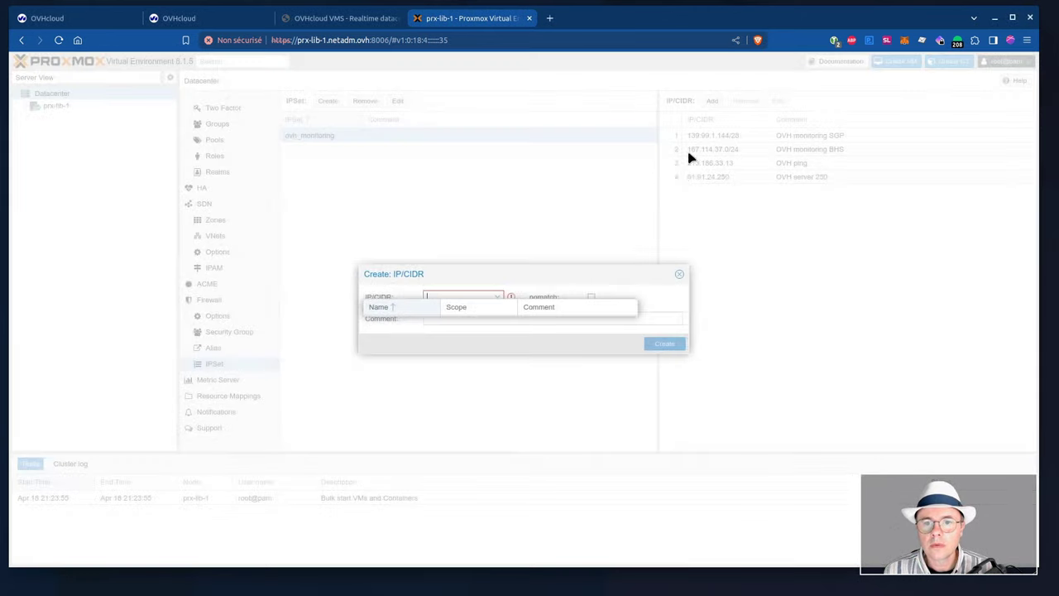
pyautogui.click(457, 320)
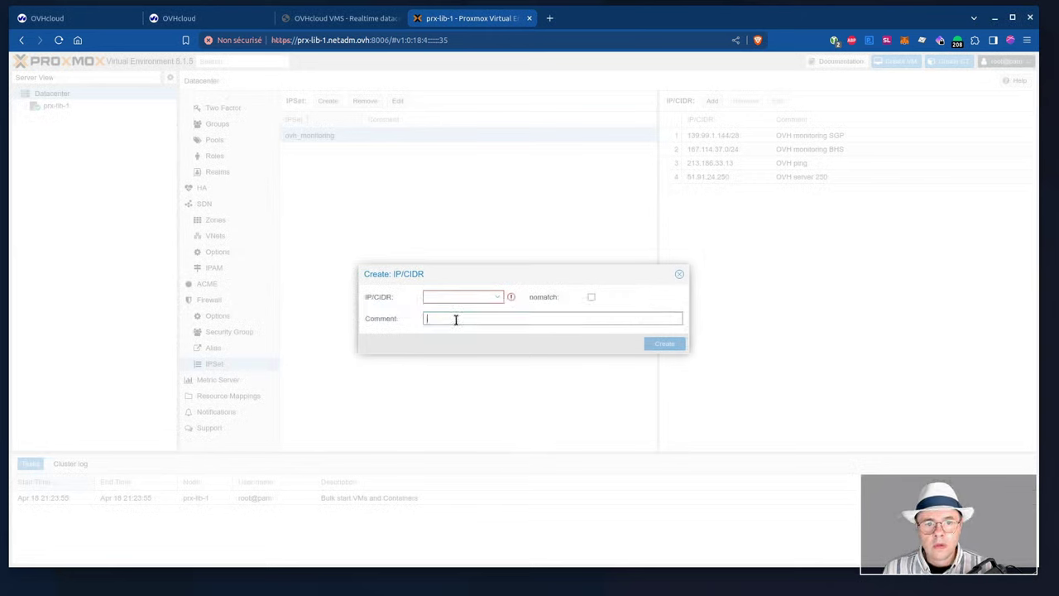
pyautogui.write('OVH monitoring RBX')
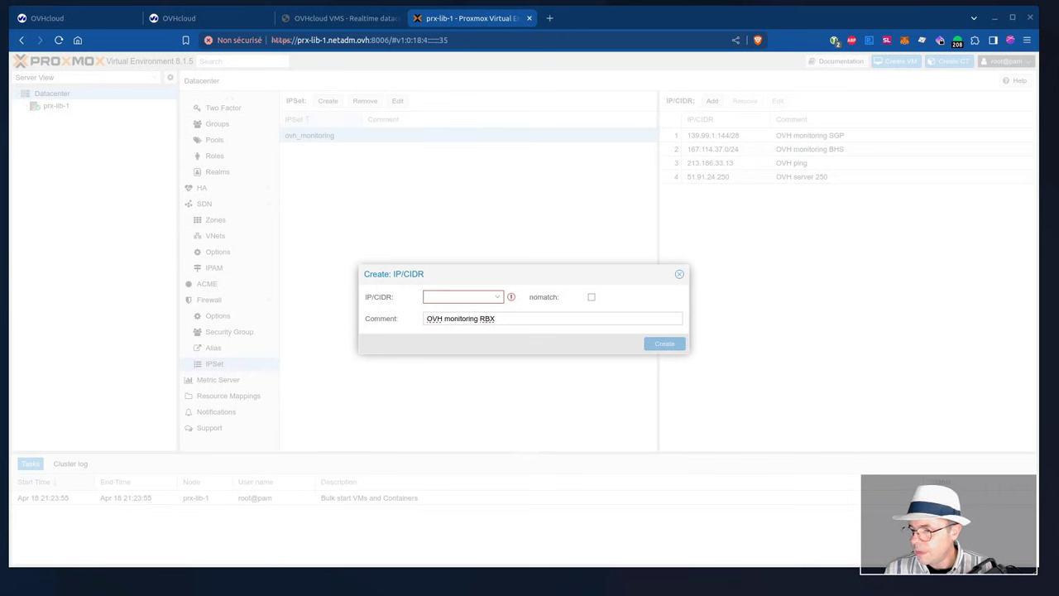
pyautogui.click(425, 321)
pyautogui.click(450, 301)
pyautogui.write('92.222.184.0/24')
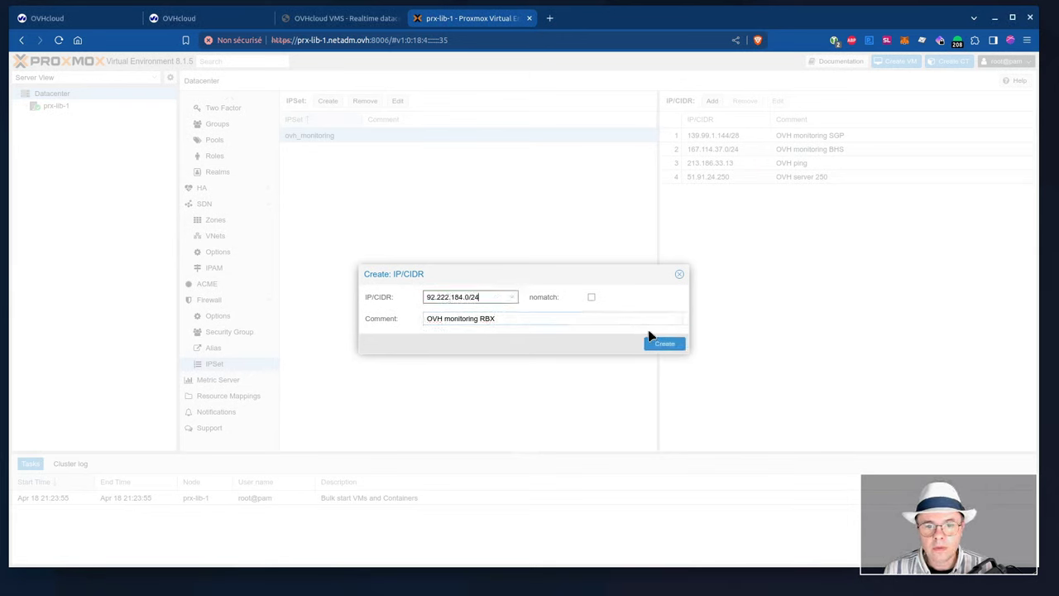
pyautogui.click(665, 344)
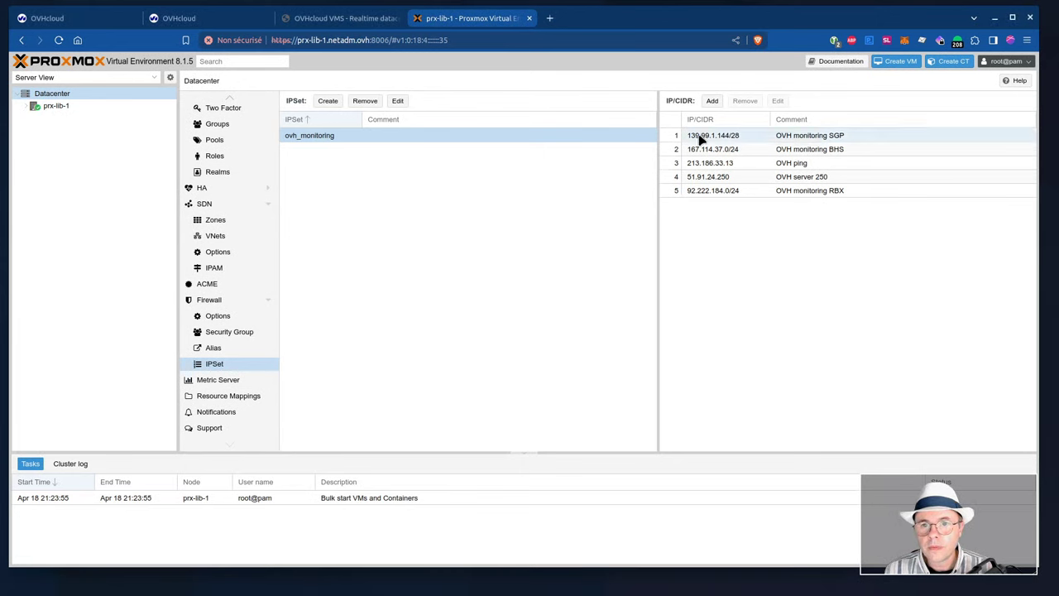
# Add the range 92.222.185.0/24 to the ovh_monitoring IPSet with the comment "OVH monitoring SGB"
pyautogui.click(712, 101)
pyautogui.click(494, 319)
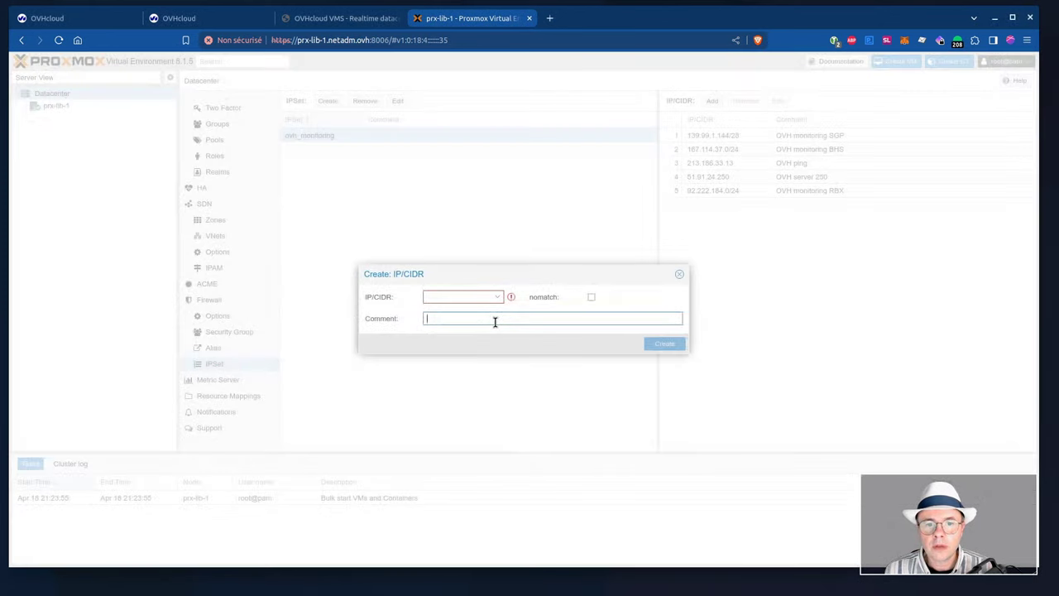
pyautogui.write('OVH monitoring SGB')
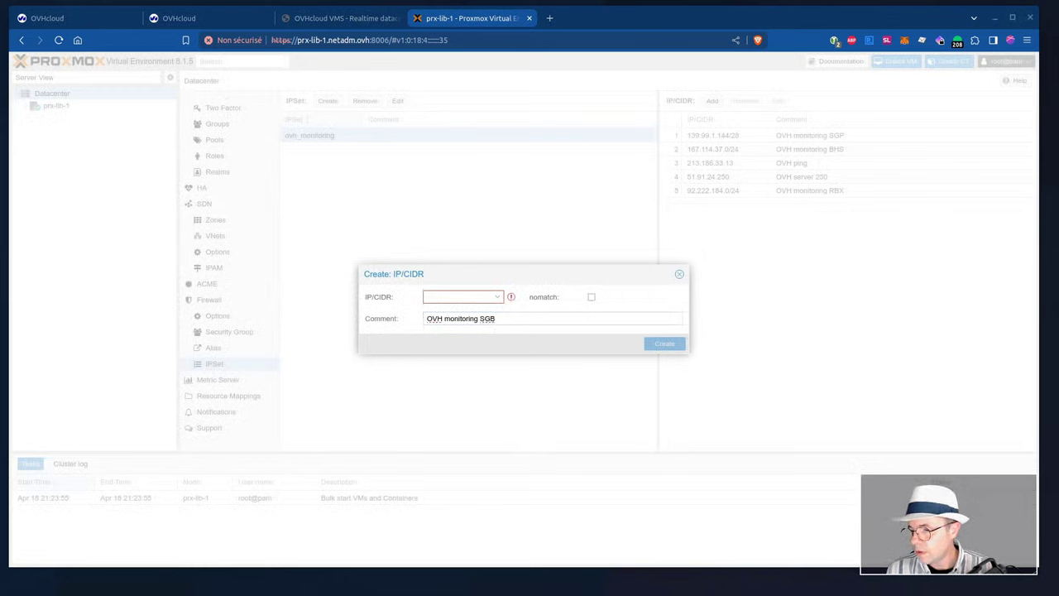
pyautogui.click(449, 298)
pyautogui.write('92.222.185.0/24')
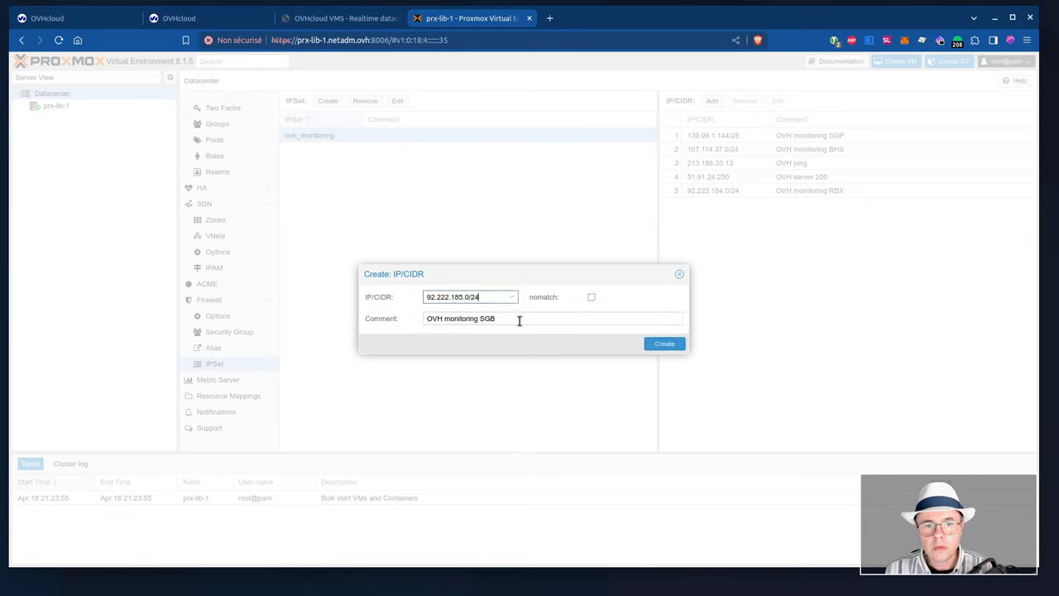
pyautogui.click(658, 346)
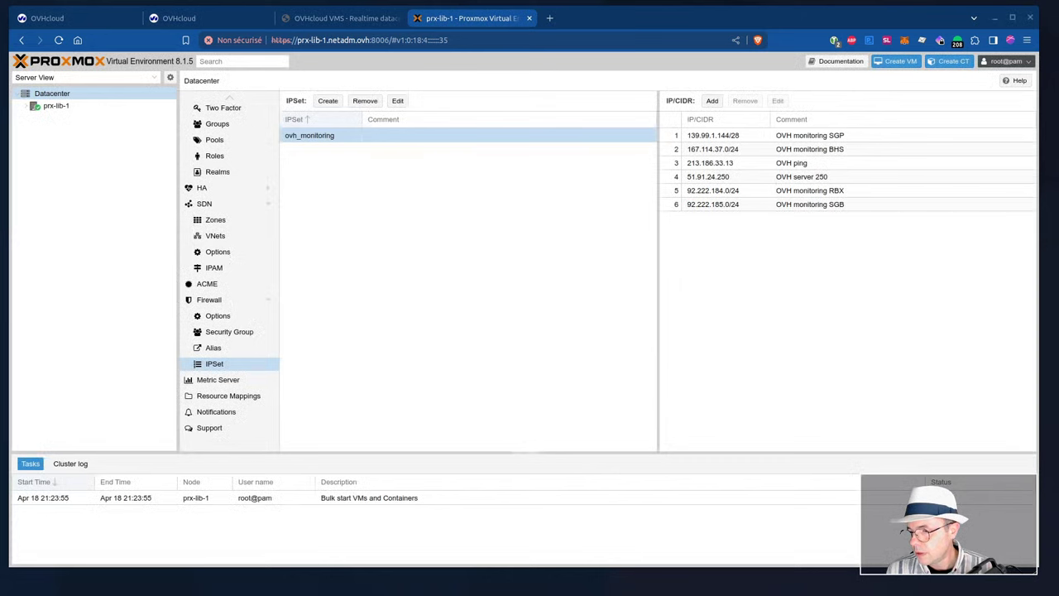
# Add the range 92.222.186.0/24 to the ovh_monitoring IPSet with the comment "OVH monitoring GRA"
pyautogui.click(711, 100)
pyautogui.click(460, 318)
pyautogui.write('OVH monitoring GRA')
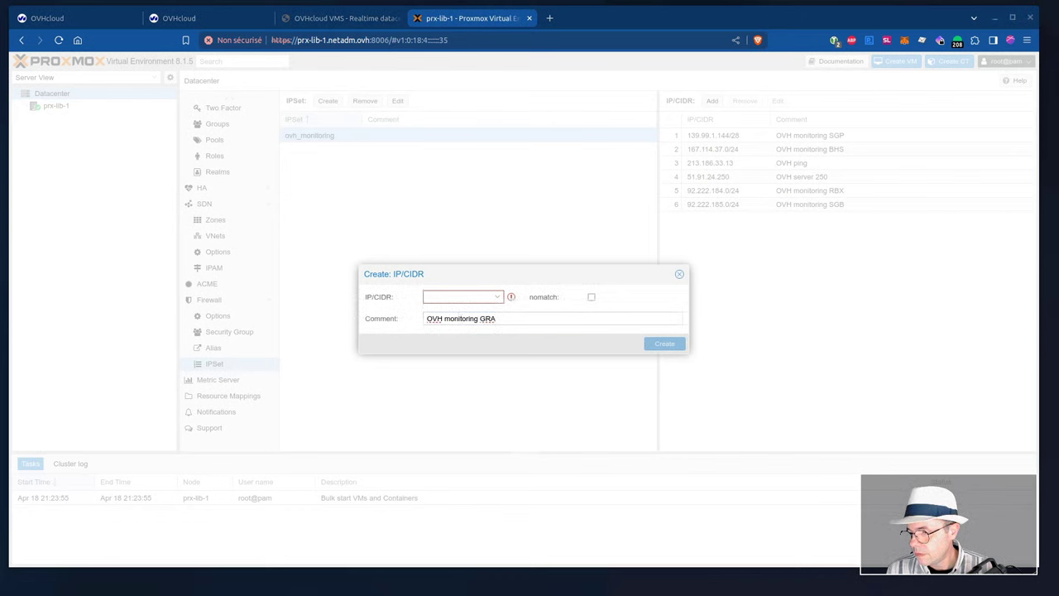
pyautogui.click(477, 296)
pyautogui.write('92.222.186.0/24')
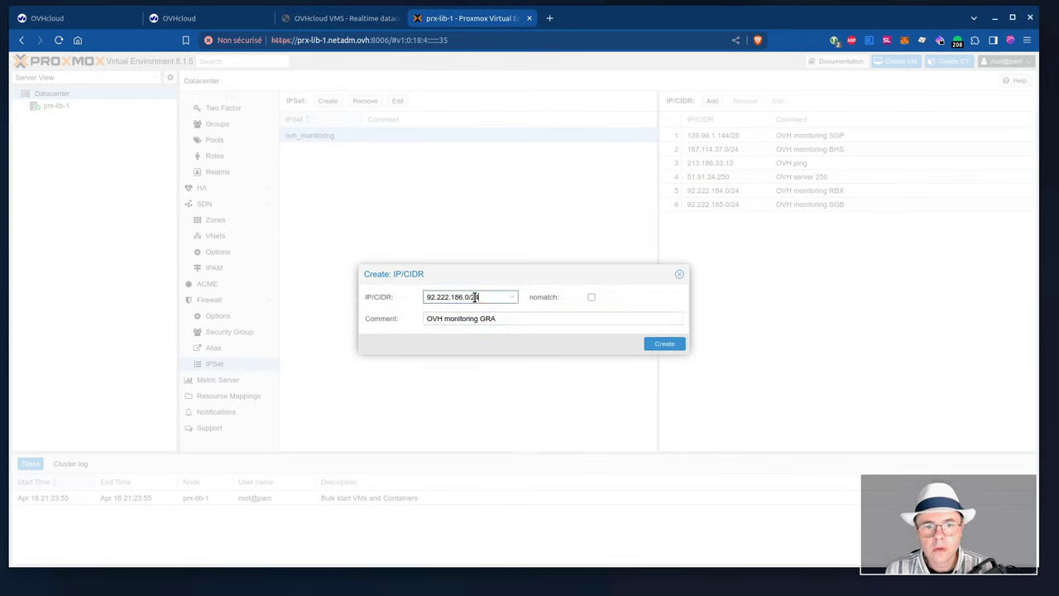
pyautogui.click(667, 346)
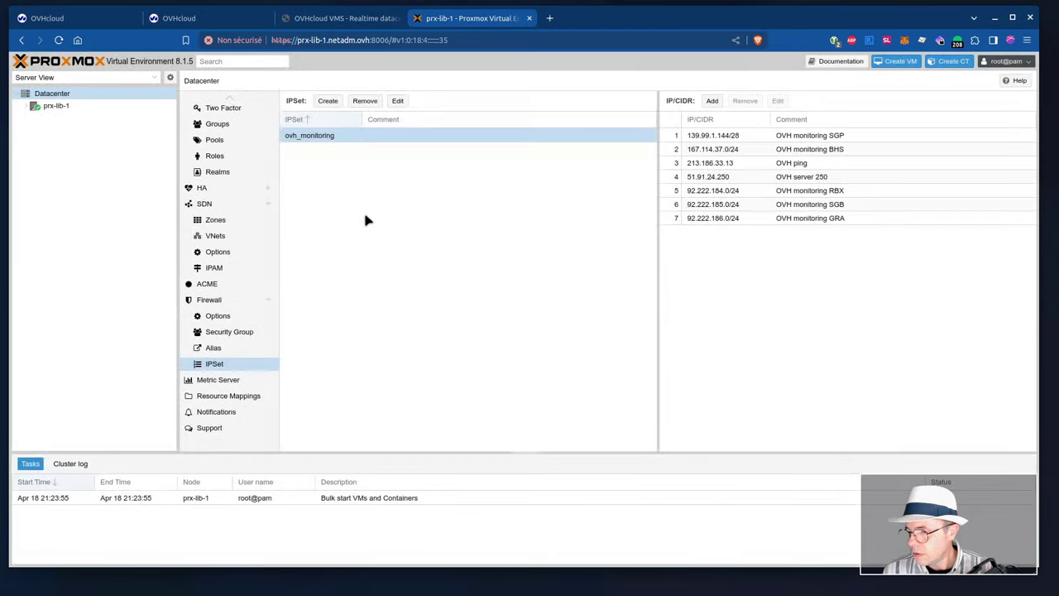
# Create a second datacenter IPSet named management
pyautogui.click(327, 103)
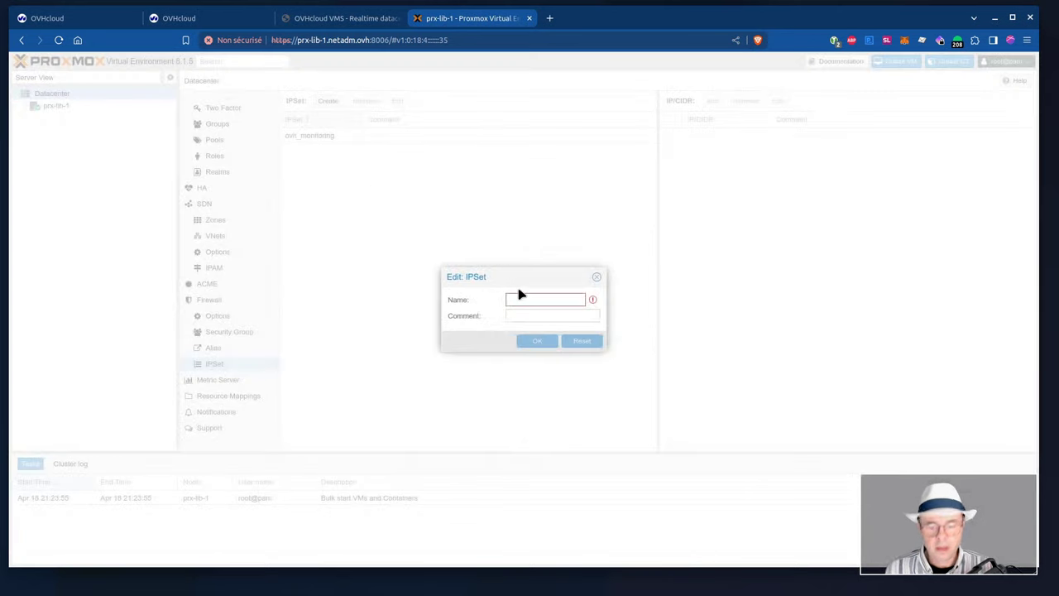
pyautogui.write('management')
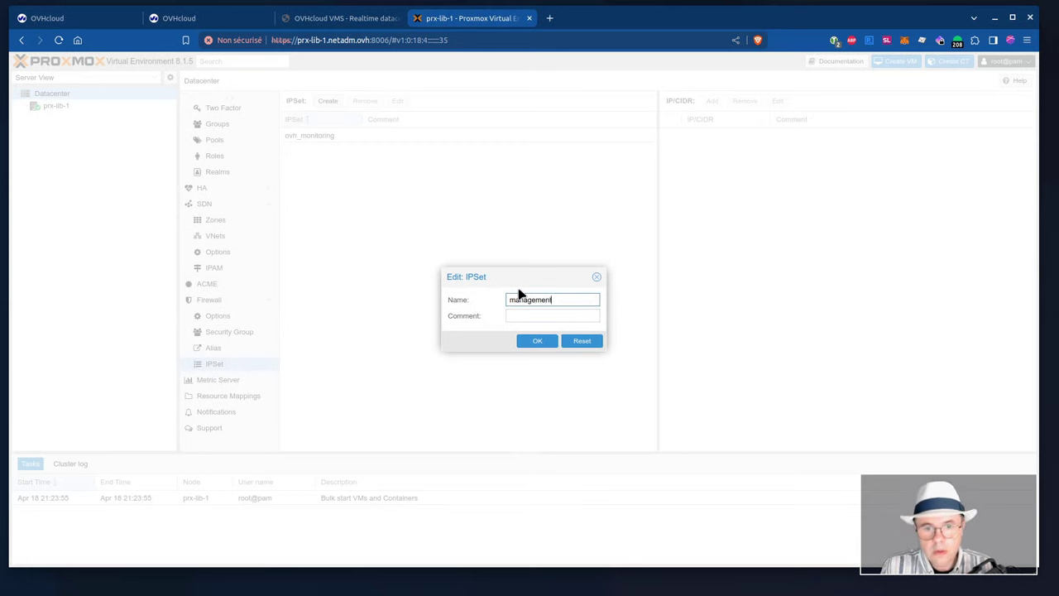
pyautogui.click(538, 341)
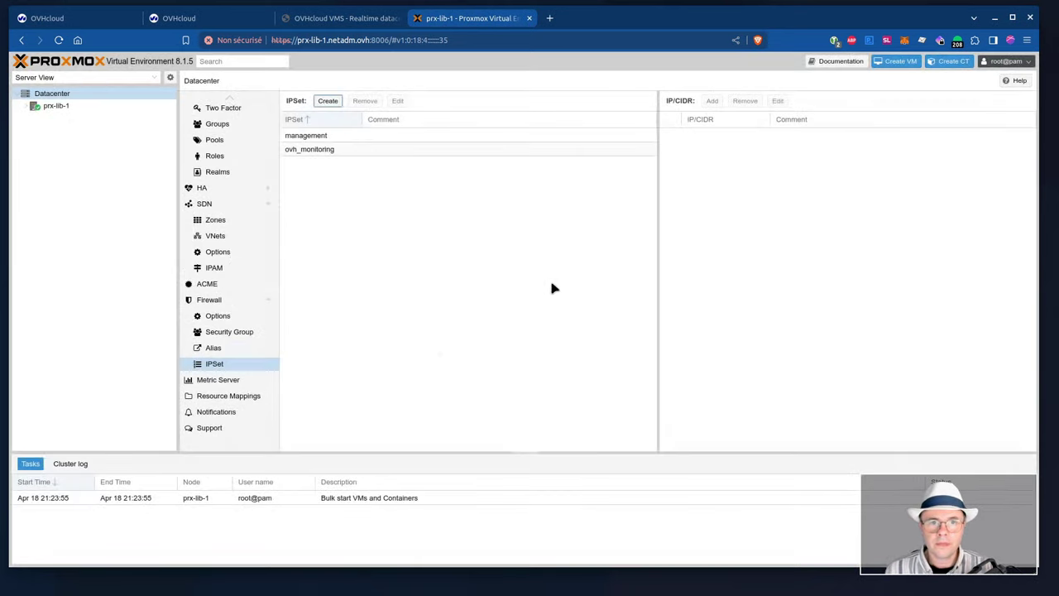
# Add the address 51.91.24.251 to the management IPSet with the comment "OVH server 251"
pyautogui.click(392, 142)
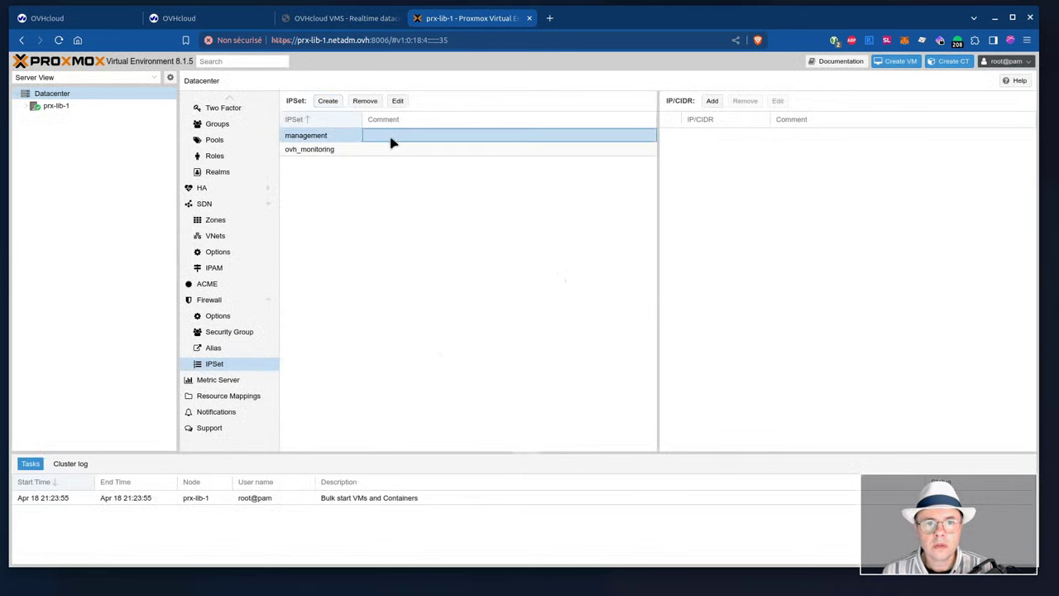
pyautogui.click(712, 103)
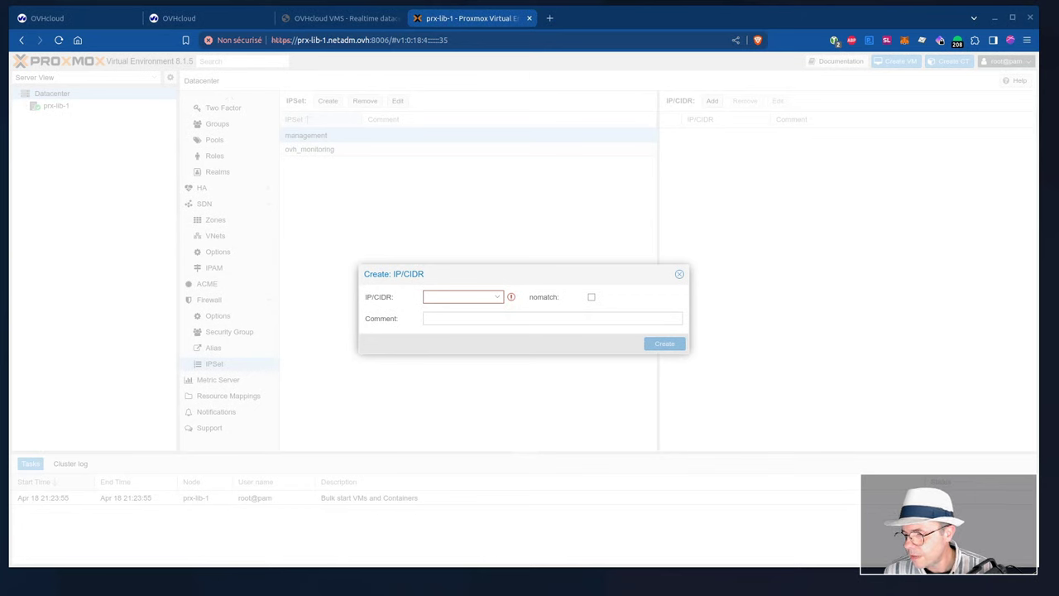
pyautogui.click(446, 321)
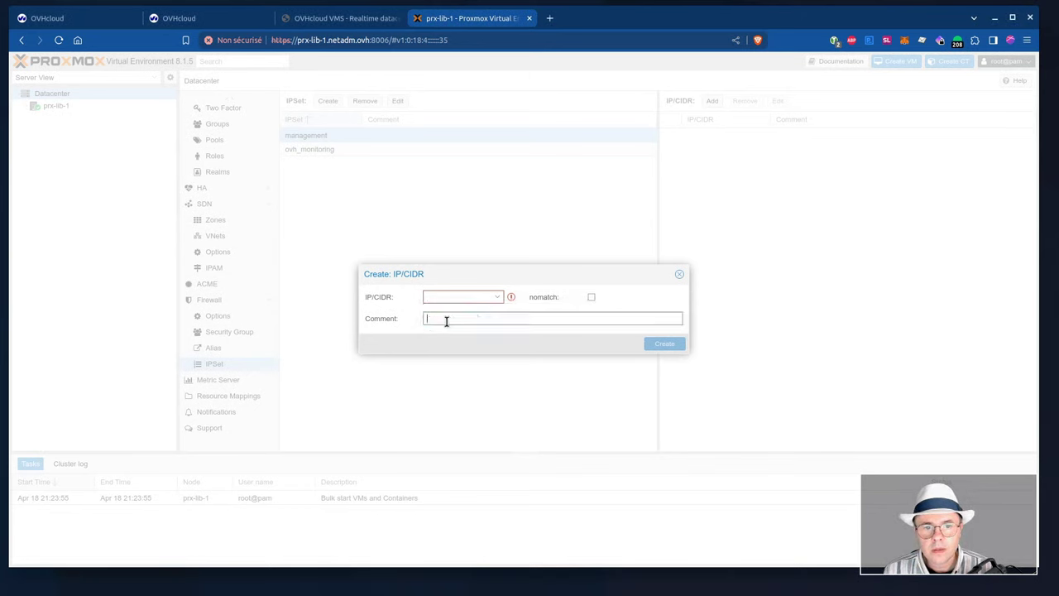
pyautogui.write('OVH server 251')
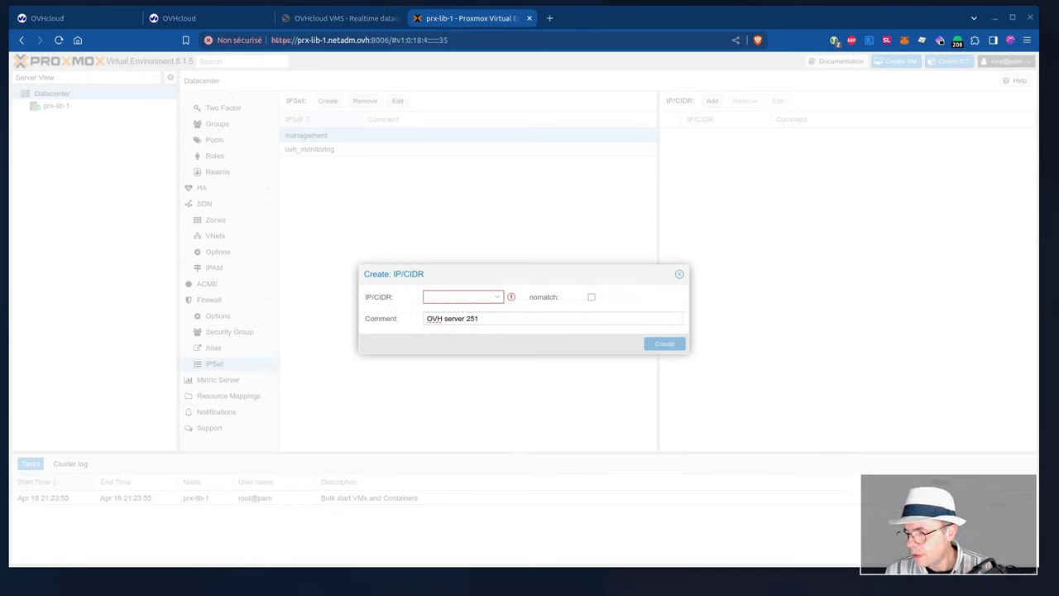
pyautogui.click(445, 296)
pyautogui.write('51.91.24.251')
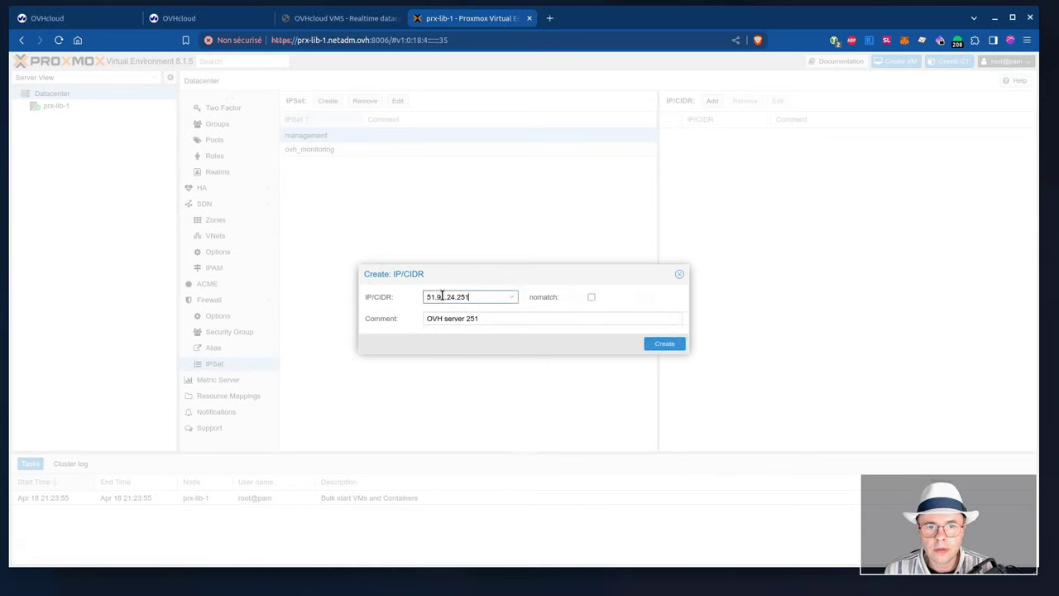
pyautogui.click(663, 344)
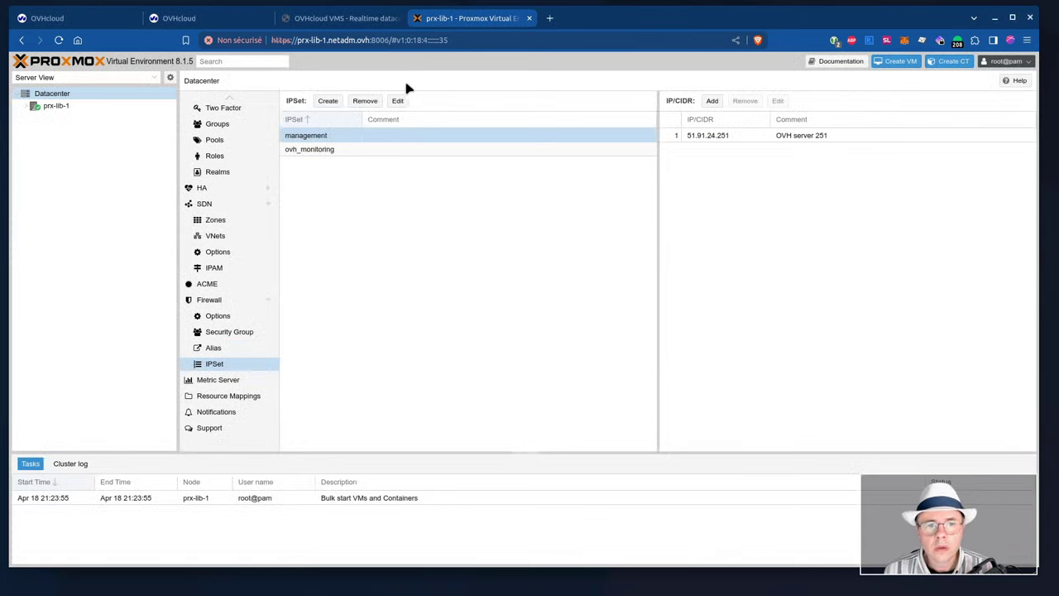
# Start a new address entry in the management IPSet with the comment "VPN 1 v4"
pyautogui.click(713, 102)
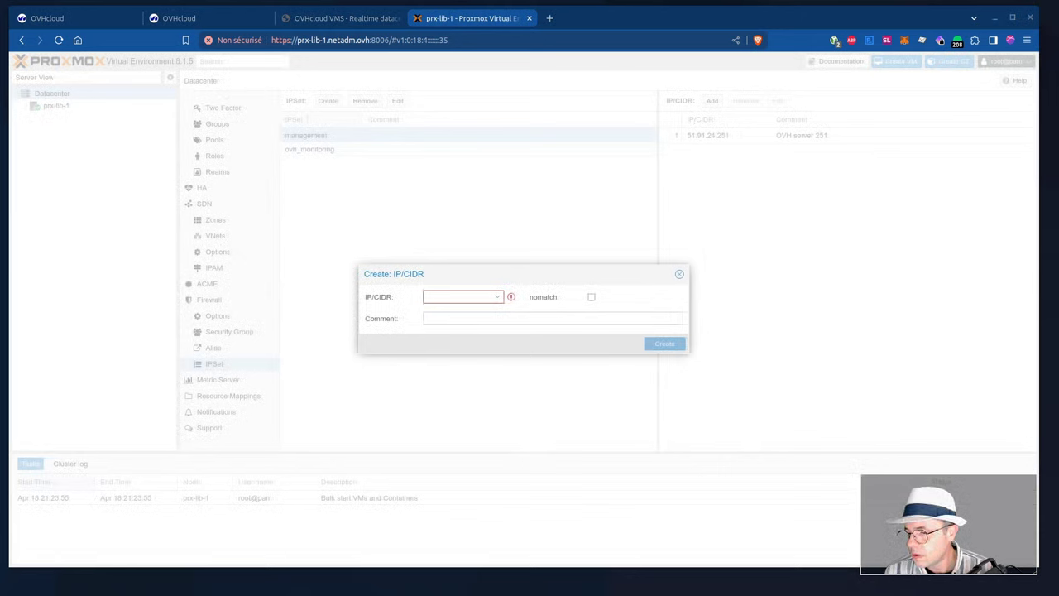
pyautogui.click(403, 294)
pyautogui.click(447, 330)
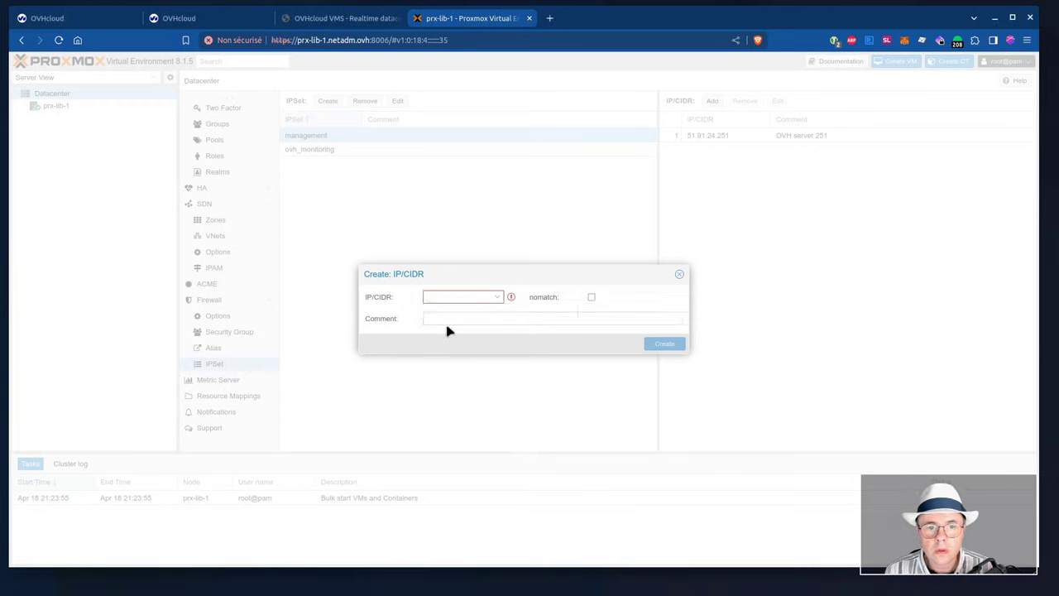
pyautogui.click(445, 319)
pyautogui.write('VPN v4')
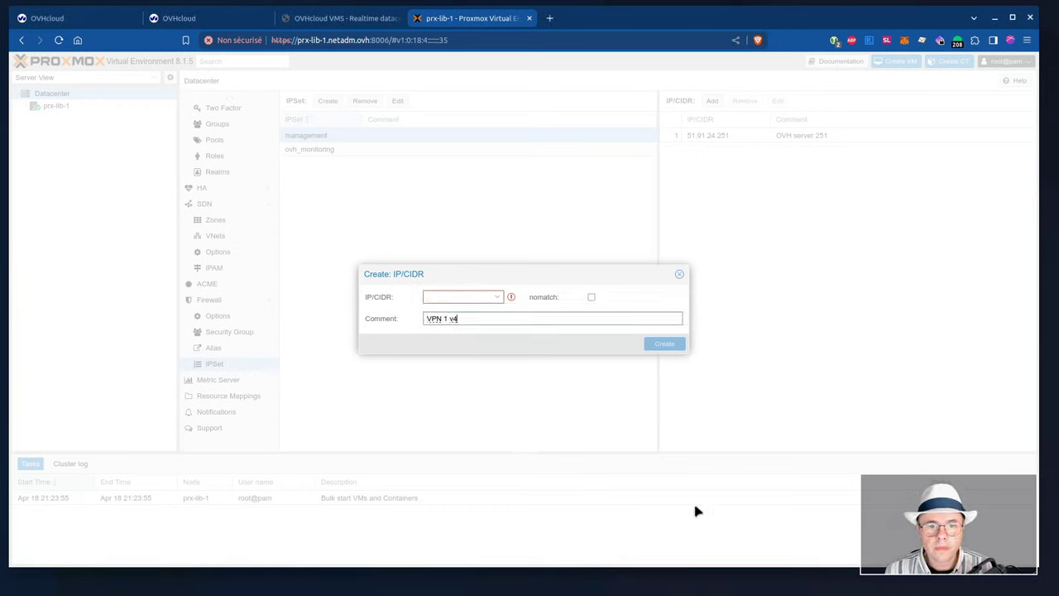
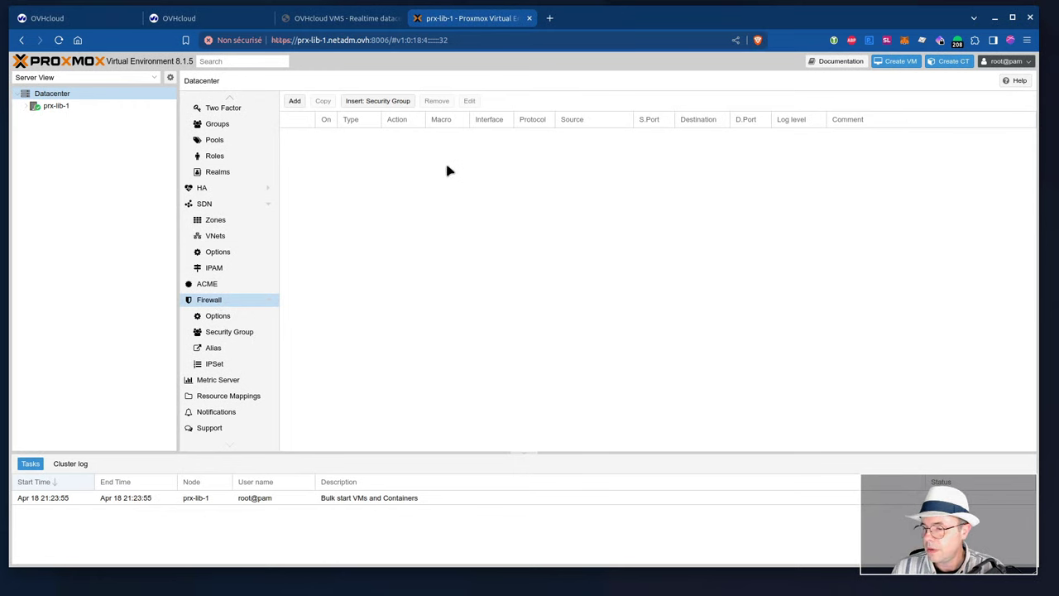
# Start a new inbound ACCEPT rule in the datacenter firewall with protocol icmp and ICMP type echo-reply
pyautogui.click(296, 102)
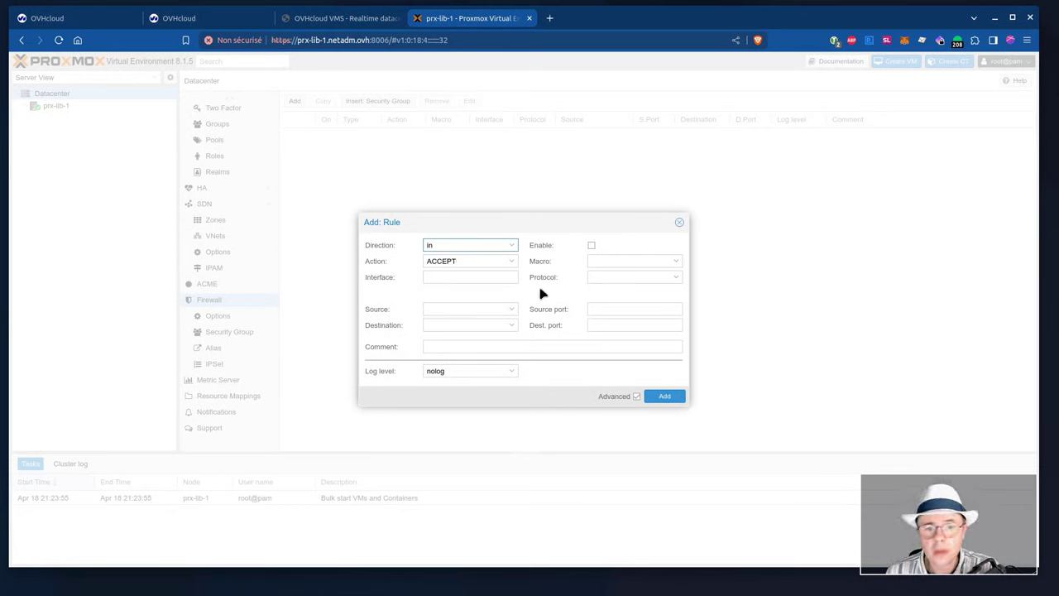
pyautogui.click(600, 276)
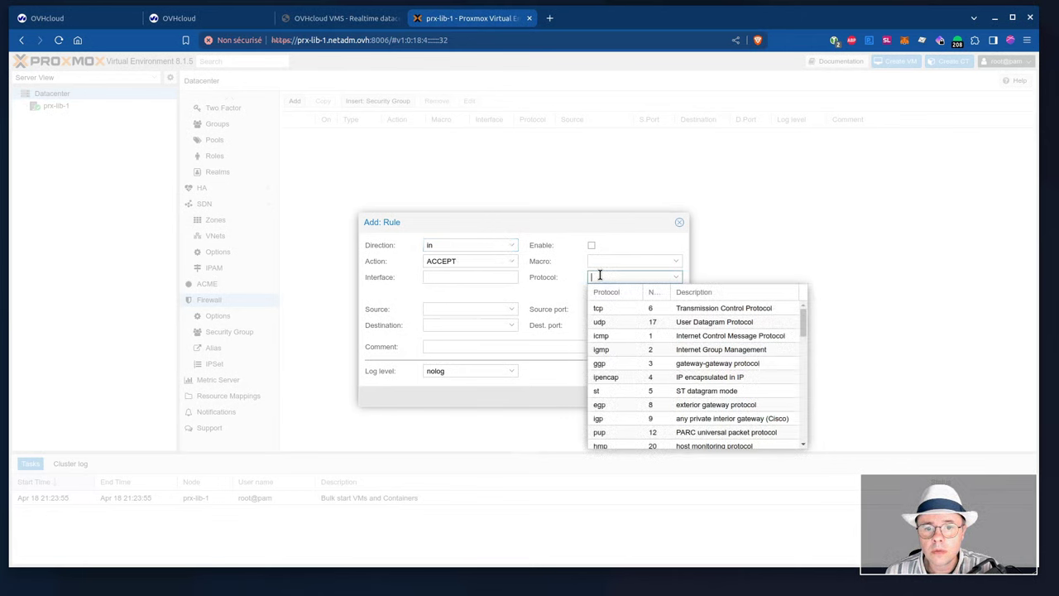
pyautogui.click(617, 338)
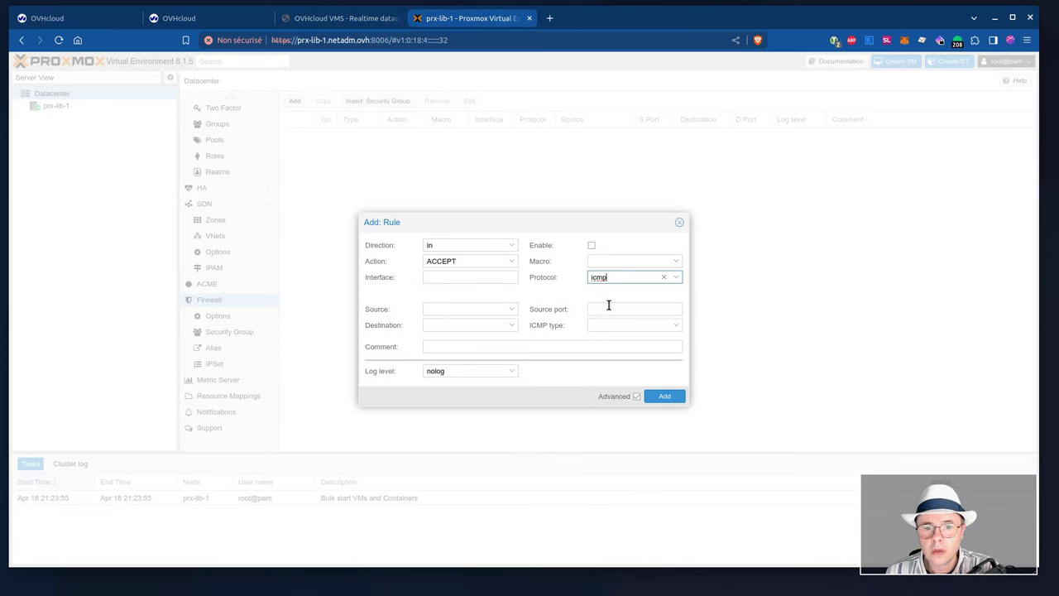
pyautogui.click(606, 261)
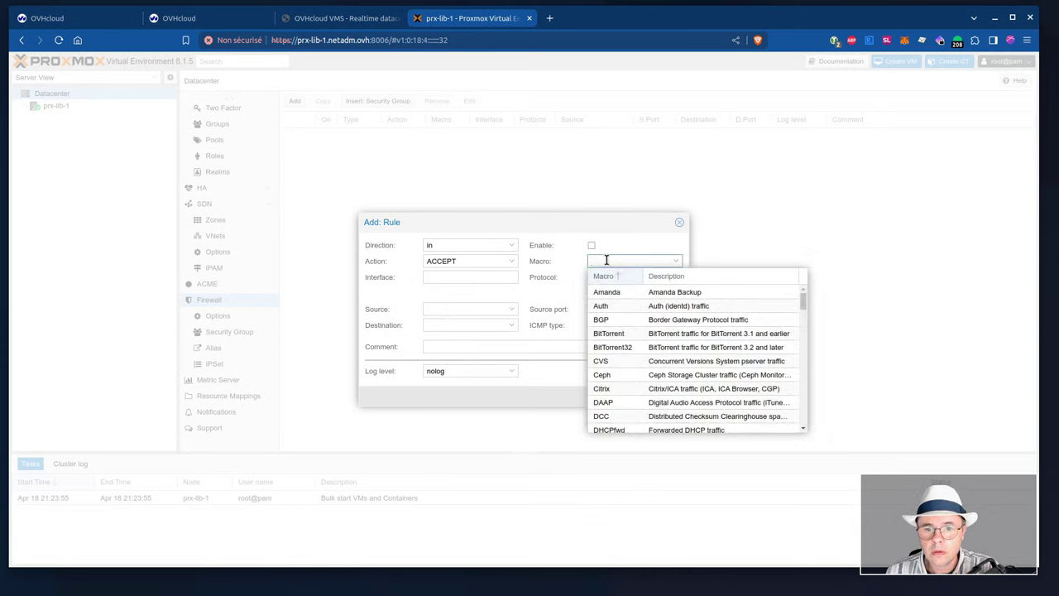
pyautogui.click(558, 299)
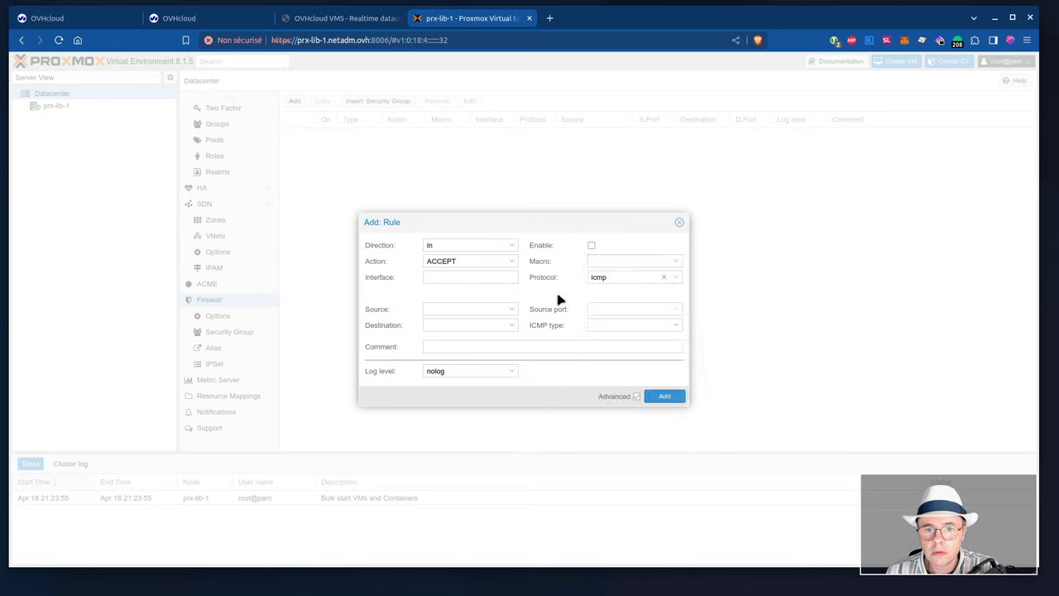
pyautogui.click(613, 327)
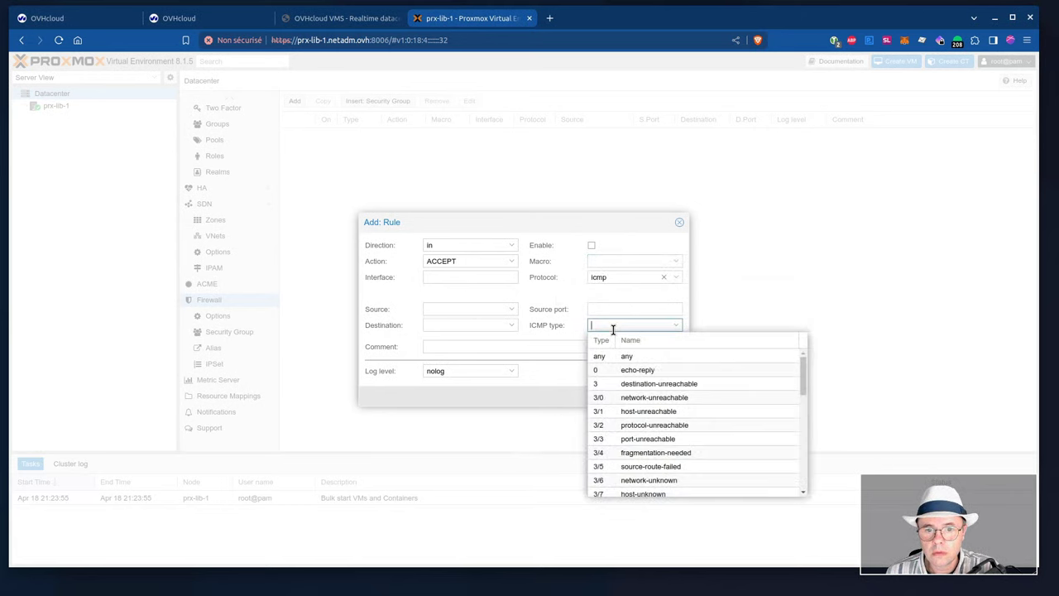
pyautogui.click(638, 372)
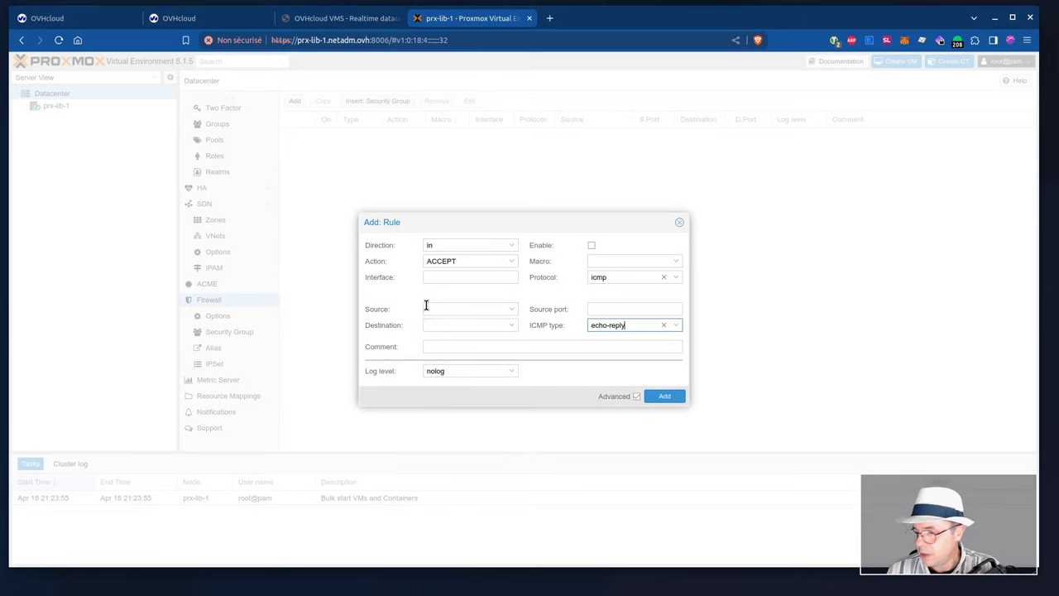
# Set the new ICMP rule's source to the +ovh_monitoring IPSet and enable the rule
pyautogui.click(468, 309)
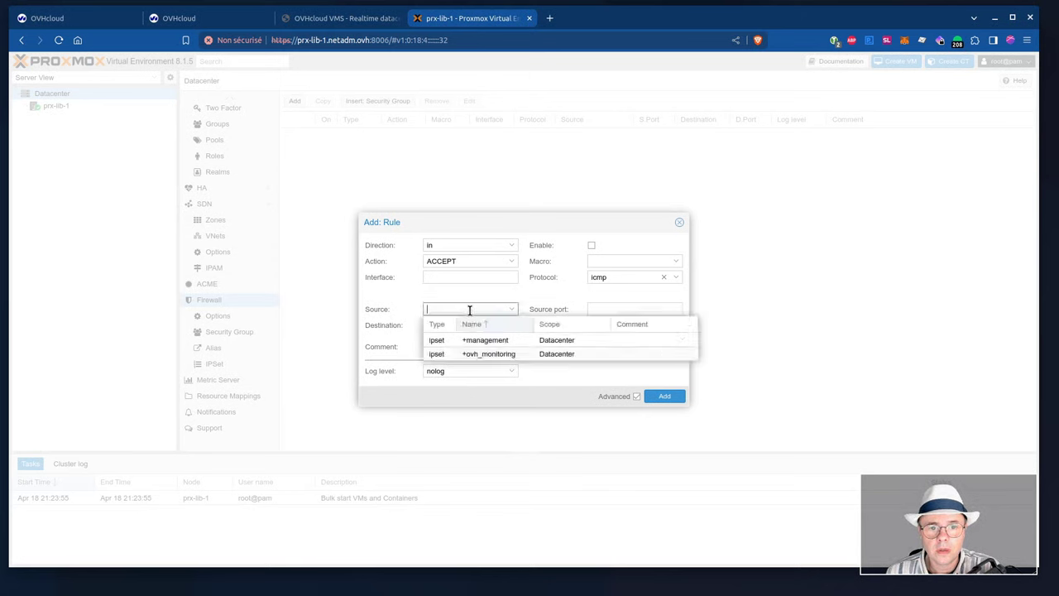
pyautogui.click(473, 355)
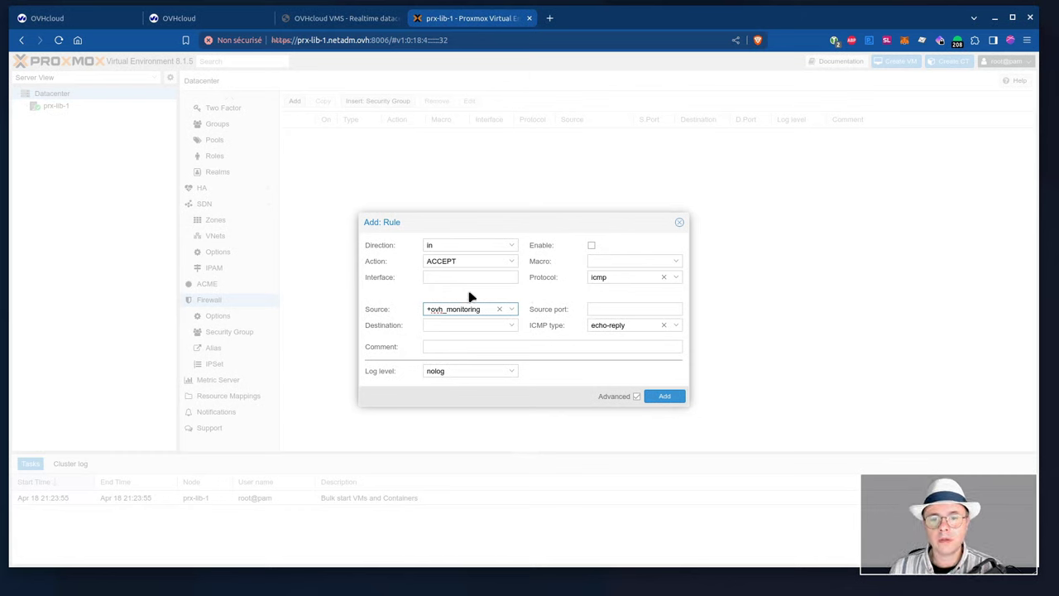
pyautogui.click(591, 247)
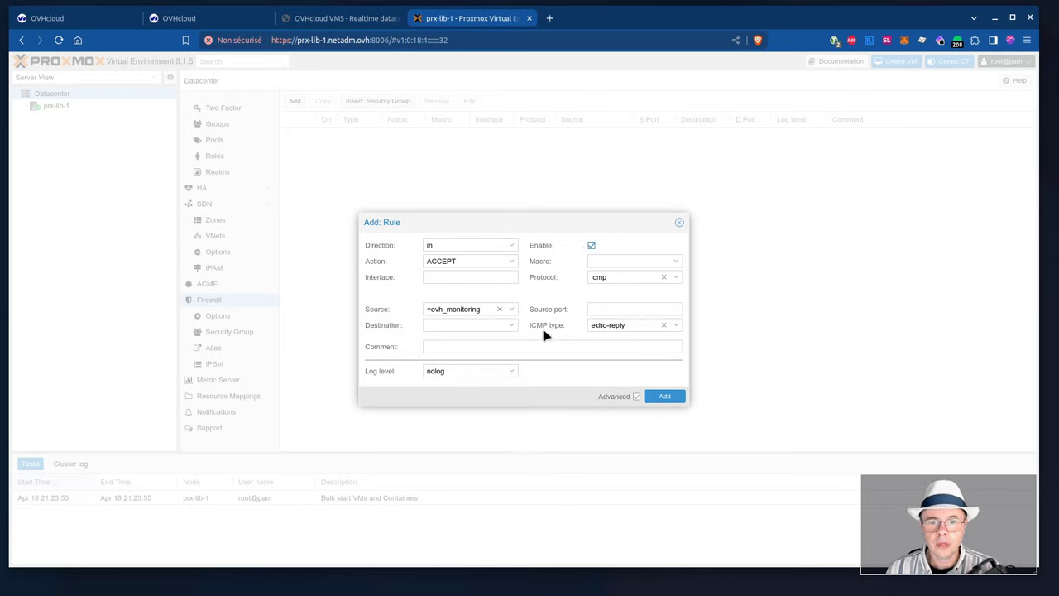
# Save the echo-reply rule and add an enabled inbound ACCEPT rule for icmp type echo-request with source +ovh_monitoring
pyautogui.click(664, 397)
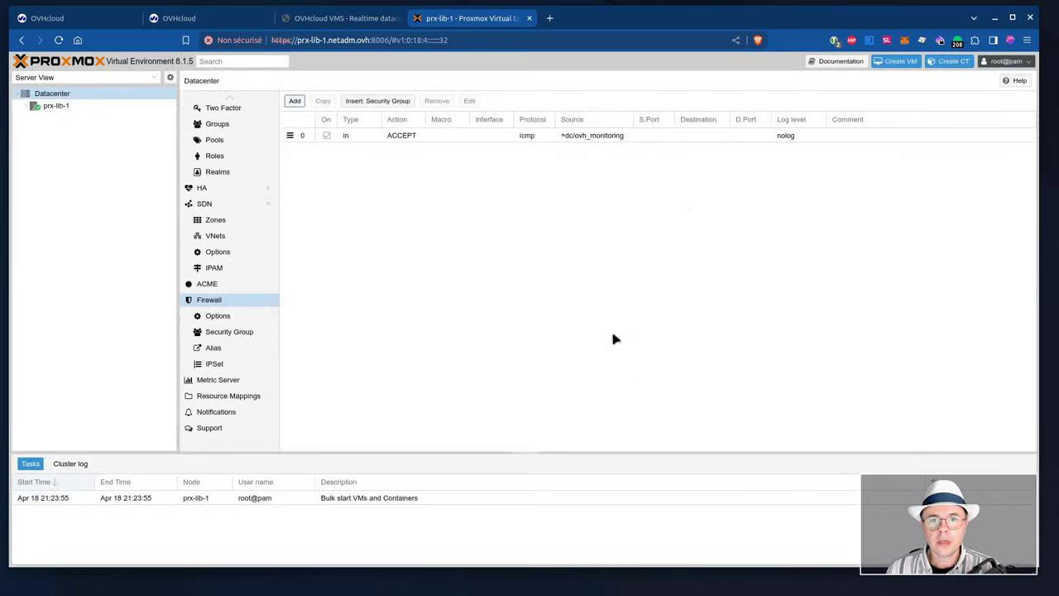
pyautogui.click(295, 101)
pyautogui.click(610, 278)
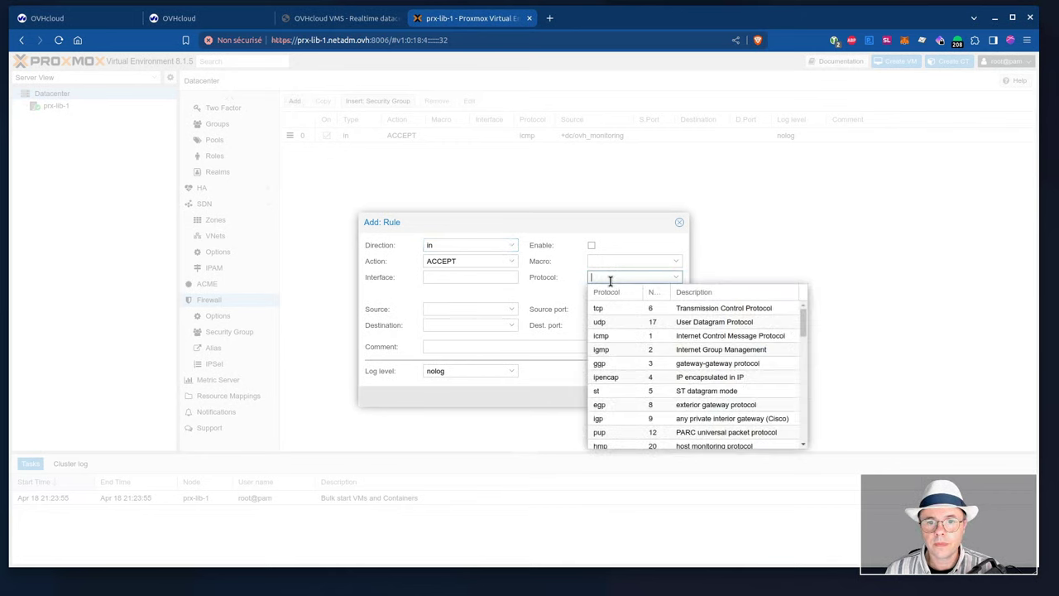
pyautogui.click(612, 334)
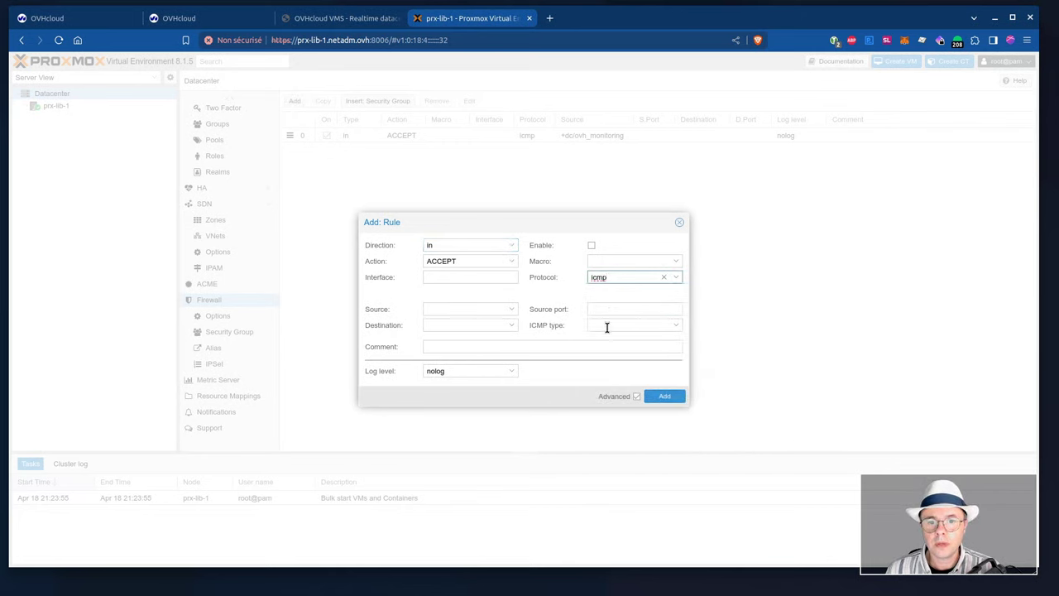
pyautogui.click(612, 325)
pyautogui.scroll(-3, 633, 426)
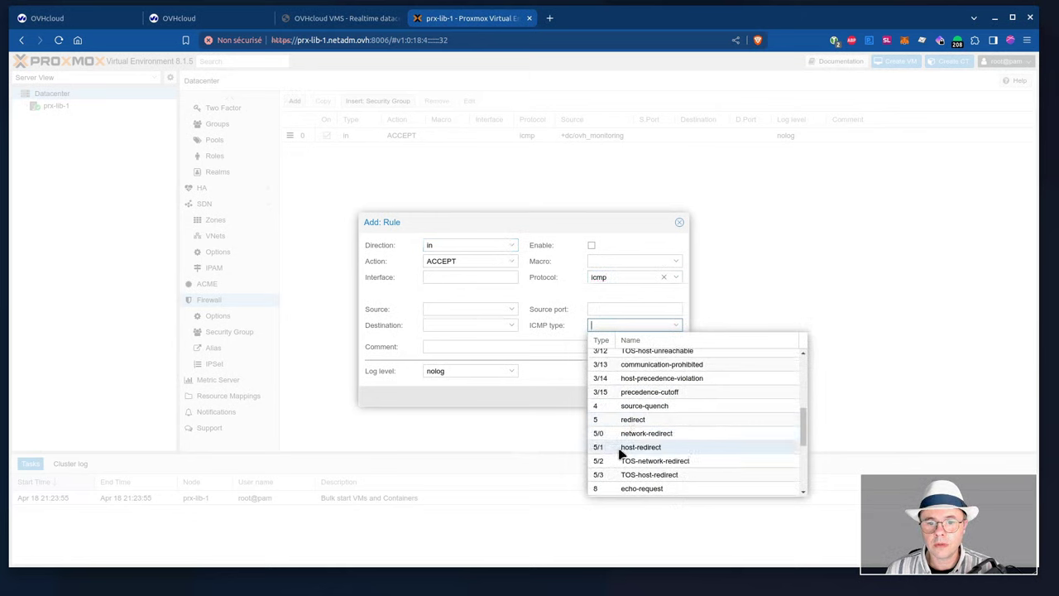
pyautogui.click(622, 489)
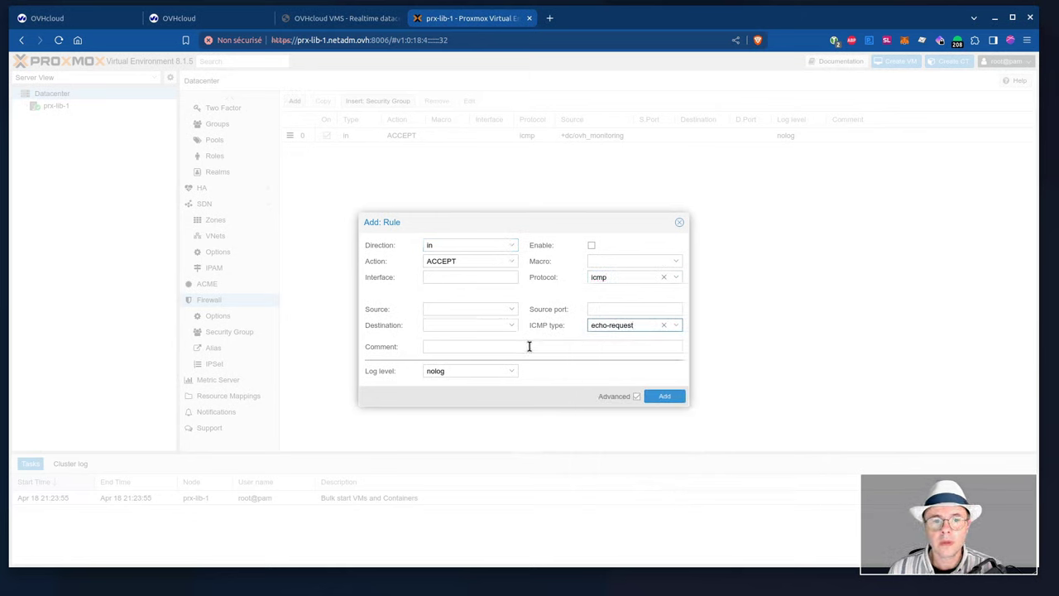
pyautogui.click(480, 308)
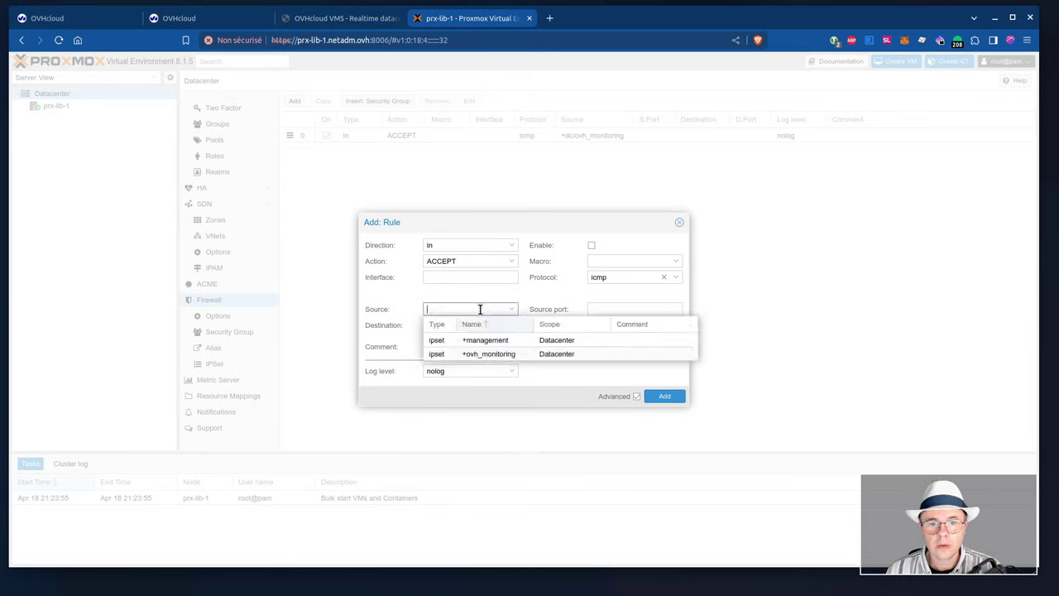
pyautogui.click(474, 353)
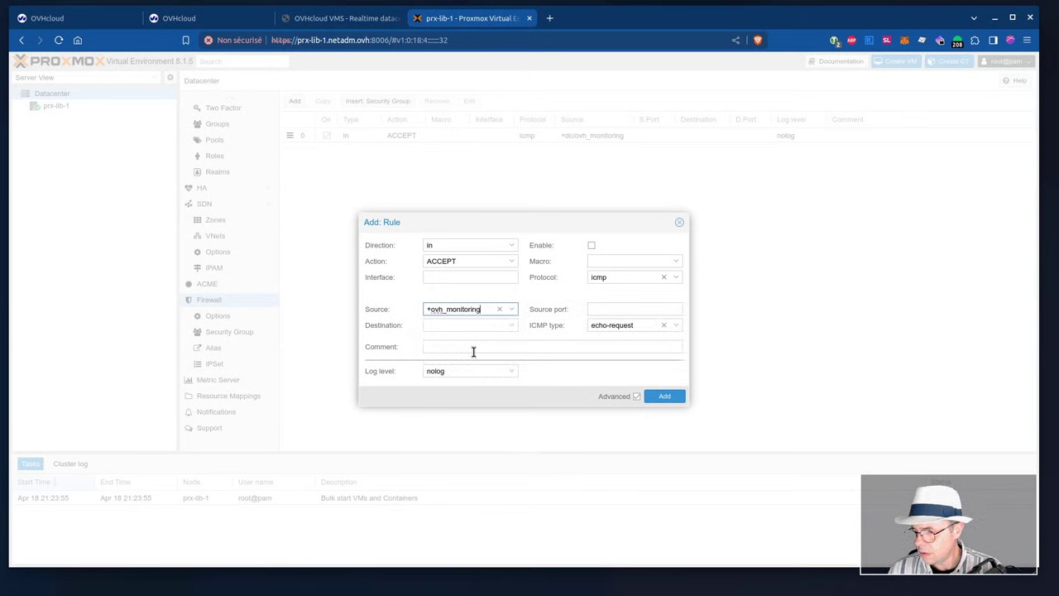
pyautogui.click(591, 246)
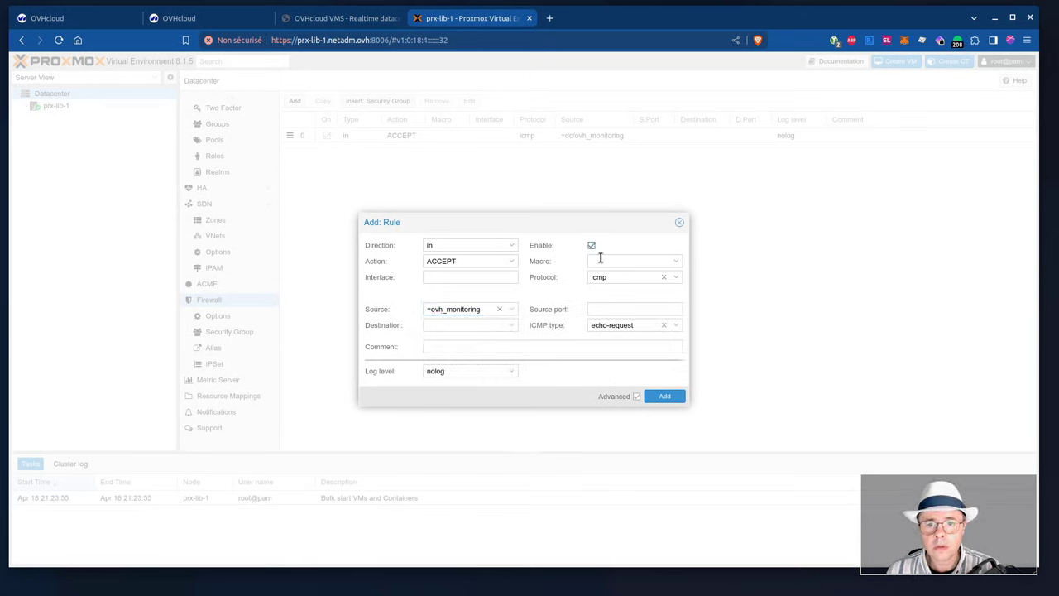
pyautogui.click(663, 396)
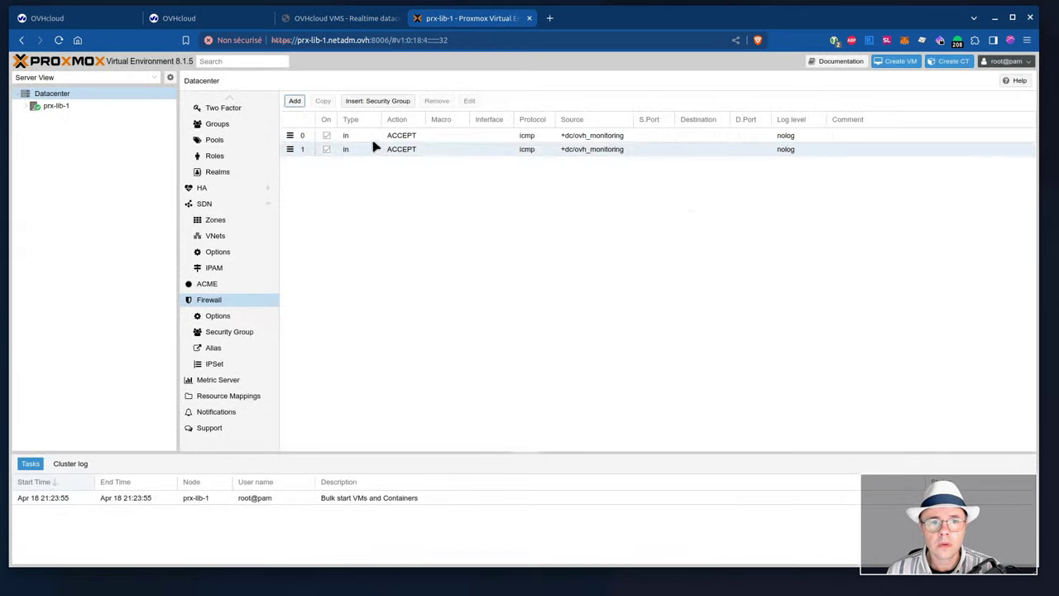
# Add an enabled inbound ACCEPT rule to the datacenter firewall with the +management IPSet as source
pyautogui.click(296, 102)
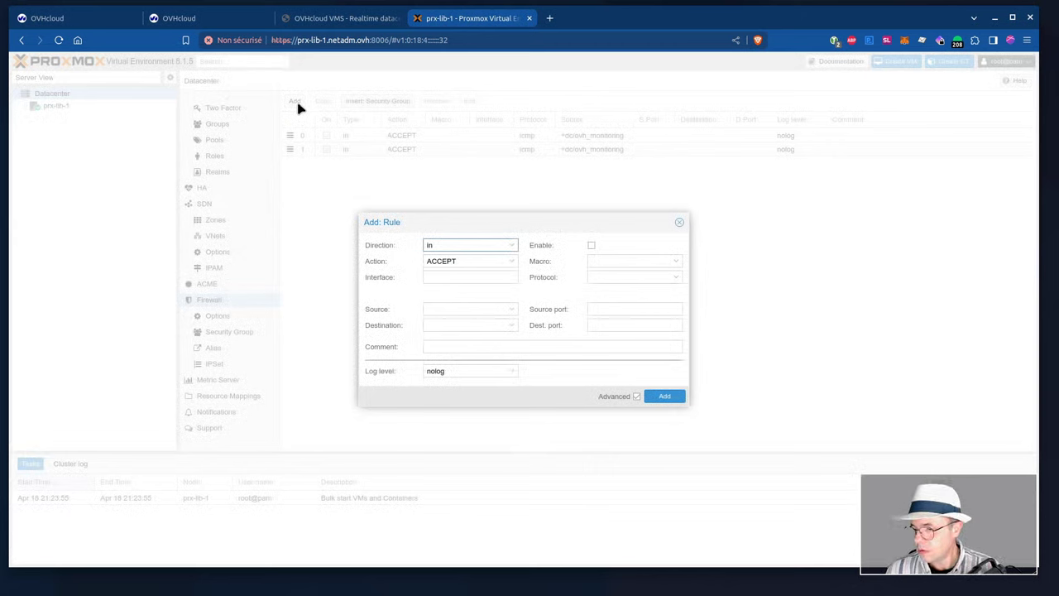
pyautogui.click(459, 310)
pyautogui.click(471, 340)
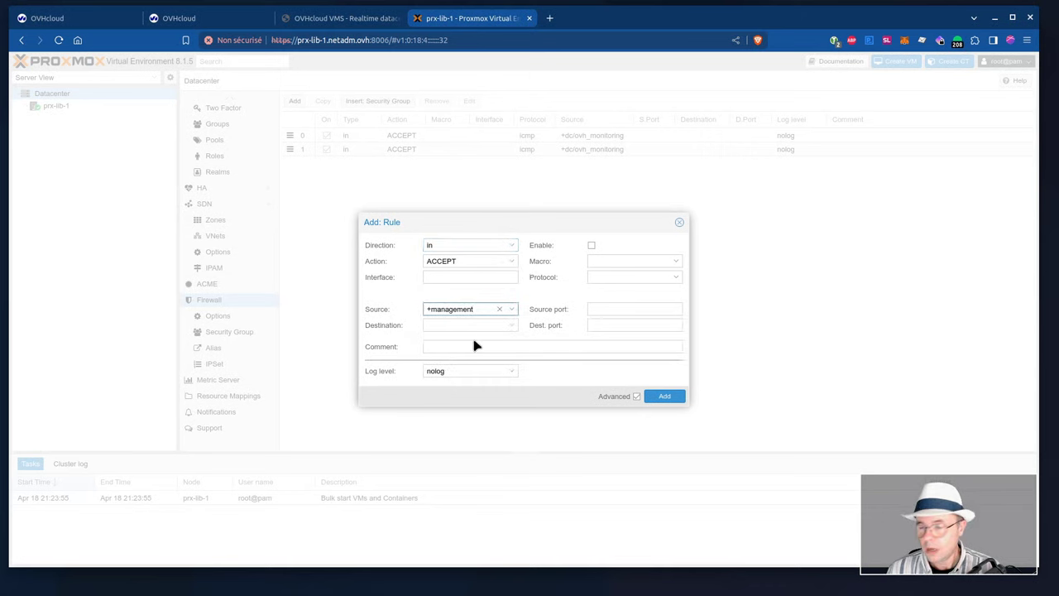
pyautogui.click(592, 247)
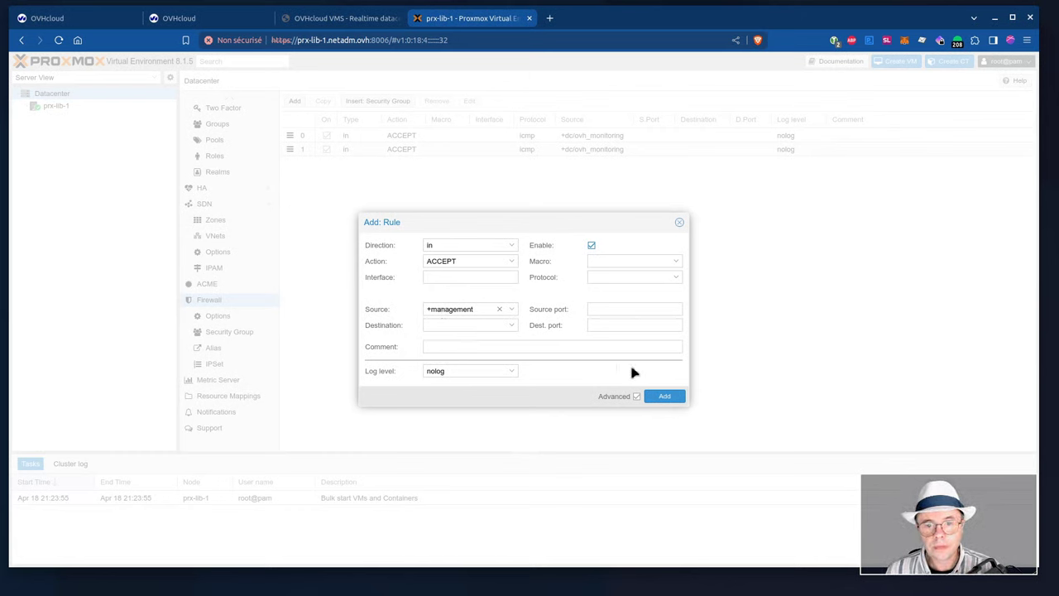
pyautogui.click(667, 399)
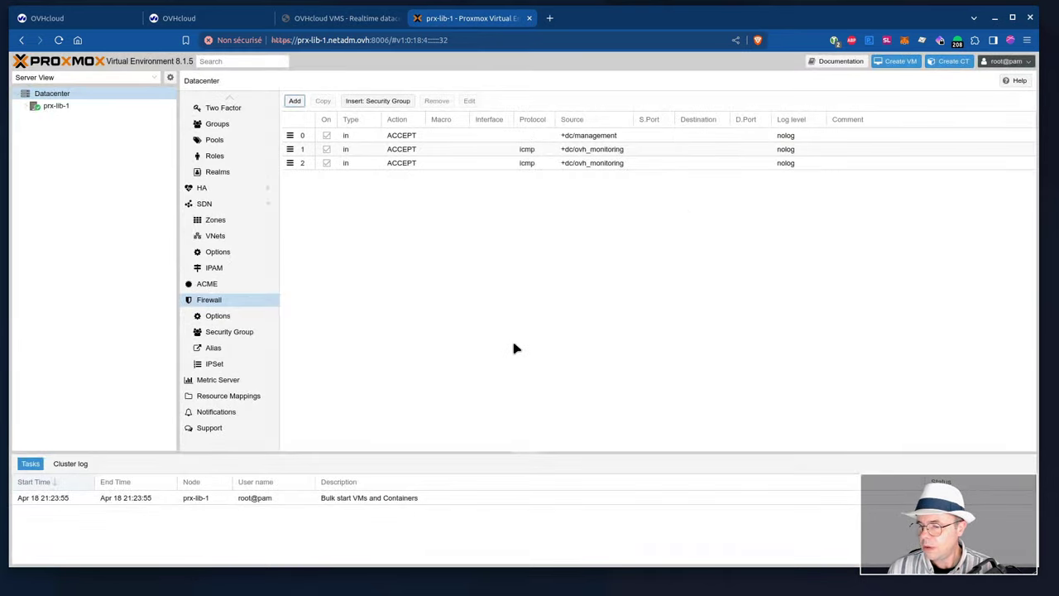
# Add an enabled inbound ACCEPT rule using the HTTP macro to the datacenter firewall
pyautogui.click(296, 101)
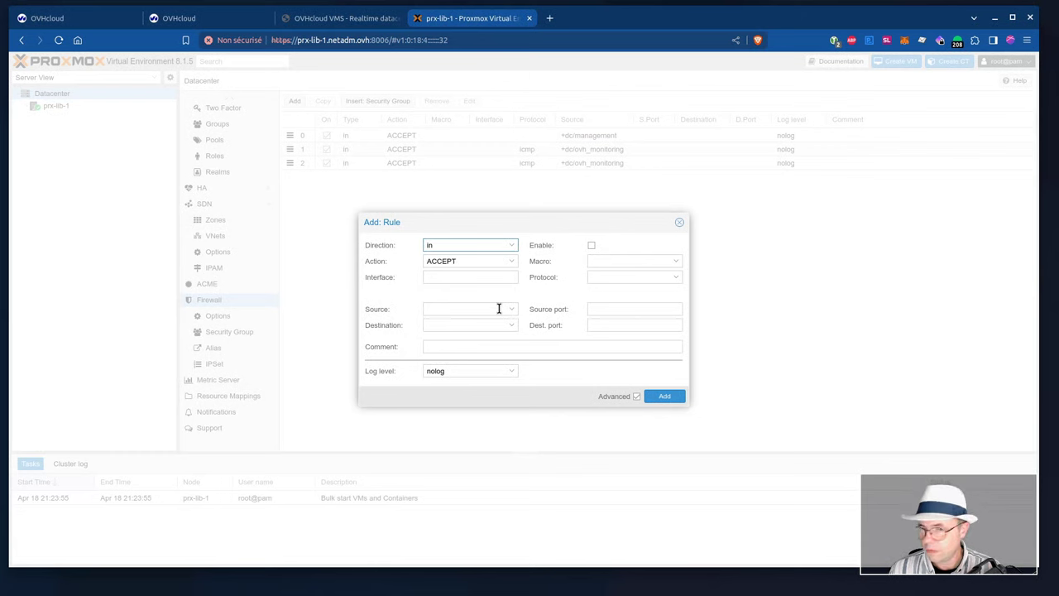
pyautogui.click(611, 263)
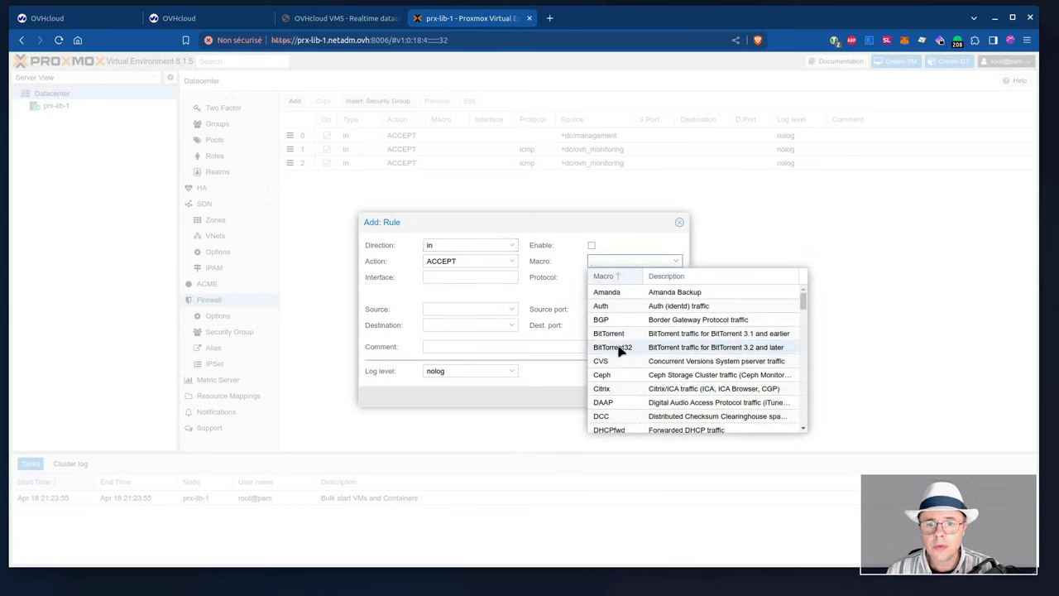
pyautogui.scroll(-3, 621, 364)
pyautogui.scroll(-3, 622, 367)
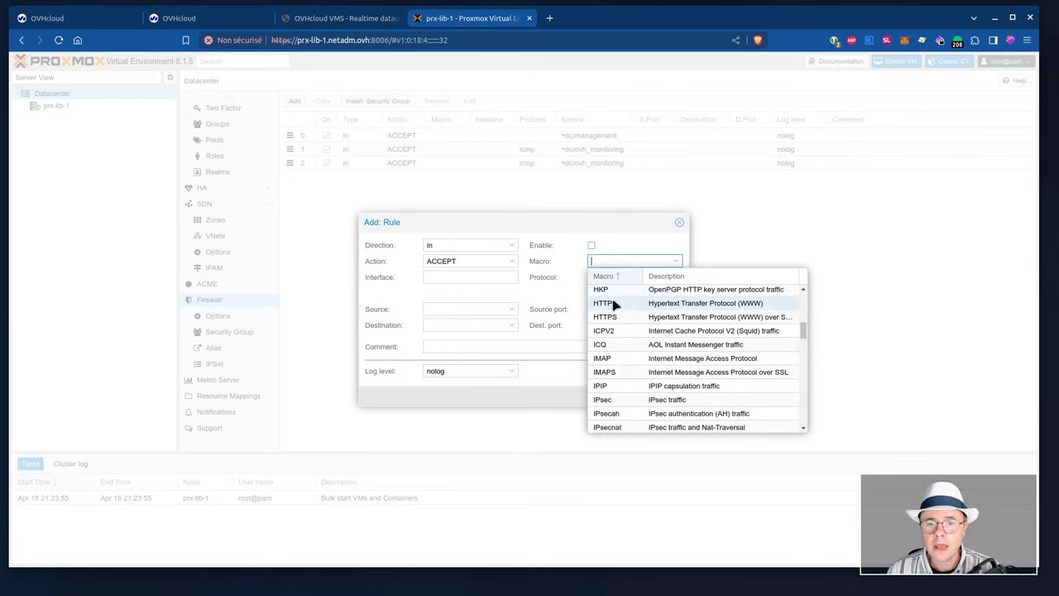
pyautogui.click(620, 304)
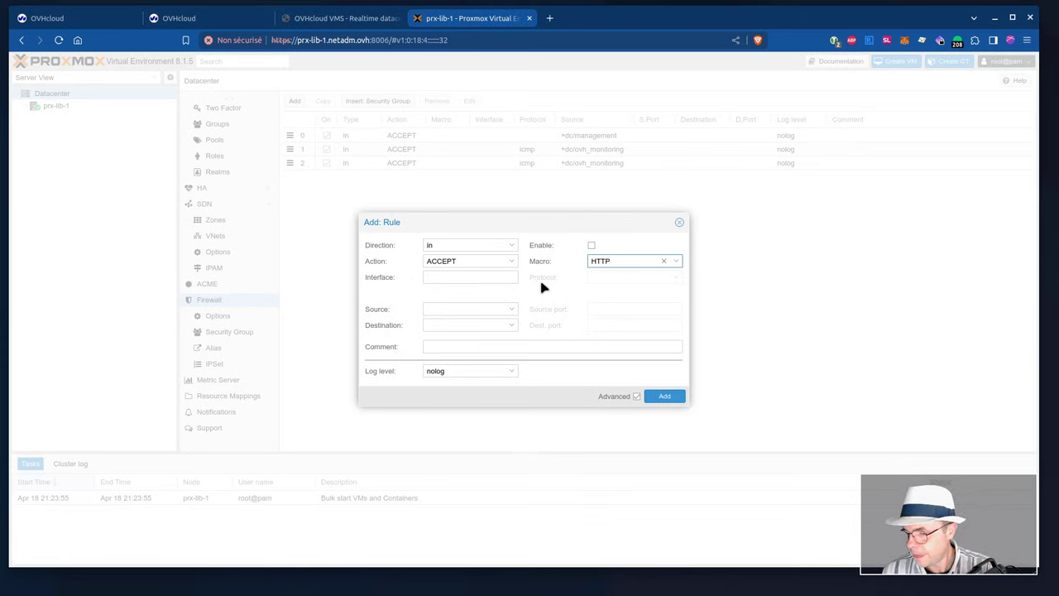
pyautogui.click(591, 247)
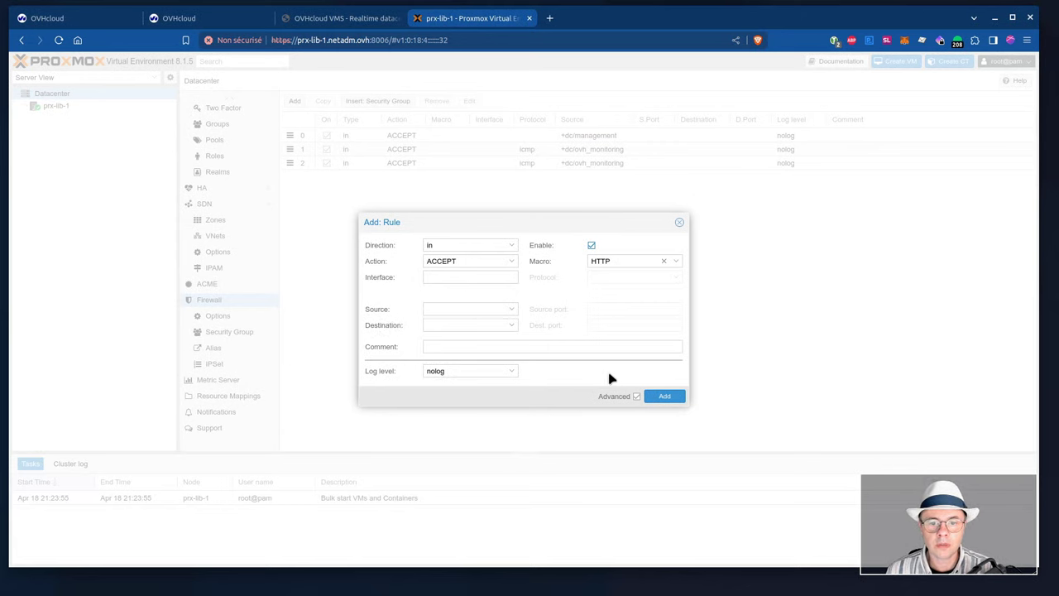
pyautogui.click(660, 398)
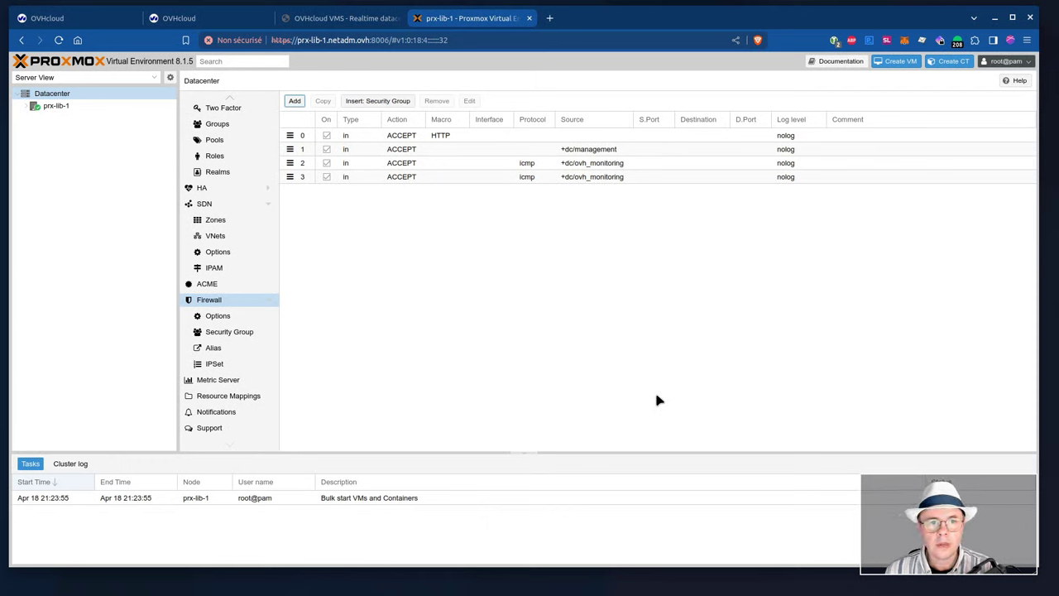
# Enable the firewall in the datacenter's firewall options
pyautogui.click(218, 316)
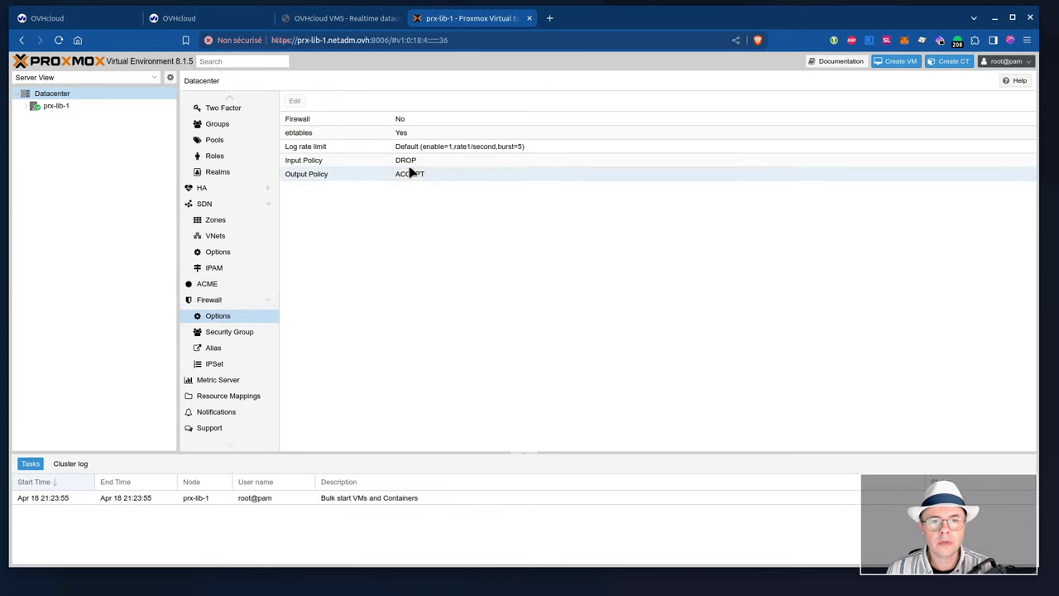
pyautogui.doubleClick(401, 120)
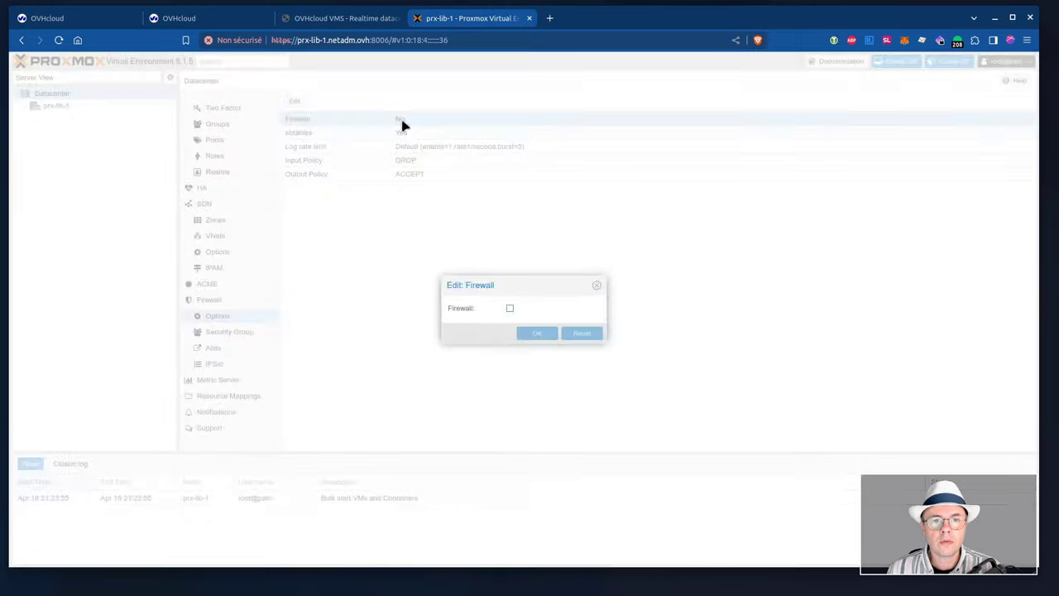
pyautogui.click(511, 308)
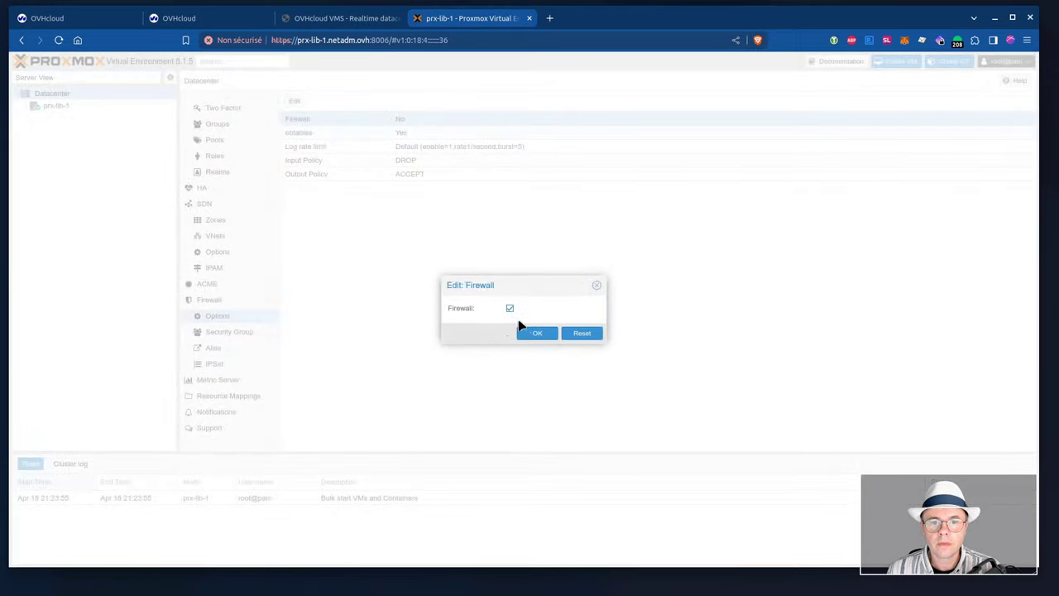
pyautogui.click(534, 334)
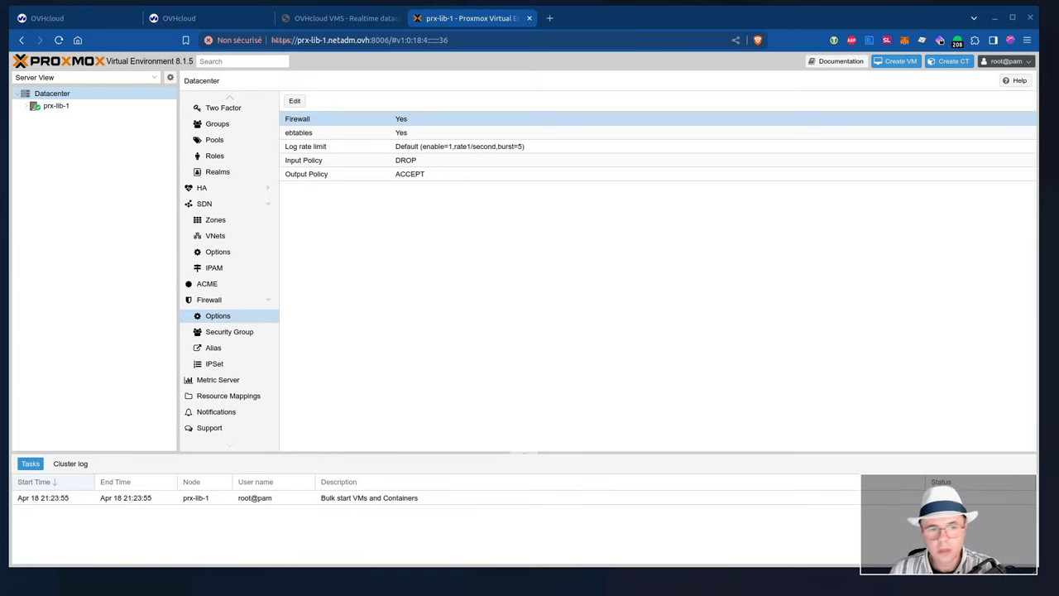
# Register an ACME account under the default name with the contact e-mail and the Let's Encrypt V2 directory, then close the task output
pyautogui.click(233, 287)
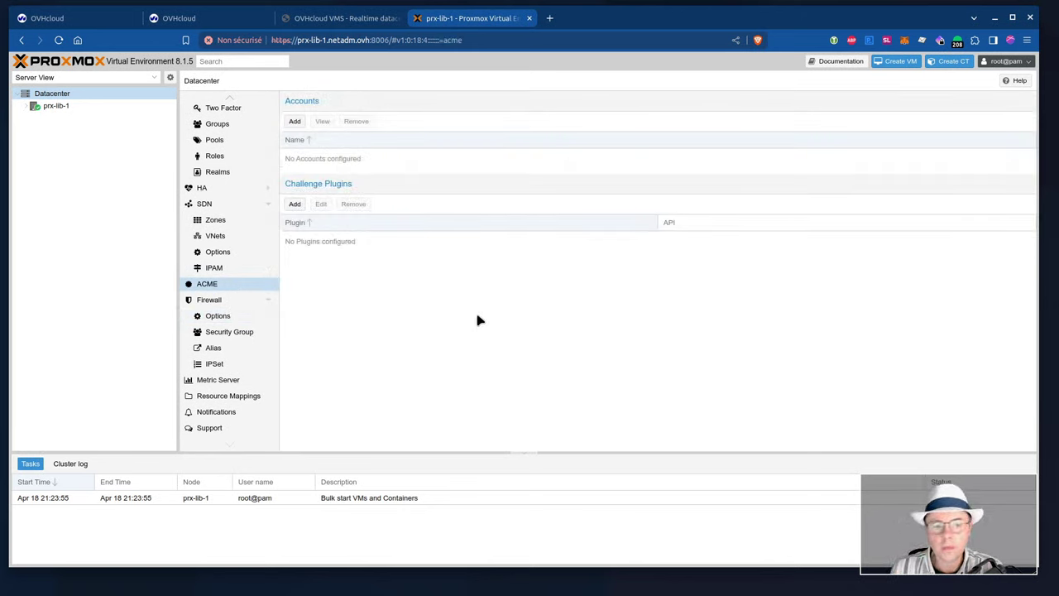
pyautogui.click(294, 122)
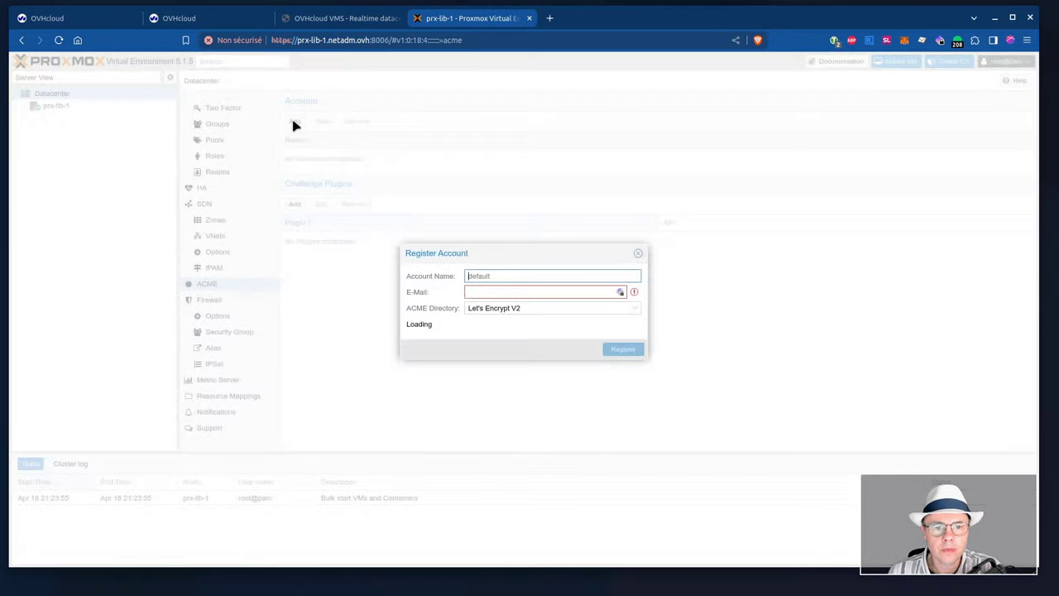
pyautogui.click(492, 292)
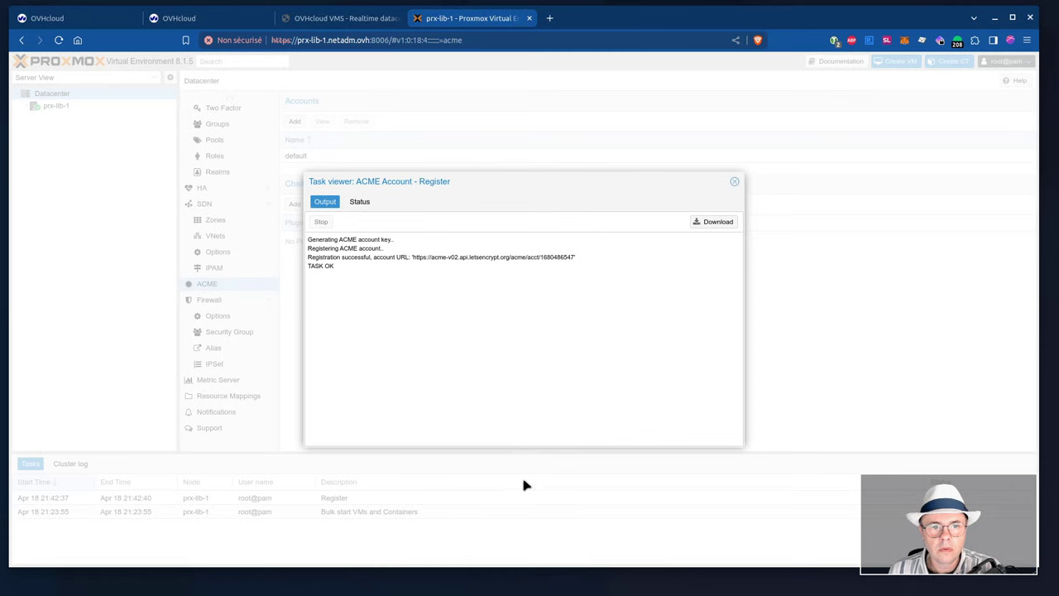
pyautogui.click(735, 182)
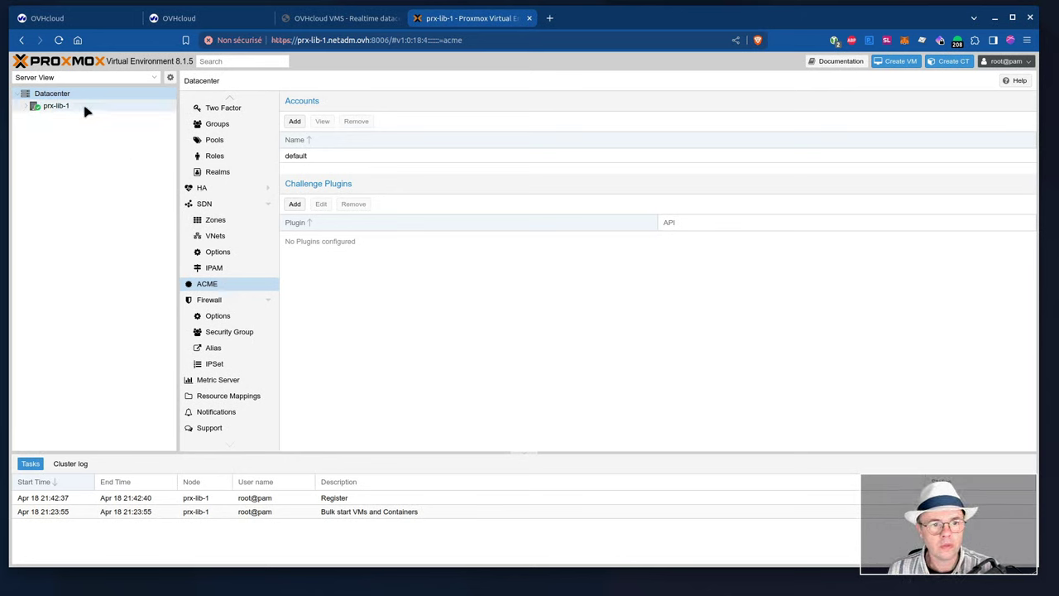
# Add the domain prx-lib-1.netadm.ovh with challenge type HTTP to the ACME certificate settings of node prx-lib-1
pyautogui.click(58, 106)
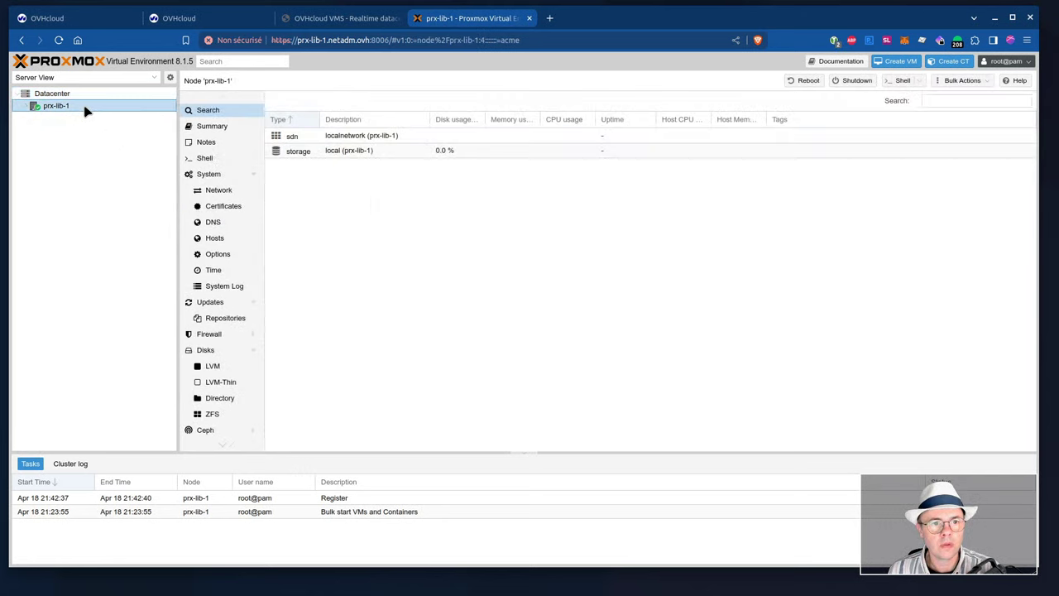
pyautogui.click(230, 212)
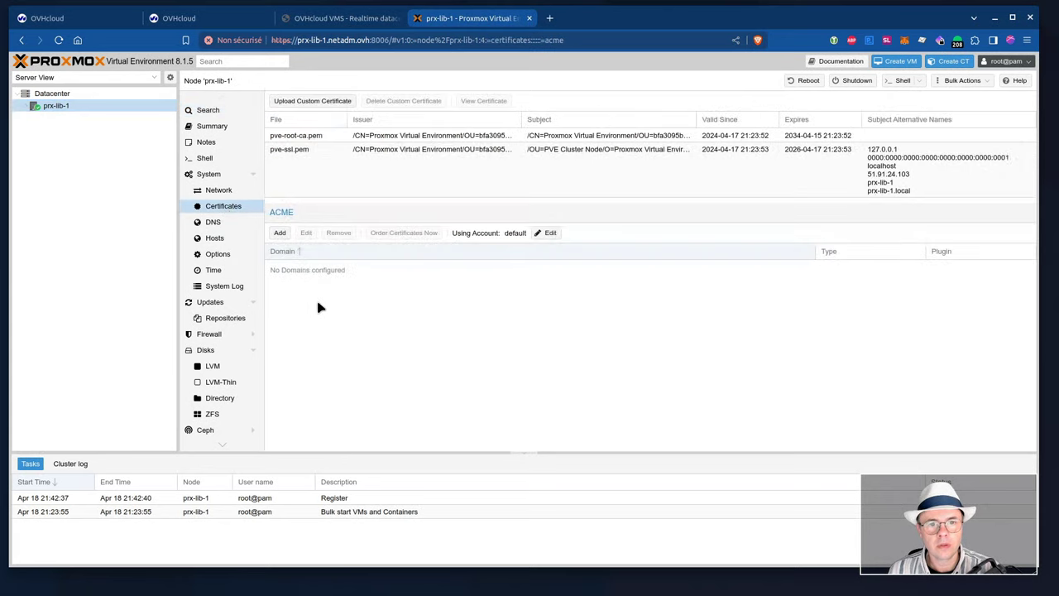
pyautogui.click(280, 234)
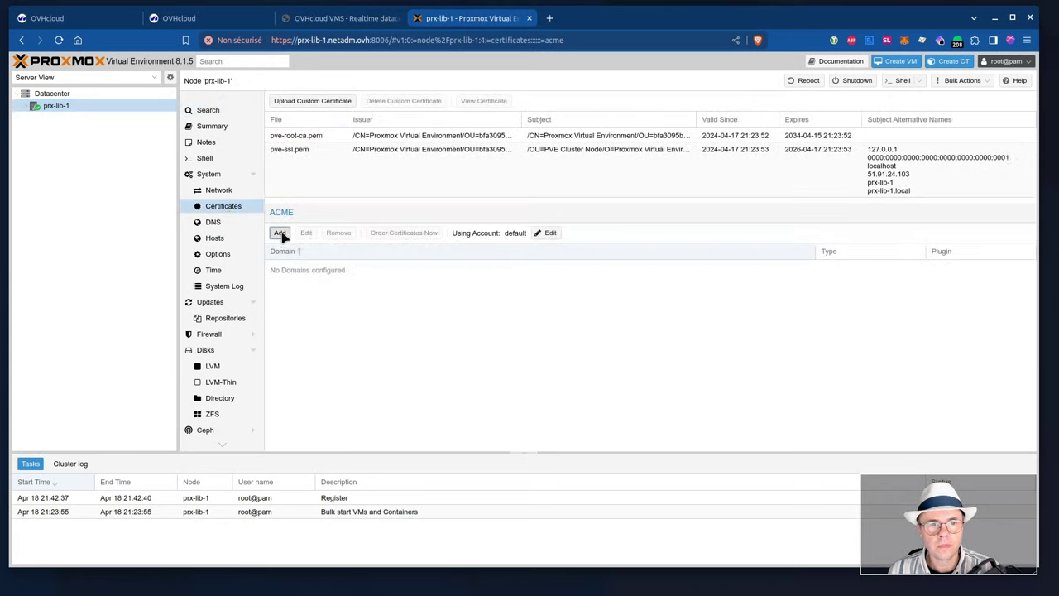
pyautogui.click(513, 315)
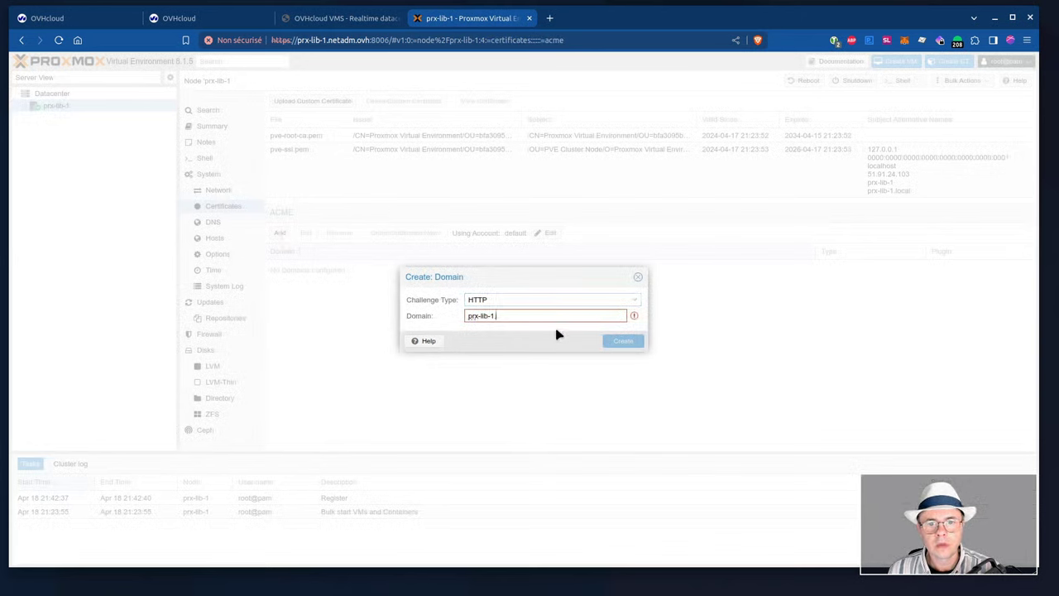
pyautogui.write('.ne')
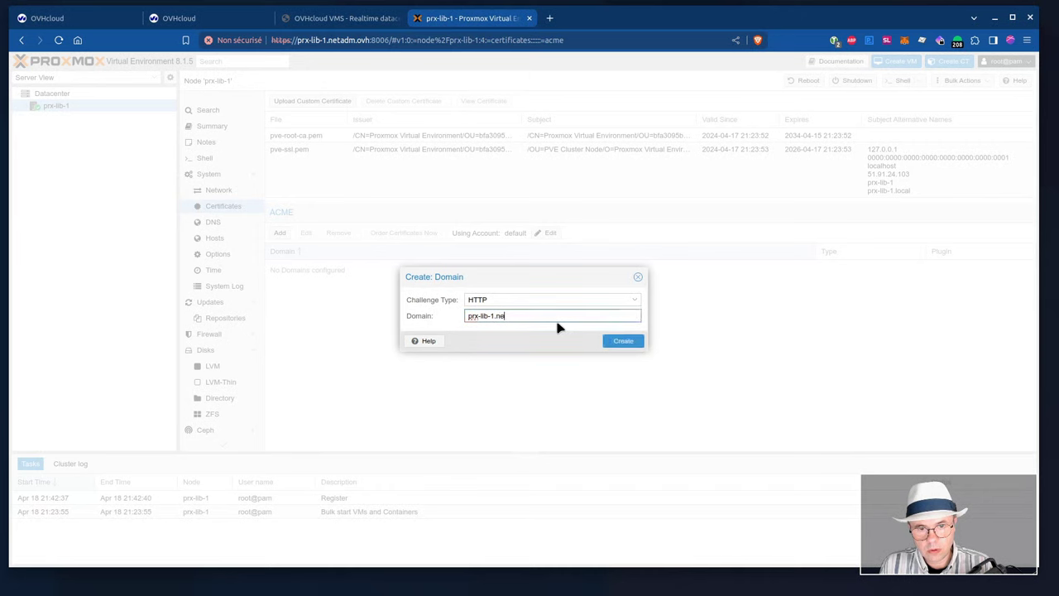
pyautogui.write('tadm.ovh')
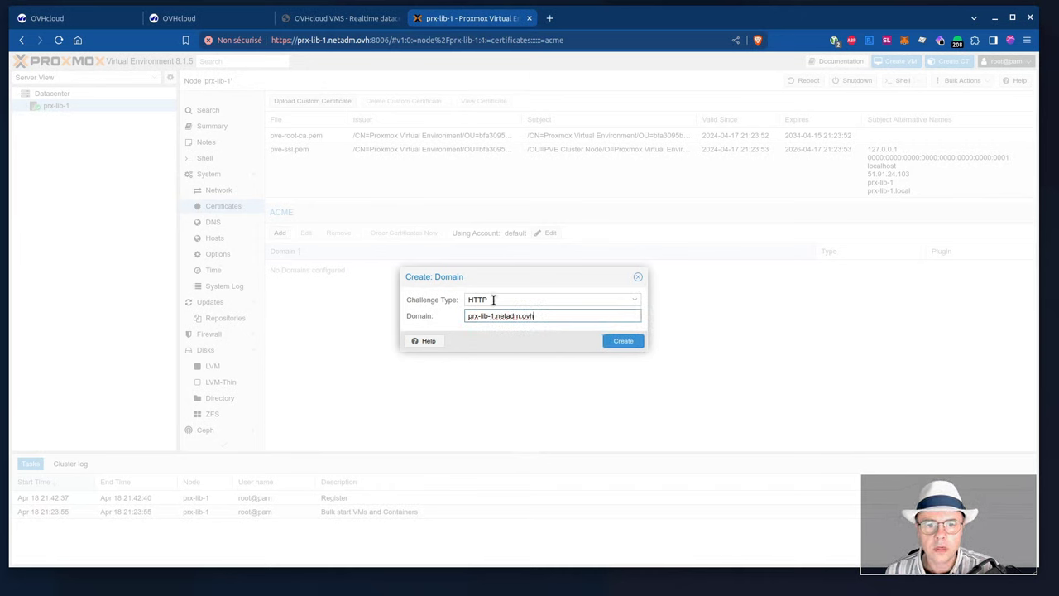
pyautogui.click(501, 341)
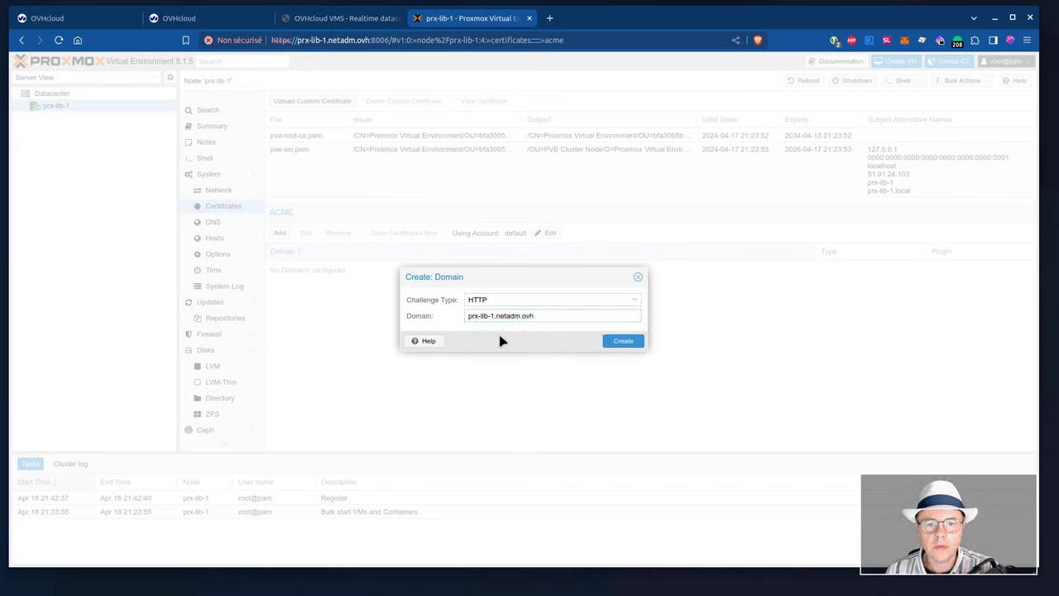
pyautogui.click(623, 346)
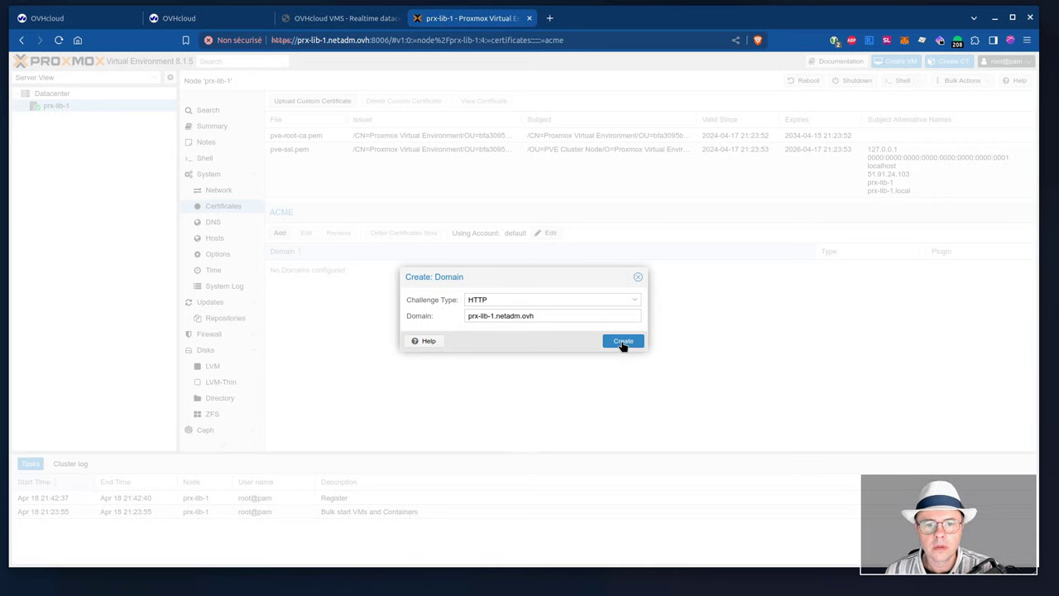
# Save the ACME domain prx-lib-1.netadm.ovh and order its certificate, closing the task output once the order is complete
pyautogui.click(623, 342)
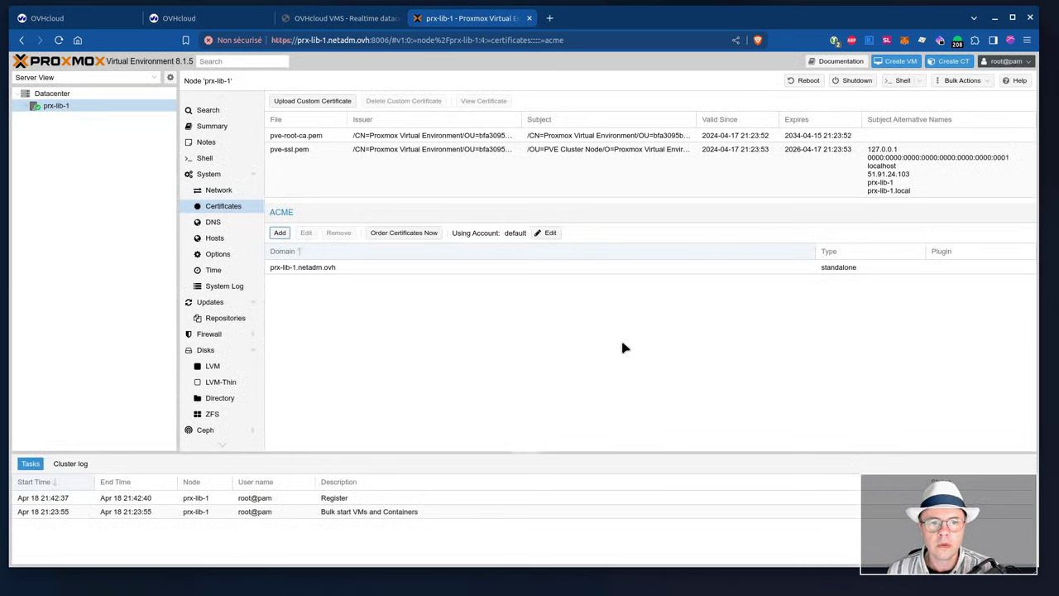
pyautogui.click(403, 235)
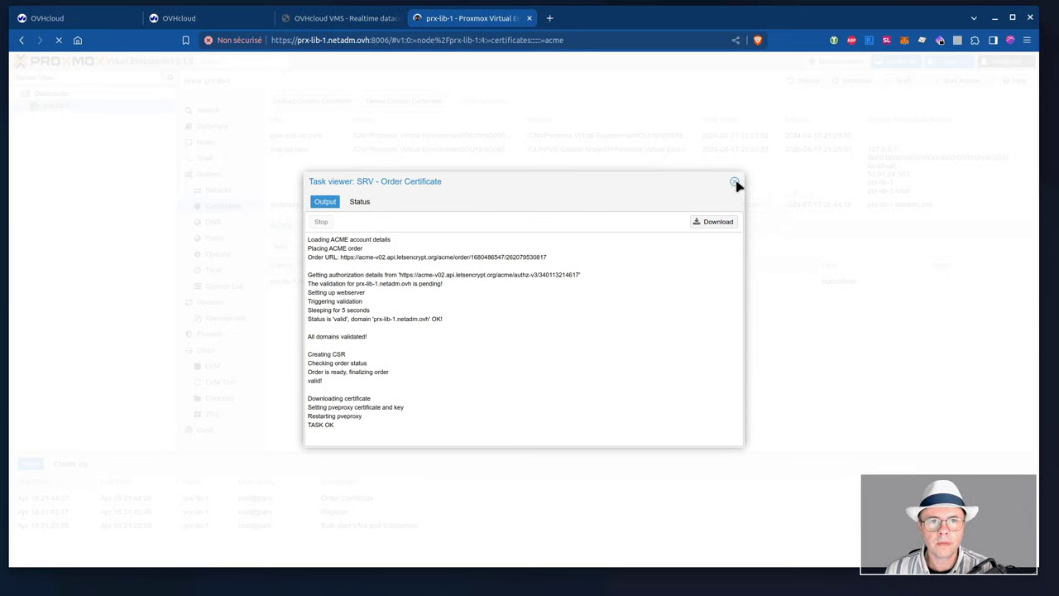
pyautogui.click(734, 184)
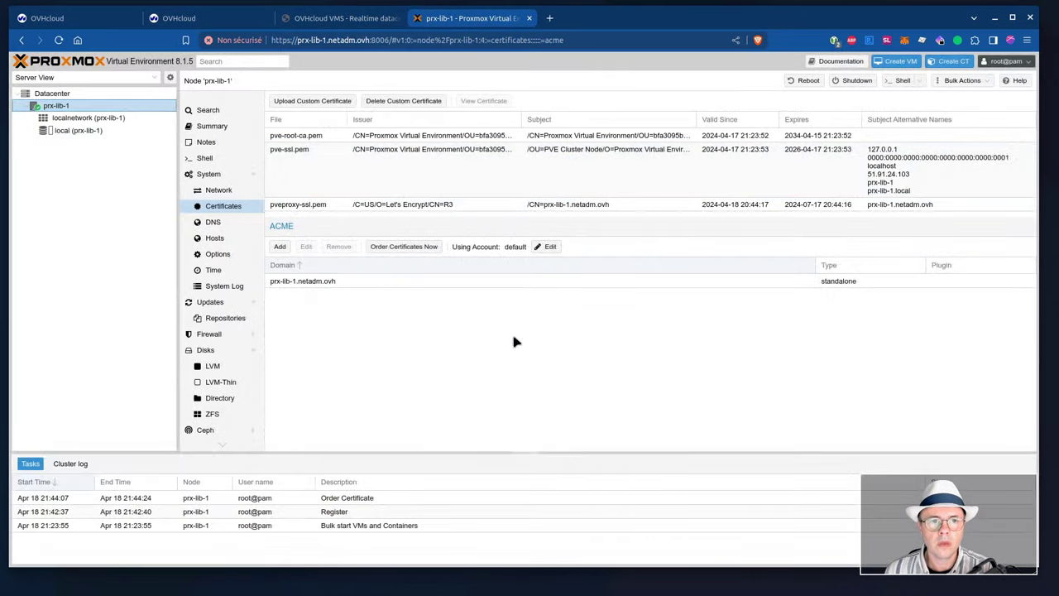
# Check the browser's connection security details for the Proxmox page and reload the page
pyautogui.click(238, 40)
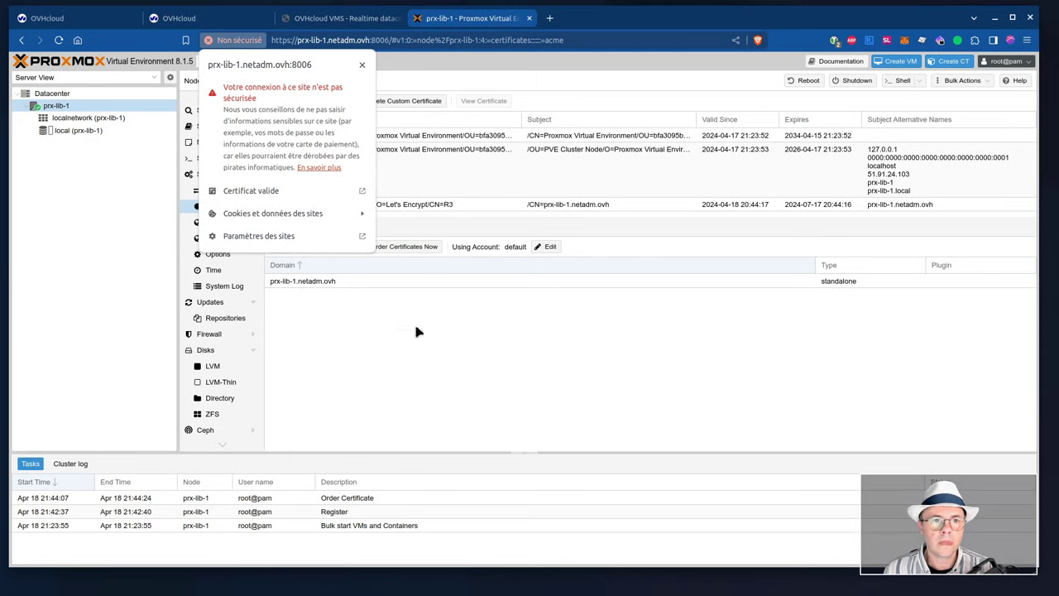
pyautogui.click(395, 352)
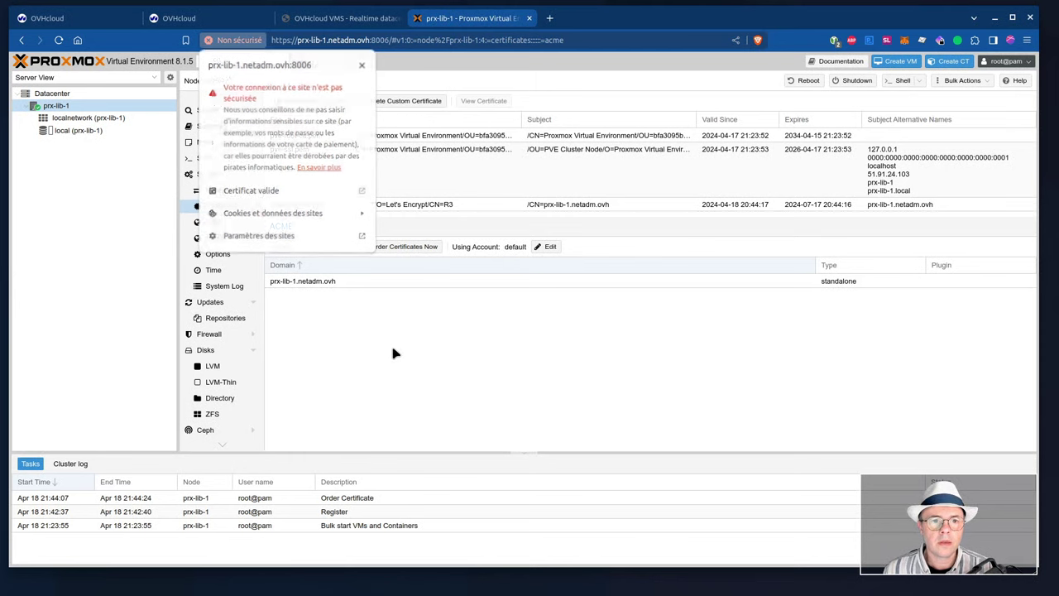
pyautogui.click(59, 42)
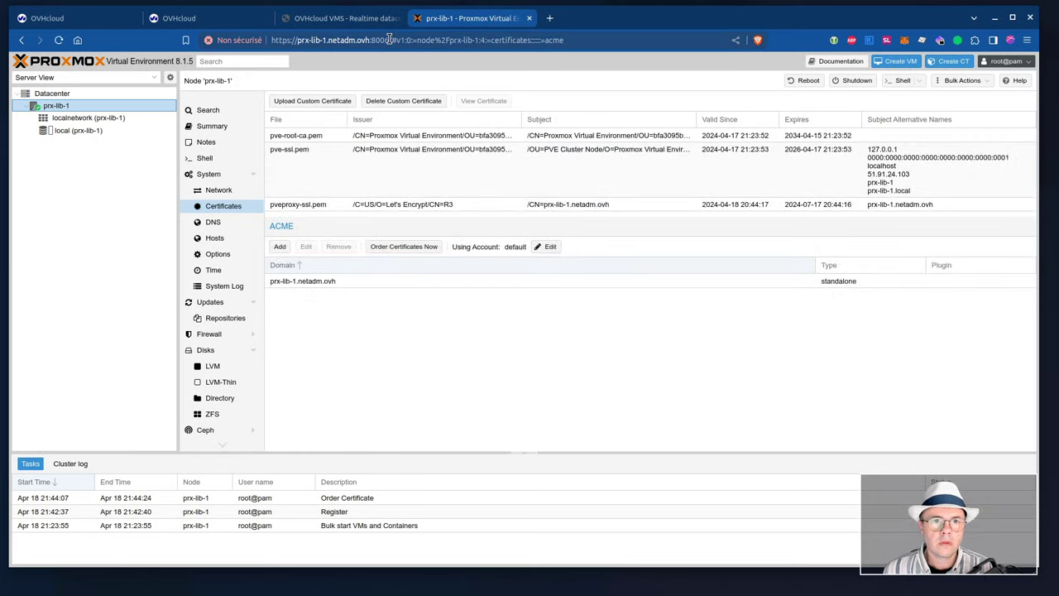
pyautogui.moveTo(389, 40); pyautogui.dragTo(256, 40)
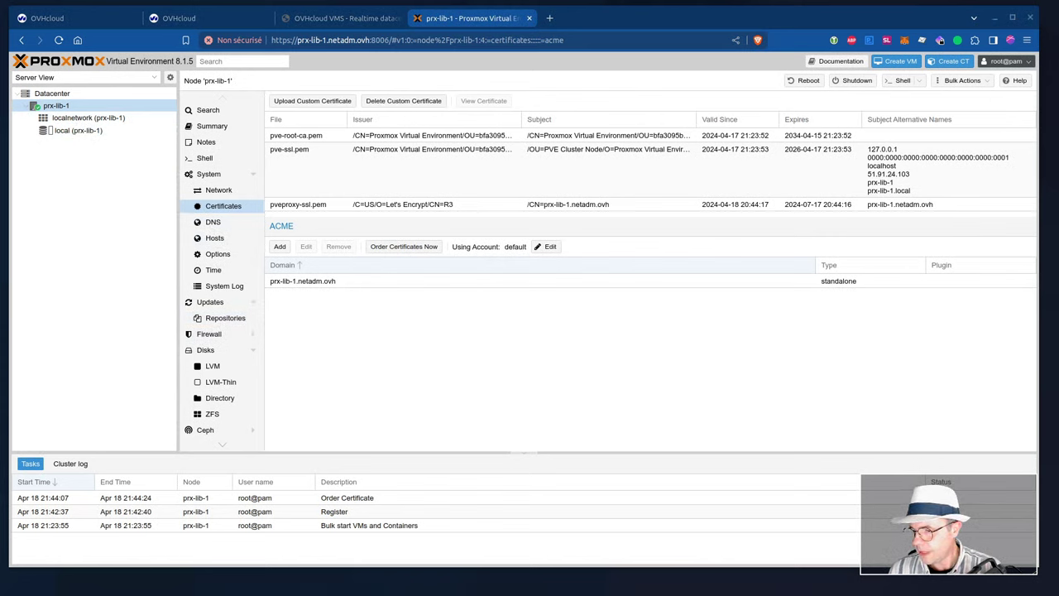
# Auto-fill the datacenter's WebAuthn settings with prx-lib-1.netadm.ovh as name and ID, and save them
pyautogui.click(57, 96)
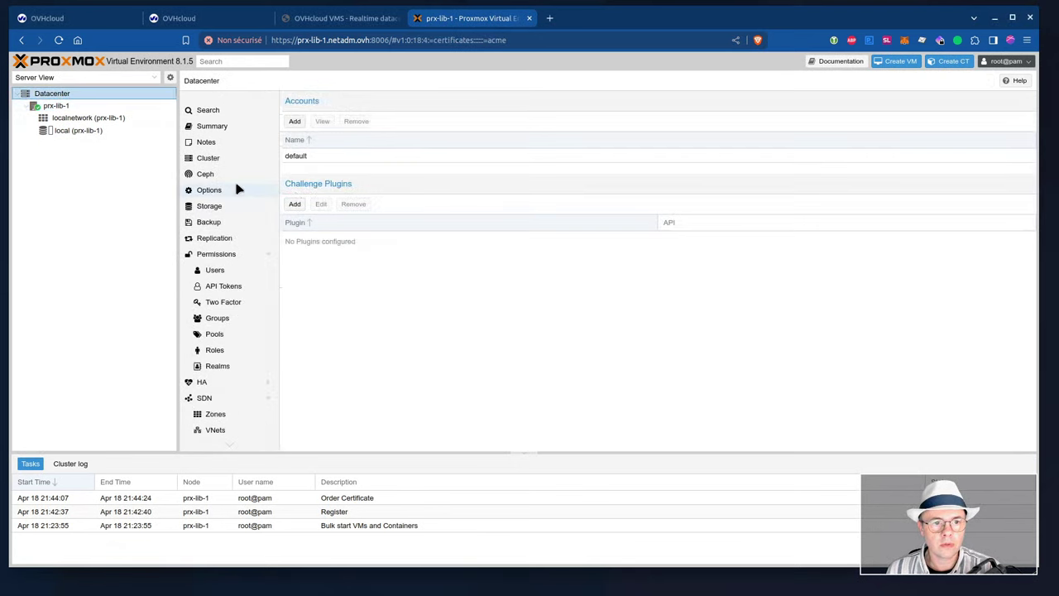
pyautogui.click(233, 191)
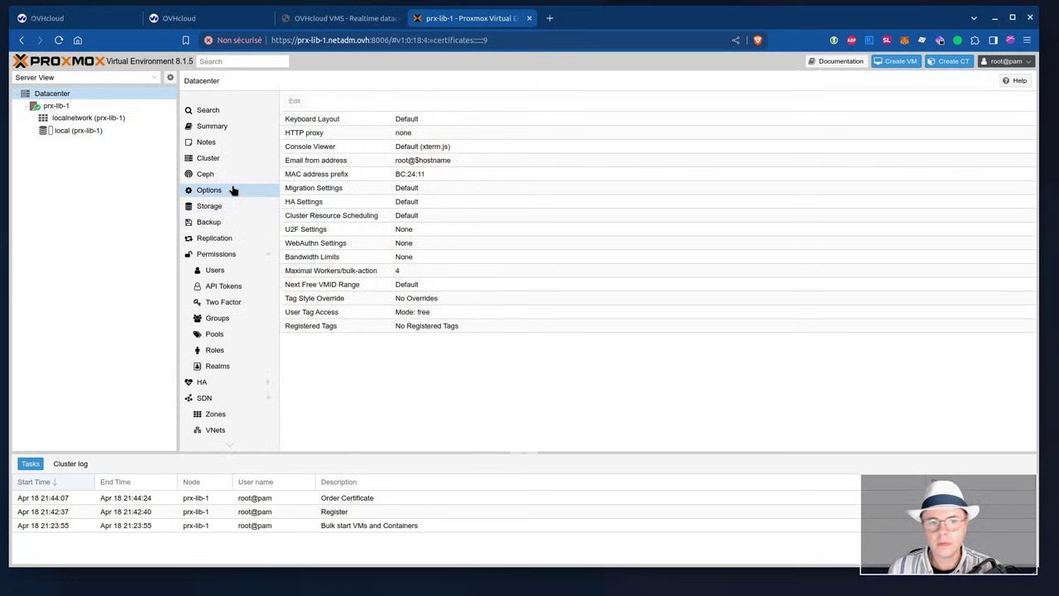
pyautogui.click(330, 243)
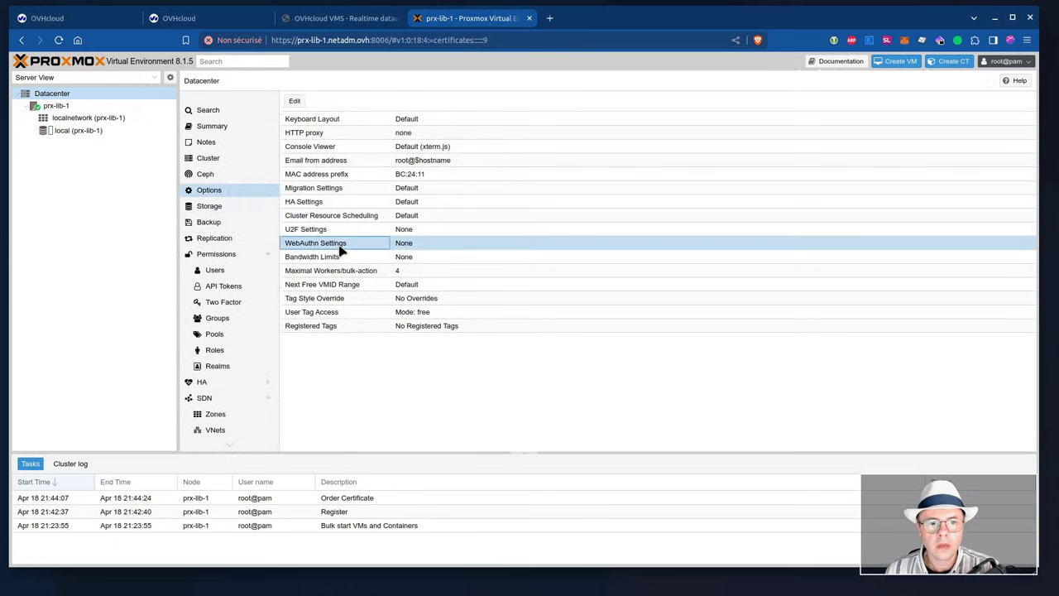
pyautogui.doubleClick(404, 247)
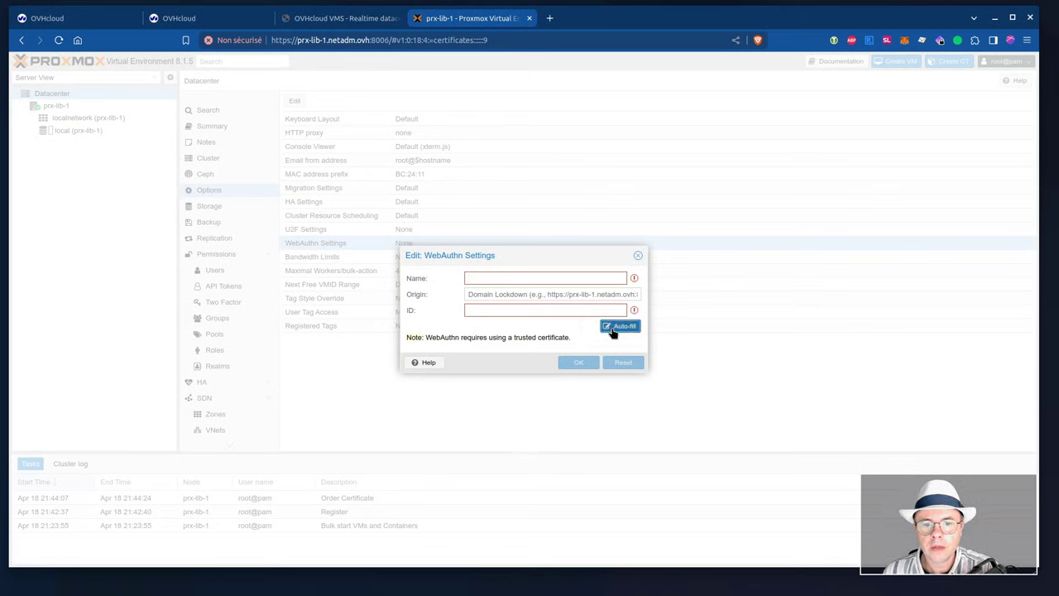
pyautogui.click(616, 328)
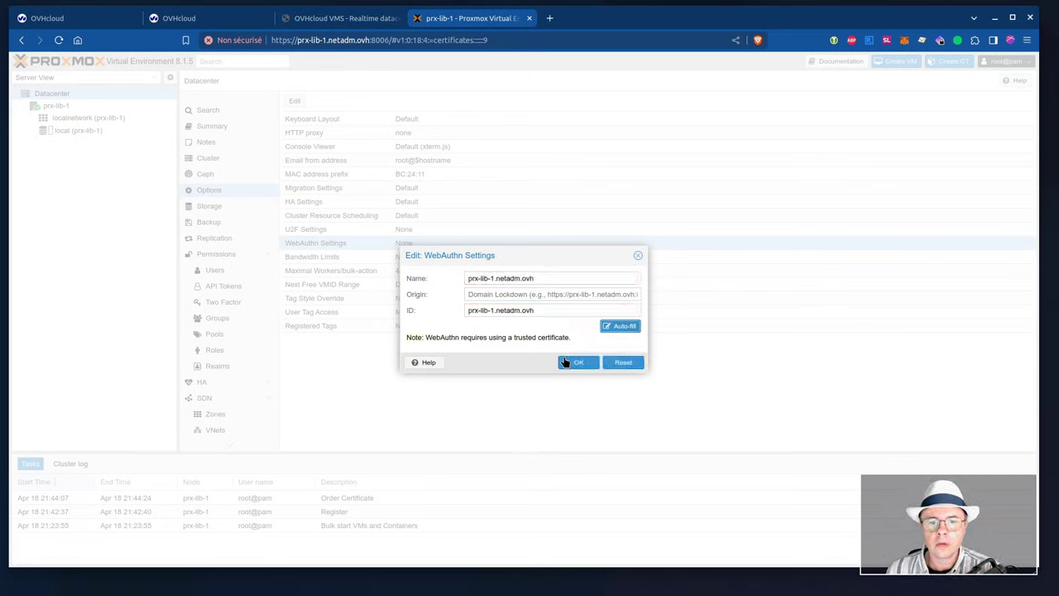
pyautogui.click(578, 364)
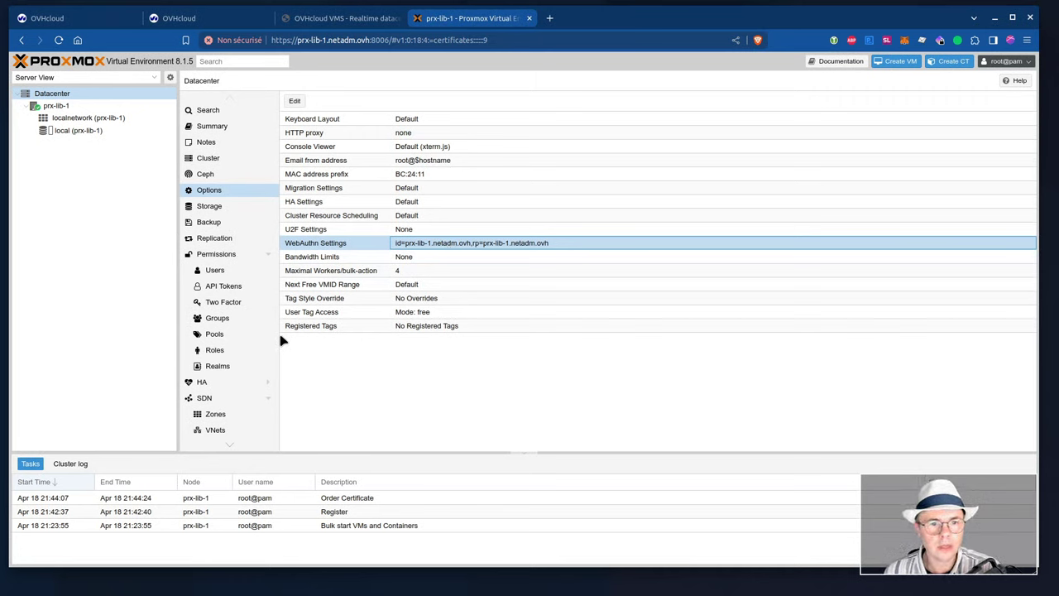
# Add the enabled user dmo in the Proxmox VE authentication server realm, entering and confirming the account password
pyautogui.click(228, 272)
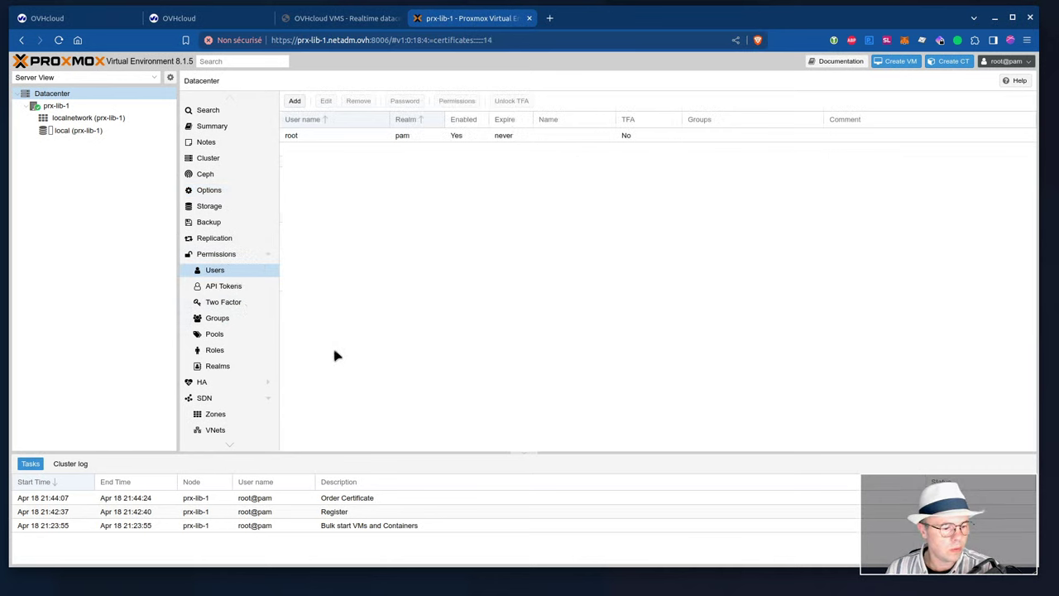
pyautogui.click(295, 104)
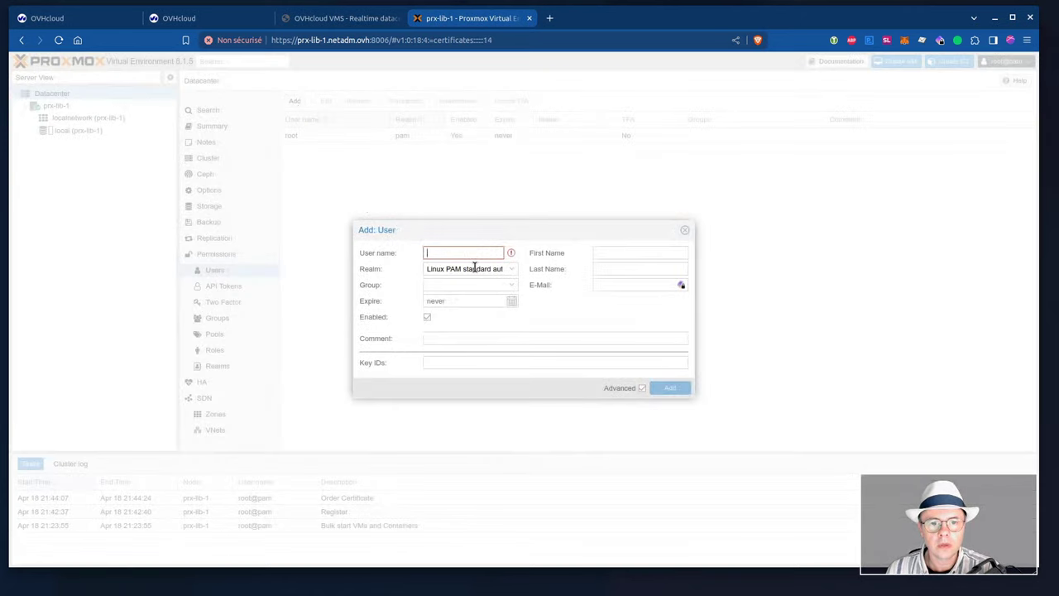
pyautogui.write('dmo')
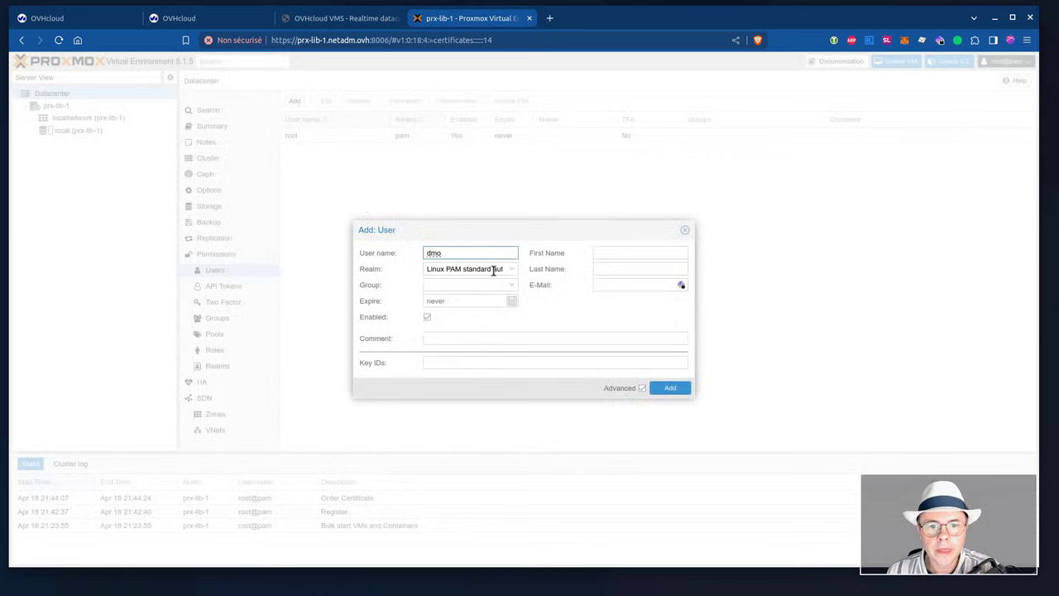
pyautogui.click(497, 269)
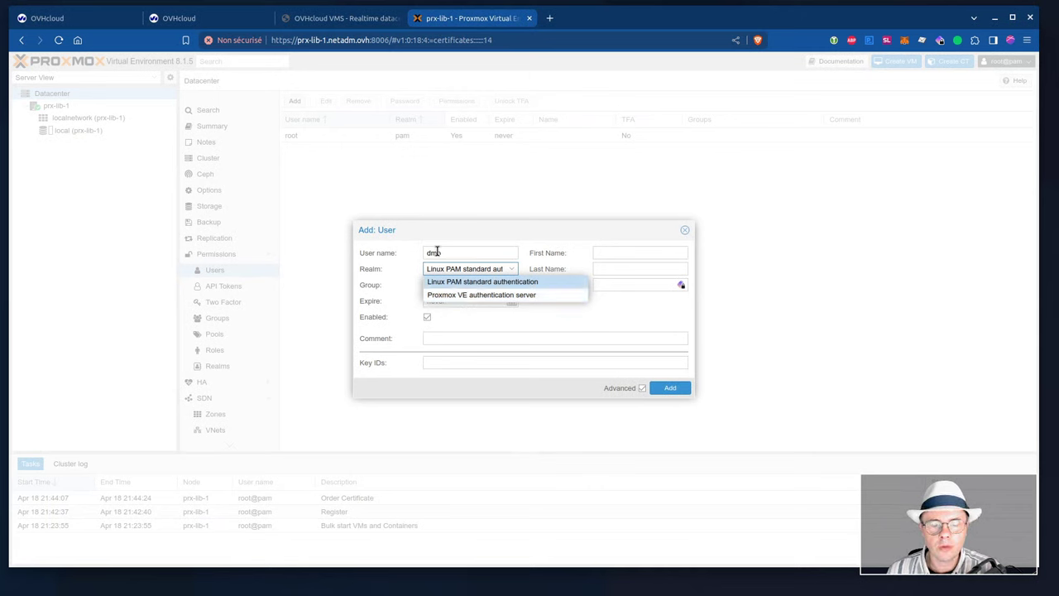
pyautogui.click(447, 294)
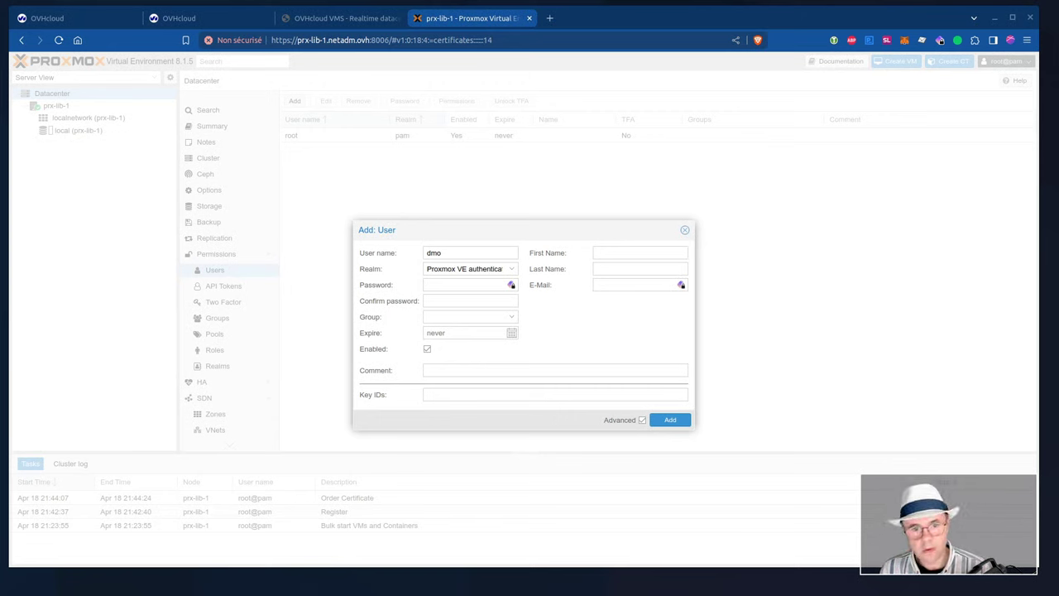
pyautogui.click(443, 286)
pyautogui.write('•••')
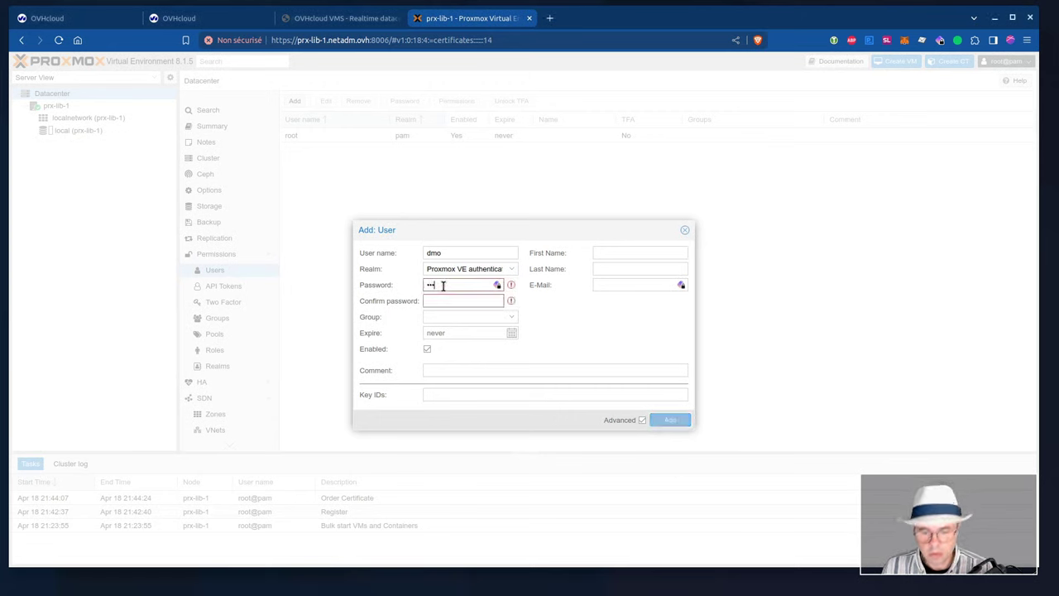
pyautogui.hotkey('ctrl', 'v')
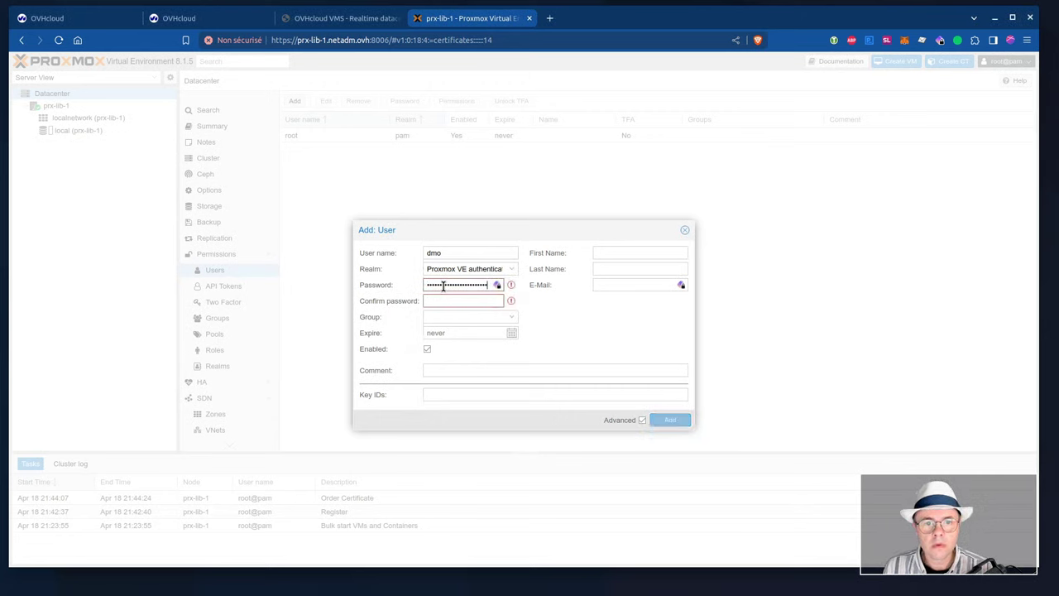
pyautogui.click(455, 303)
pyautogui.hotkey('ctrl', 'v')
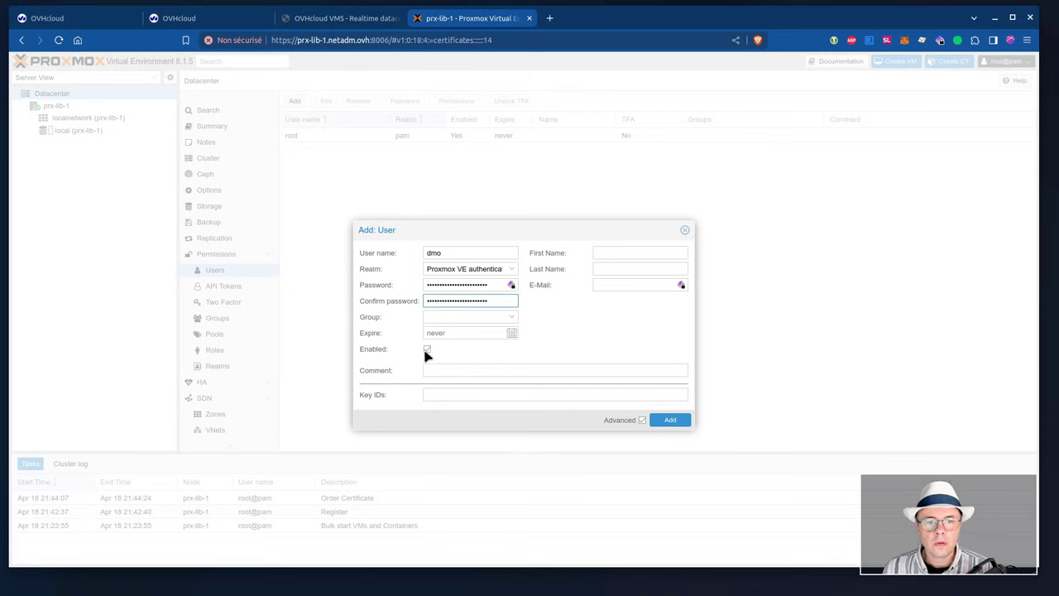
pyautogui.click(553, 357)
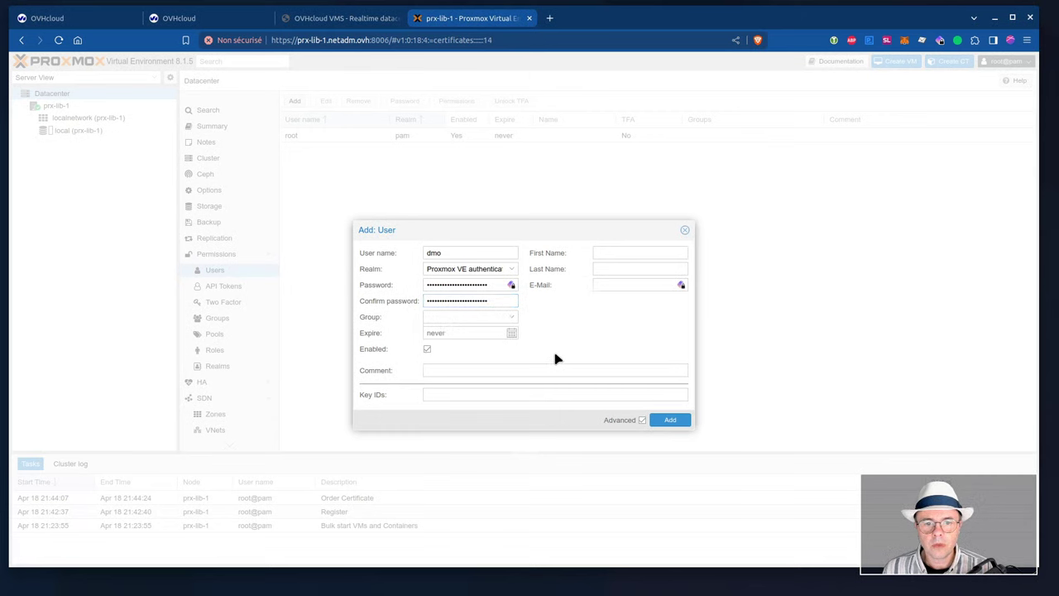
pyautogui.click(669, 421)
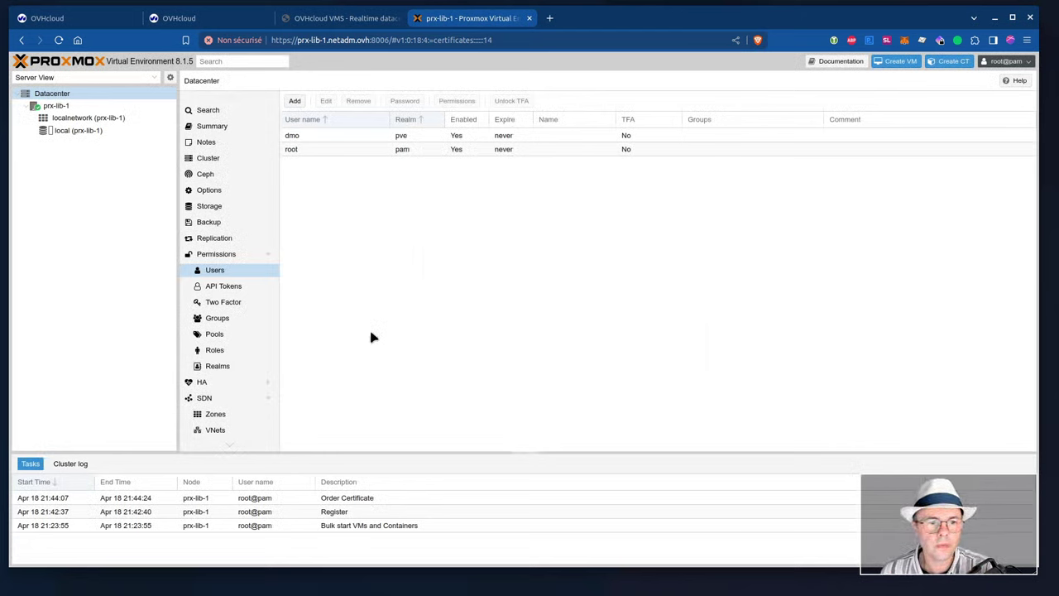
# Log in as dmo in a private browser window with the saved account password, and dismiss the subscription notice
pyautogui.click(223, 302)
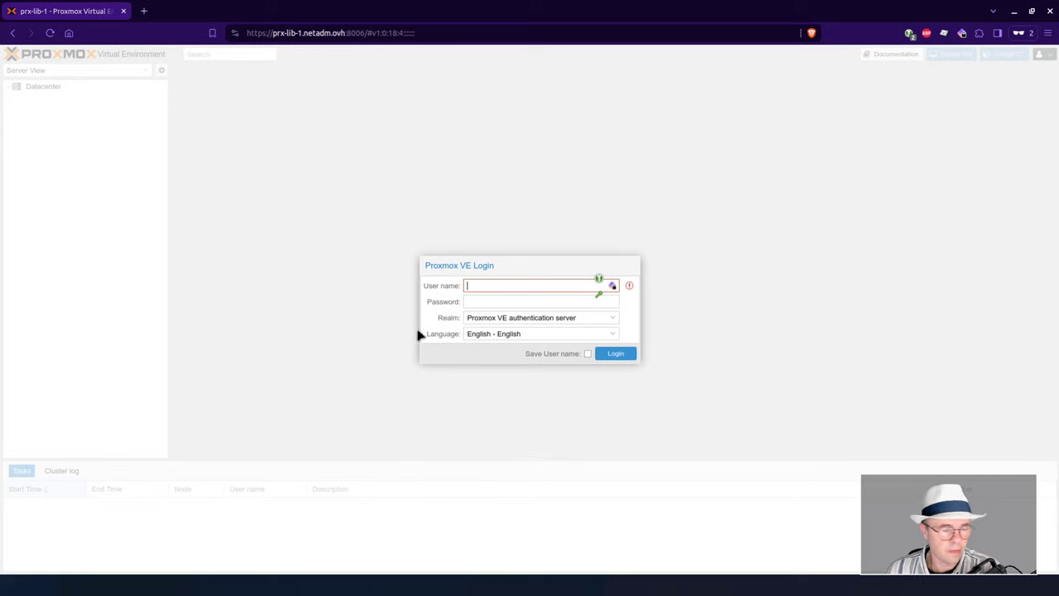
pyautogui.click(600, 285)
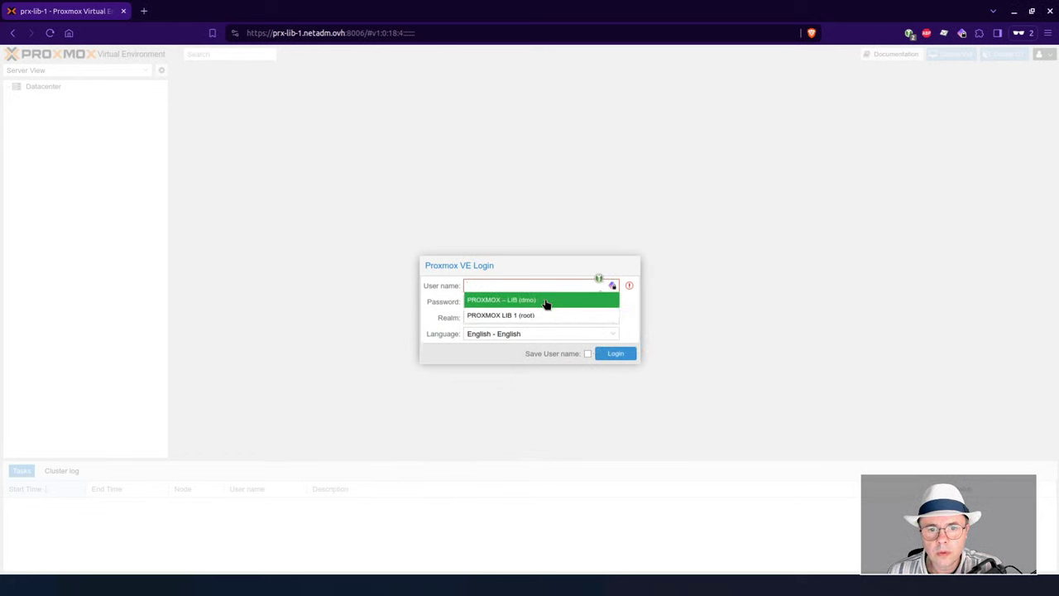
pyautogui.click(545, 300)
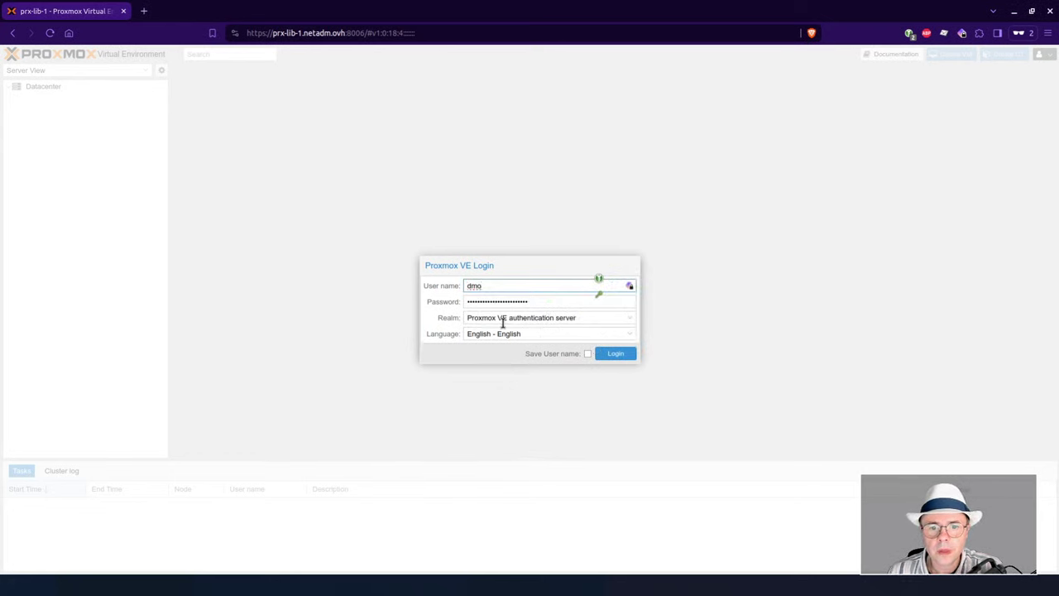
pyautogui.click(604, 356)
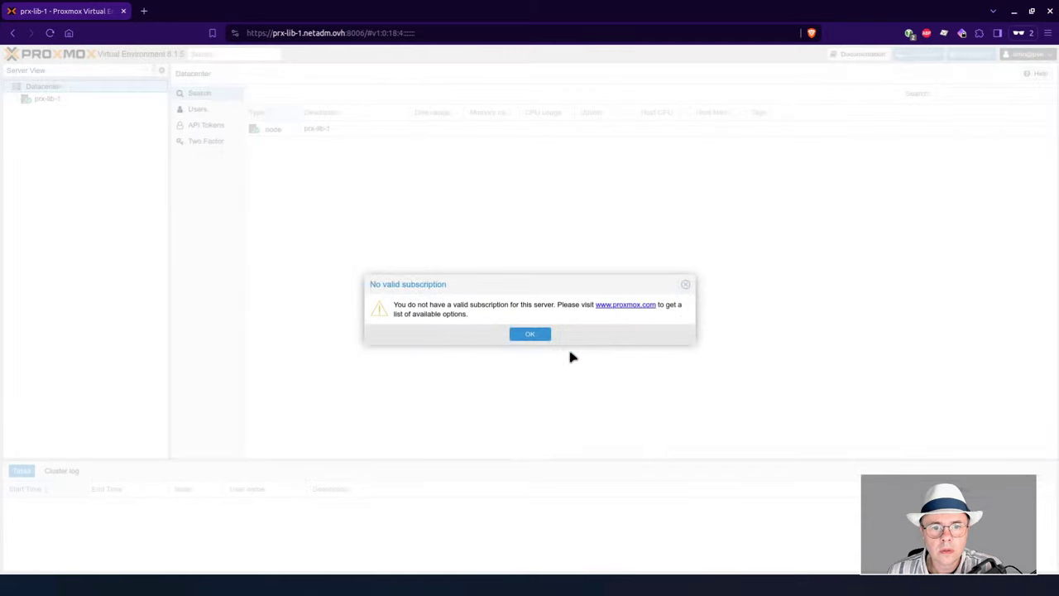
pyautogui.click(530, 334)
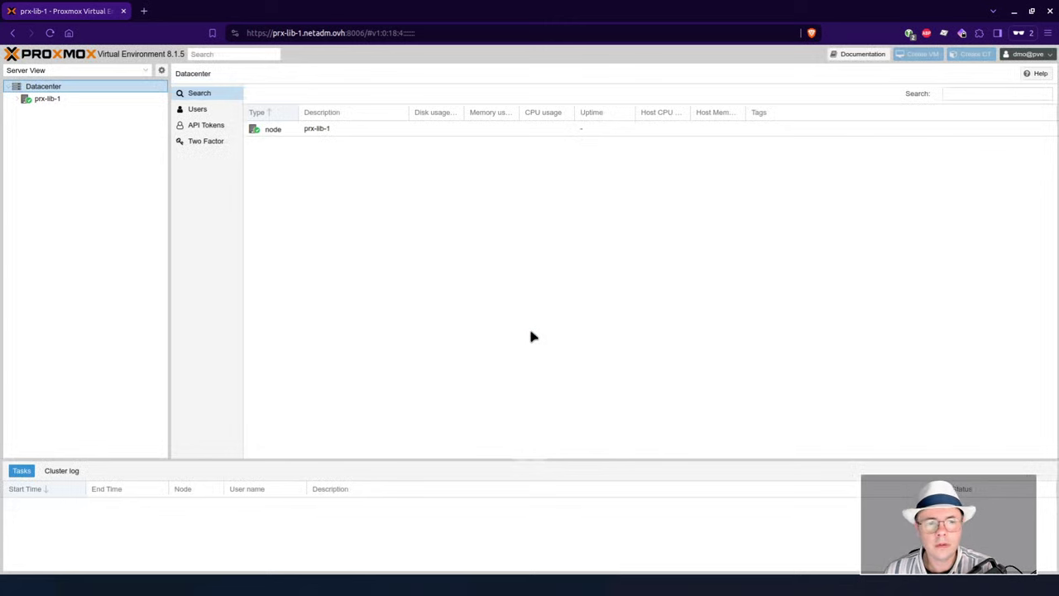
# Add two-factor recovery keys for the user dmo@pve, verifying with the saved dmo account password
pyautogui.click(209, 145)
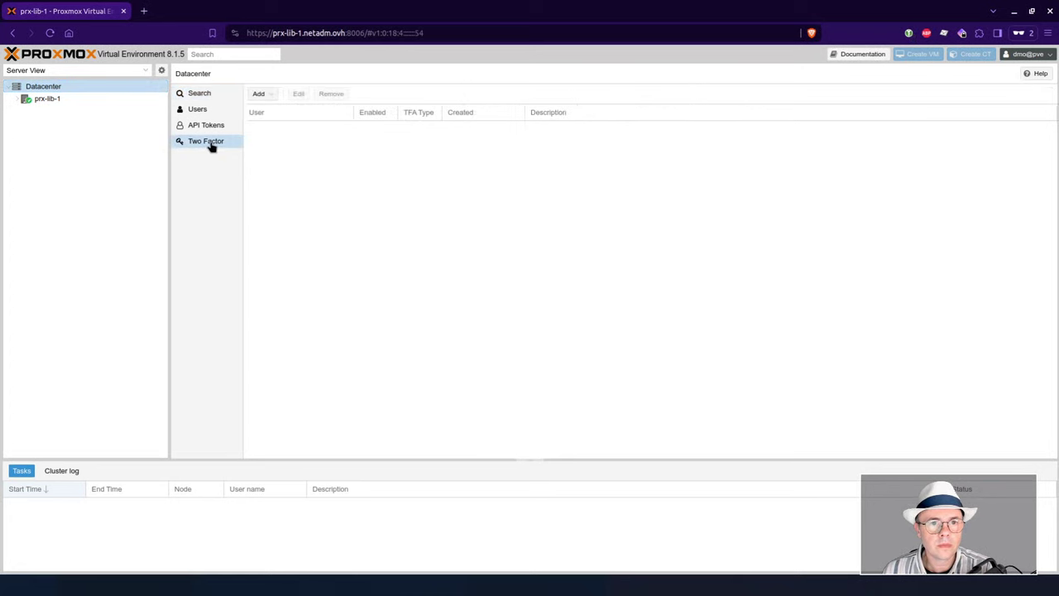
pyautogui.click(260, 95)
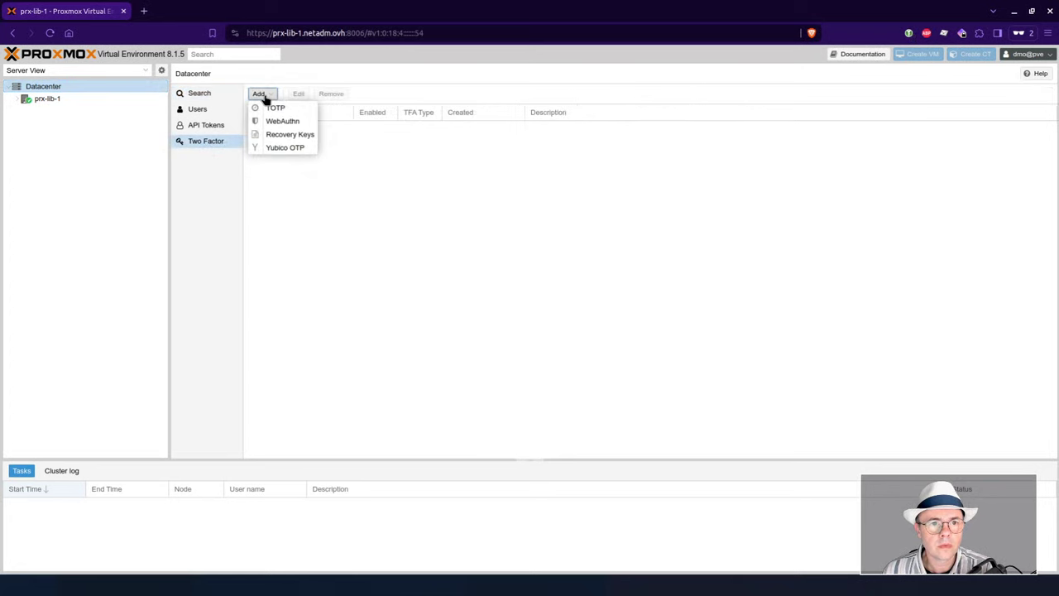
pyautogui.click(285, 135)
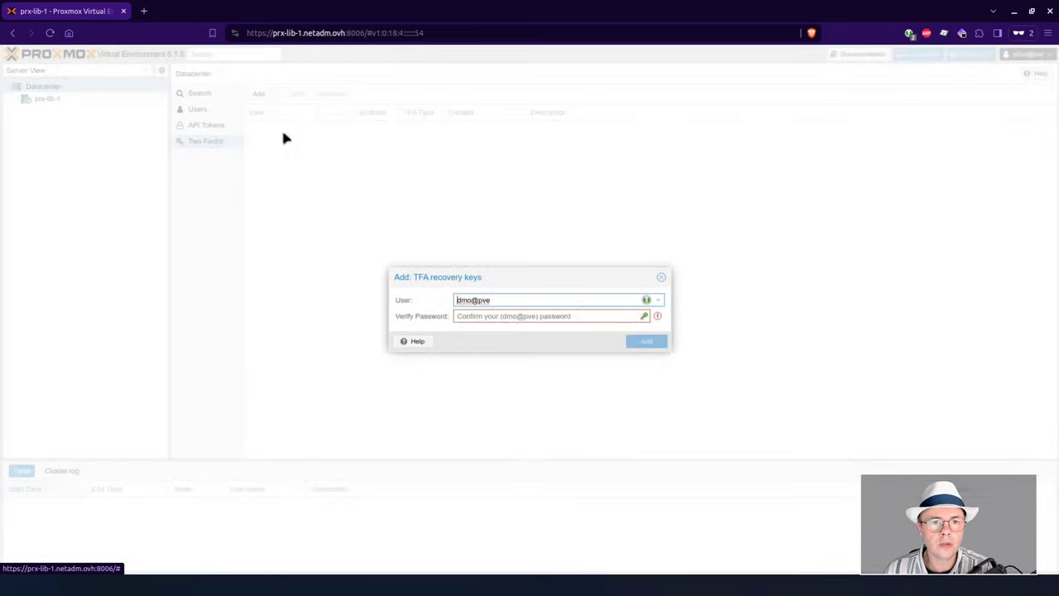
pyautogui.click(520, 315)
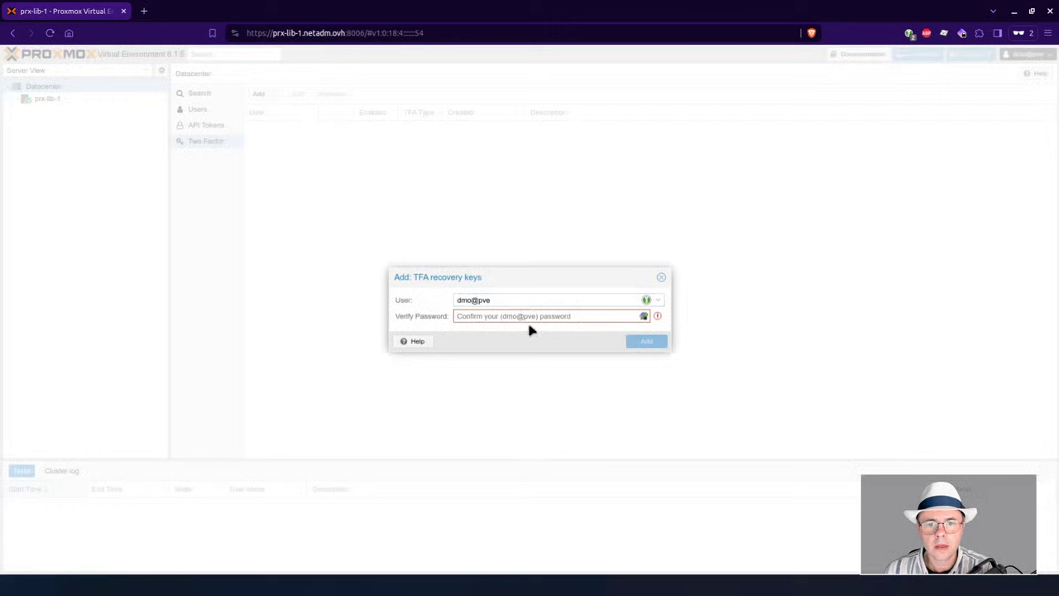
pyautogui.click(576, 297)
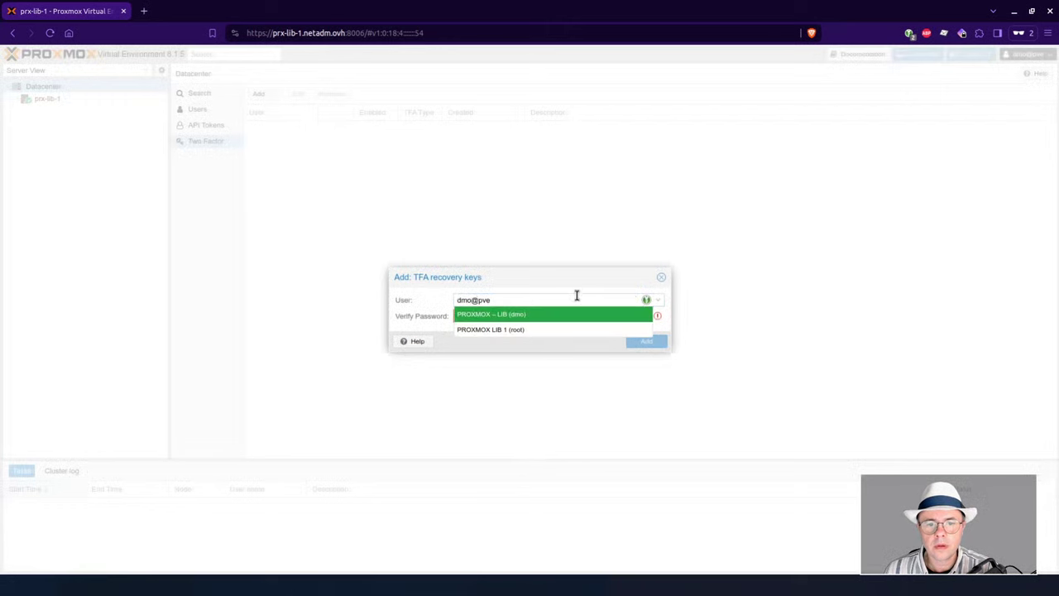
pyautogui.click(539, 330)
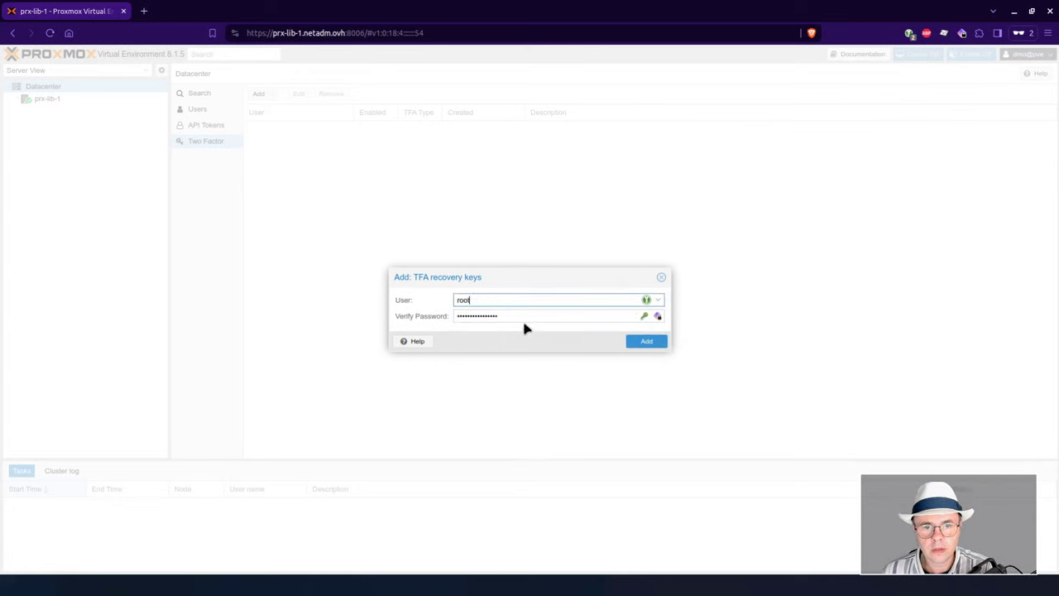
pyautogui.click(646, 301)
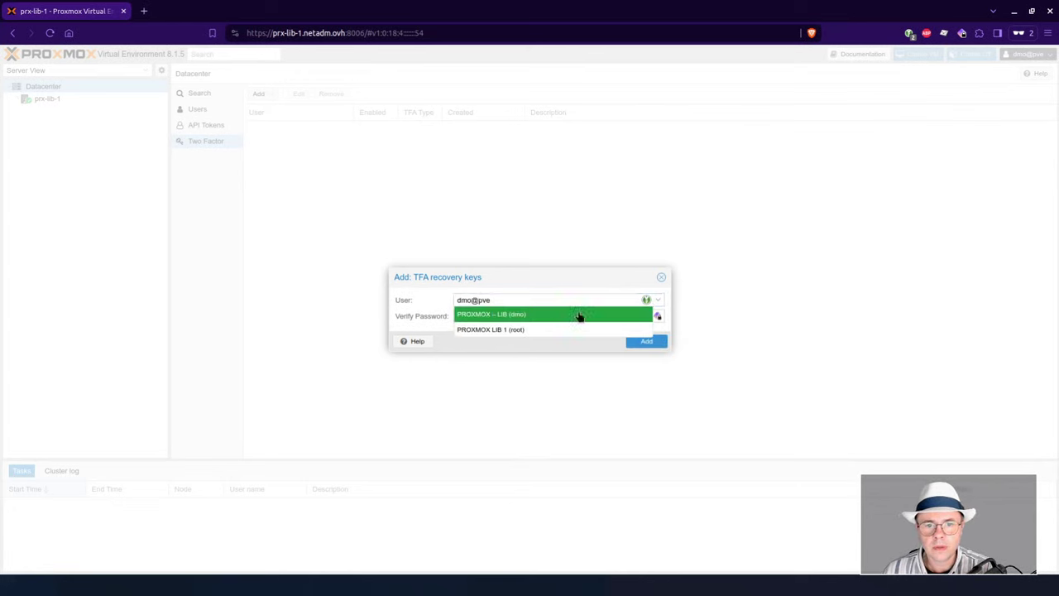
pyautogui.click(538, 315)
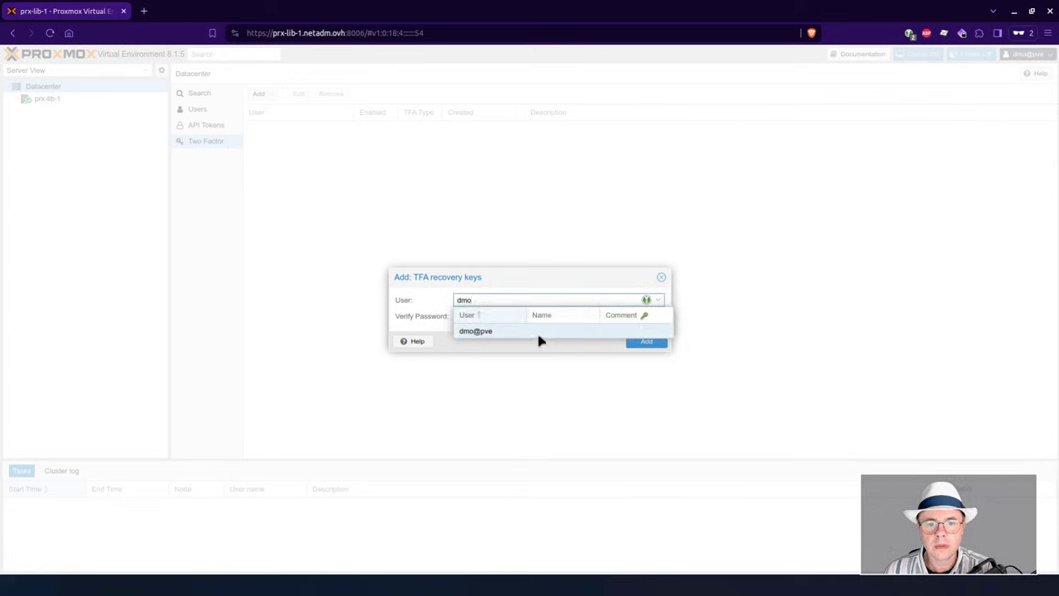
pyautogui.click(539, 333)
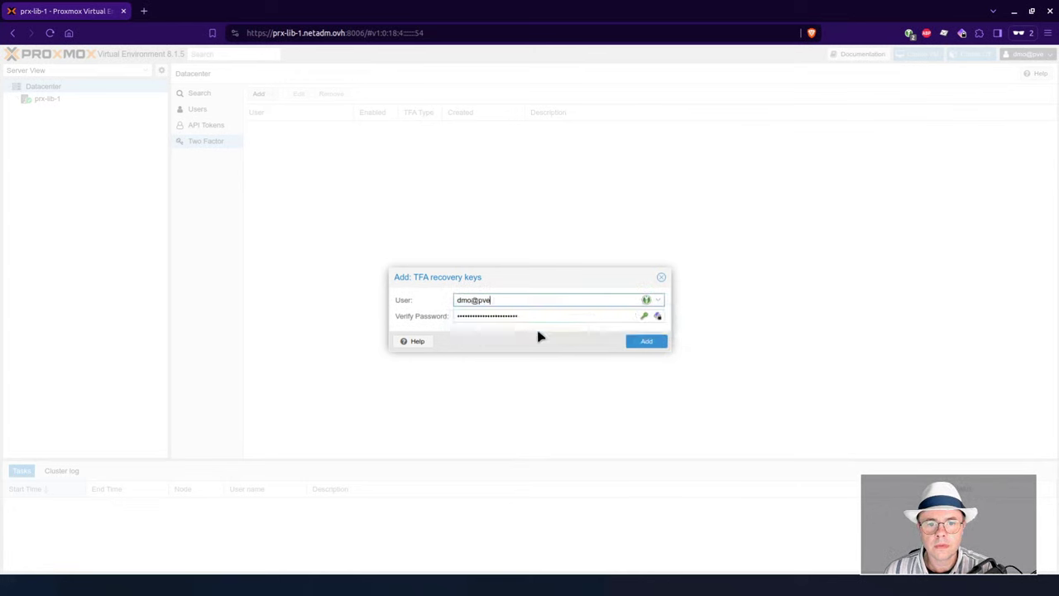
pyautogui.click(639, 345)
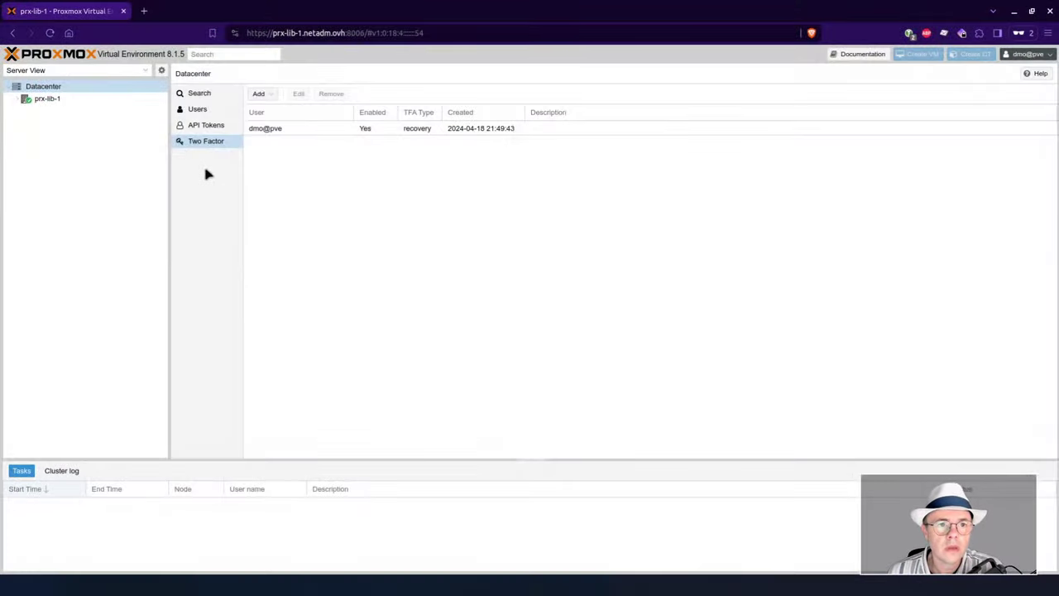
# Register a WebAuthn login token for dmo@pve described as Yubikey NFC 5, verifying with the saved account password and bypassing Proton Pass
pyautogui.click(266, 96)
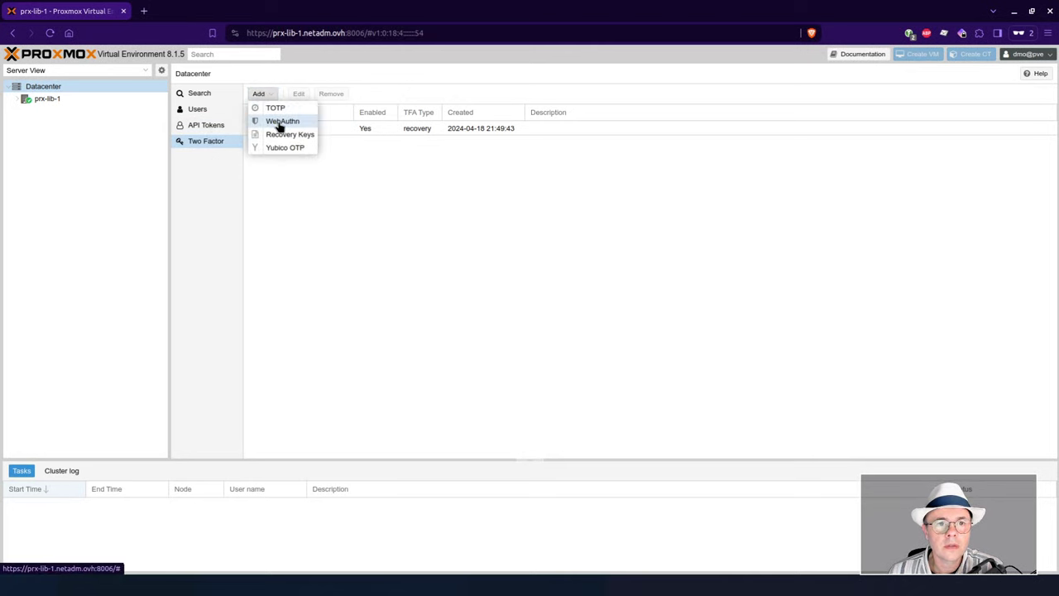
pyautogui.click(282, 121)
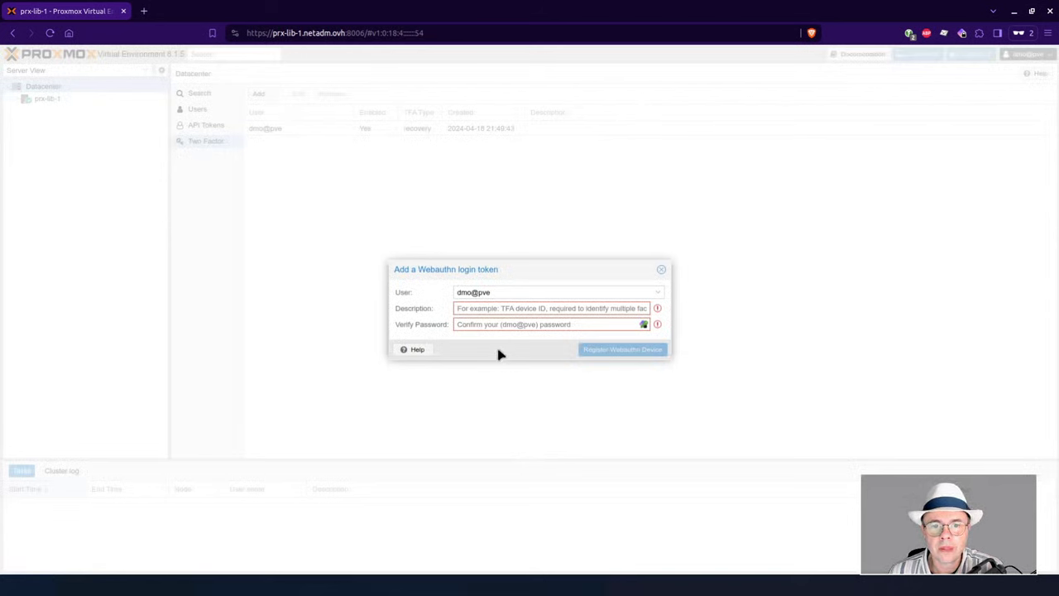
pyautogui.click(494, 308)
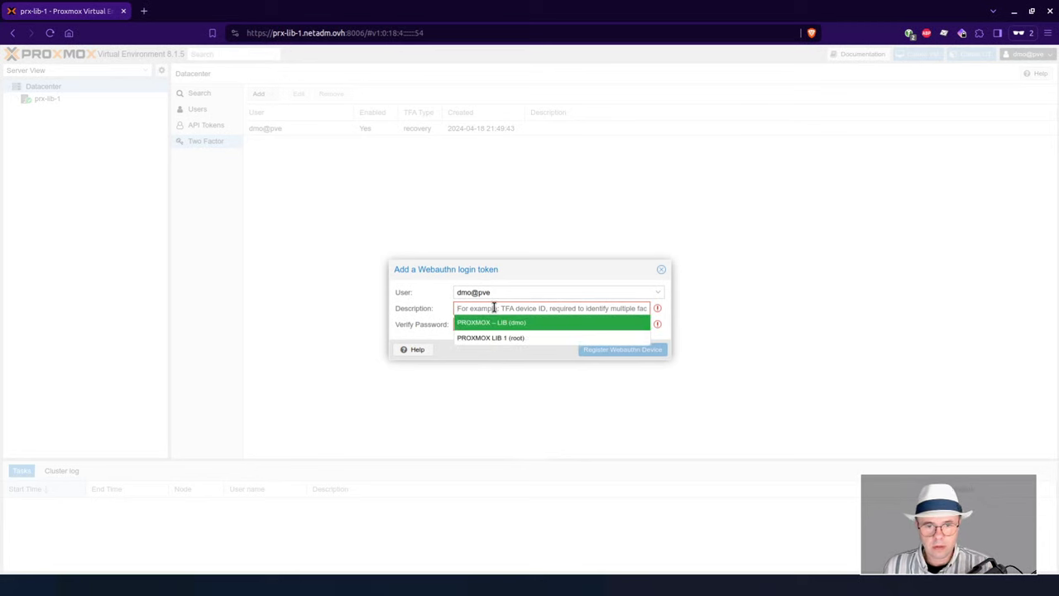
pyautogui.write('Yubikey NFC 5')
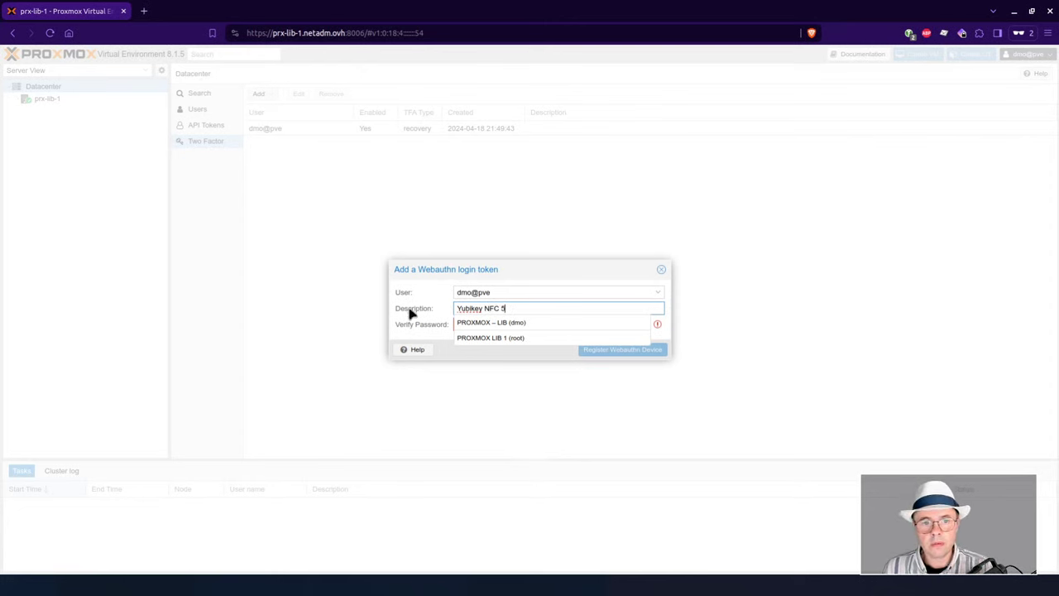
pyautogui.doubleClick(476, 308)
pyautogui.tripleClick(477, 307)
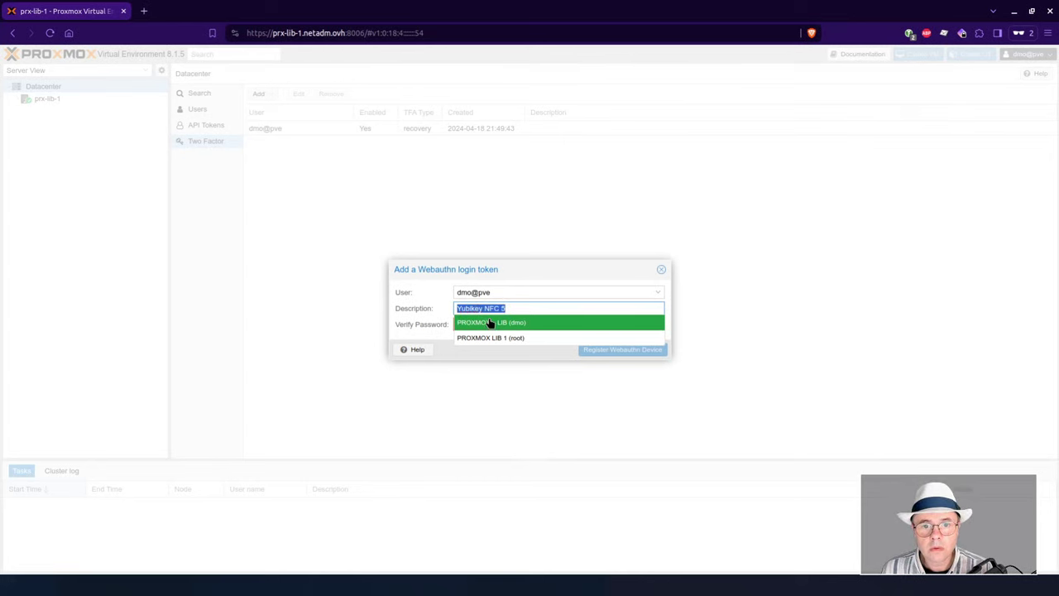
pyautogui.click(488, 321)
pyautogui.doubleClick(488, 307)
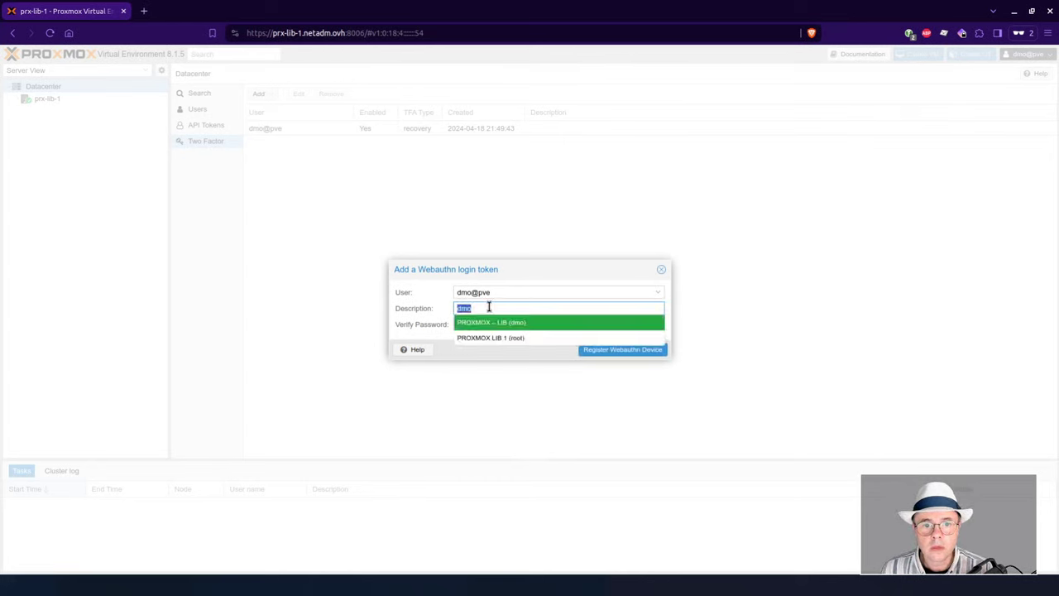
pyautogui.hotkey('ctrl', 'z')
pyautogui.click(418, 321)
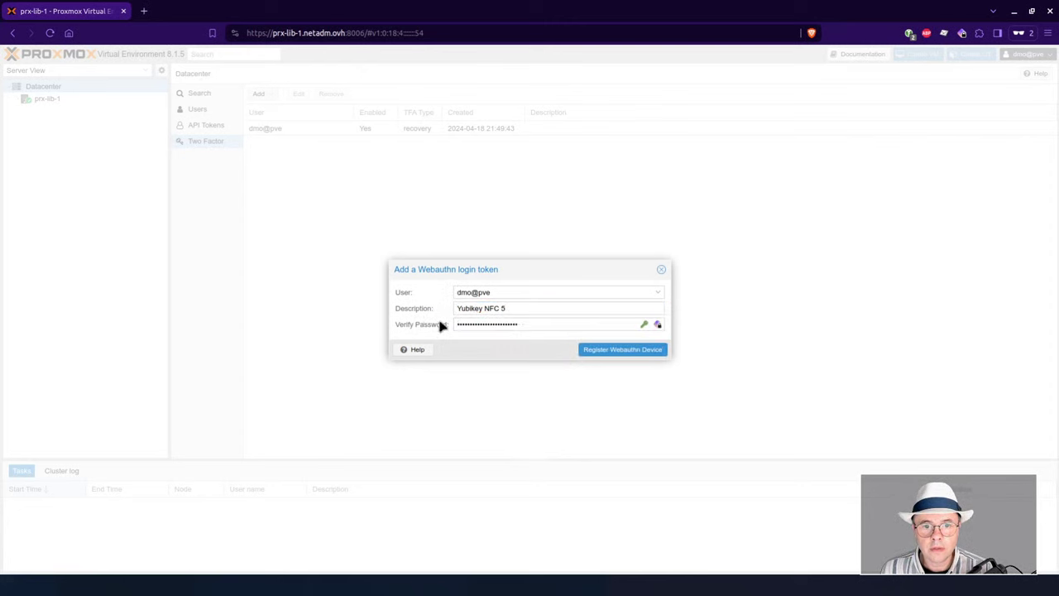
pyautogui.click(594, 352)
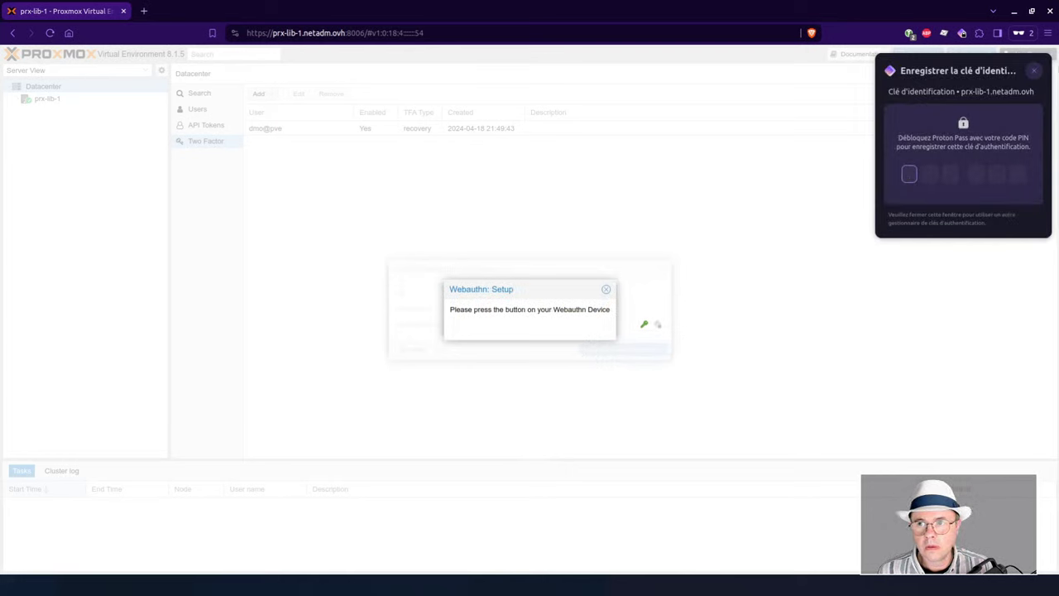
pyautogui.click(1032, 73)
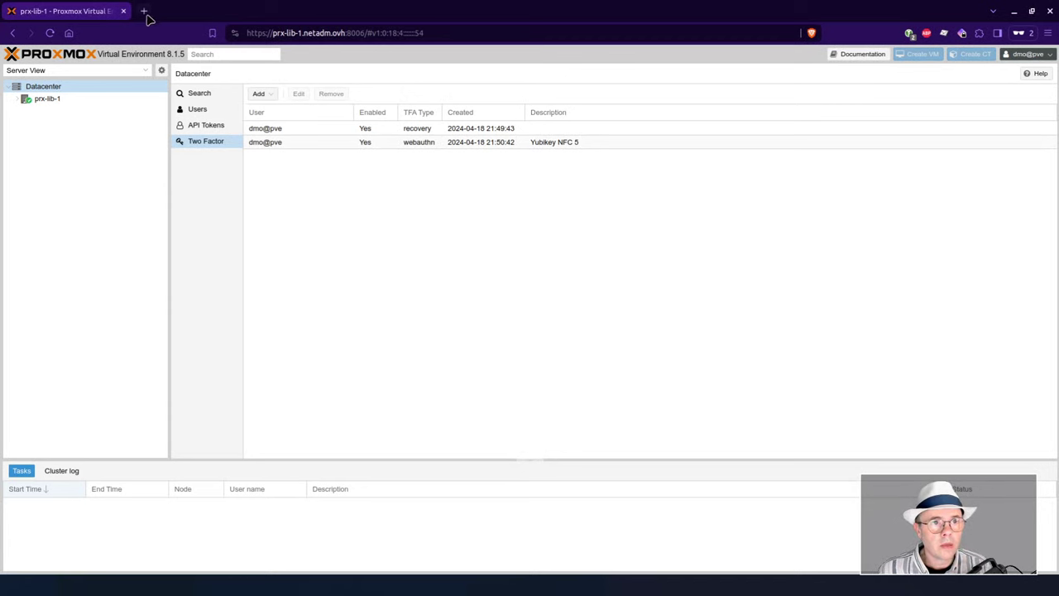
# Open the yubico.com website in a new private tab to look at the YubiKey maker's home page
pyautogui.hotkey('ctrl', 't')
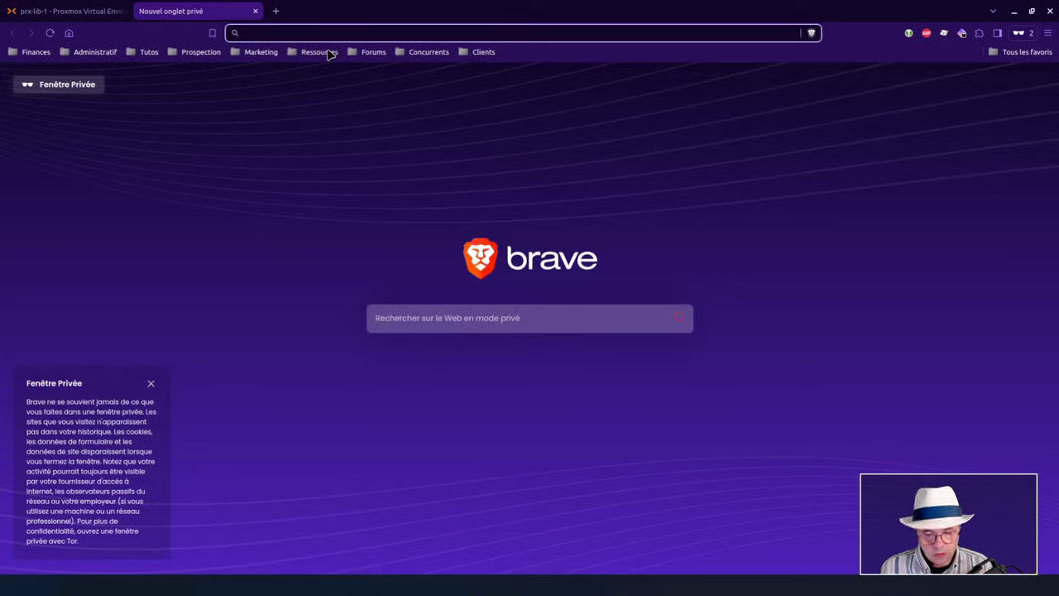
pyautogui.write('yu')
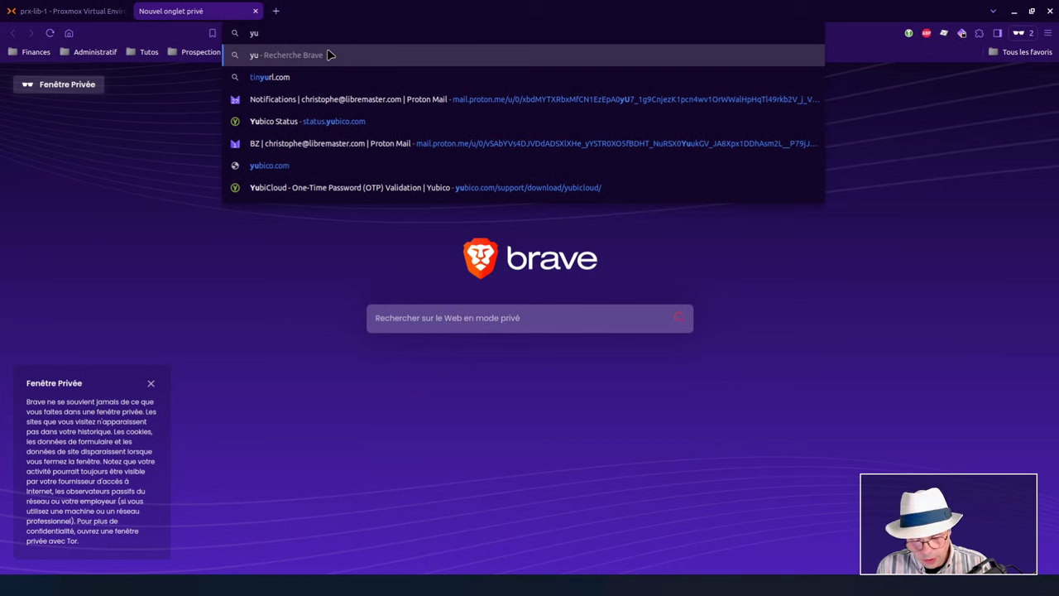
pyautogui.press('Down')
pyautogui.press('Down')
pyautogui.press('Down')
pyautogui.press('Down')
pyautogui.press('Down')
pyautogui.press('Return')
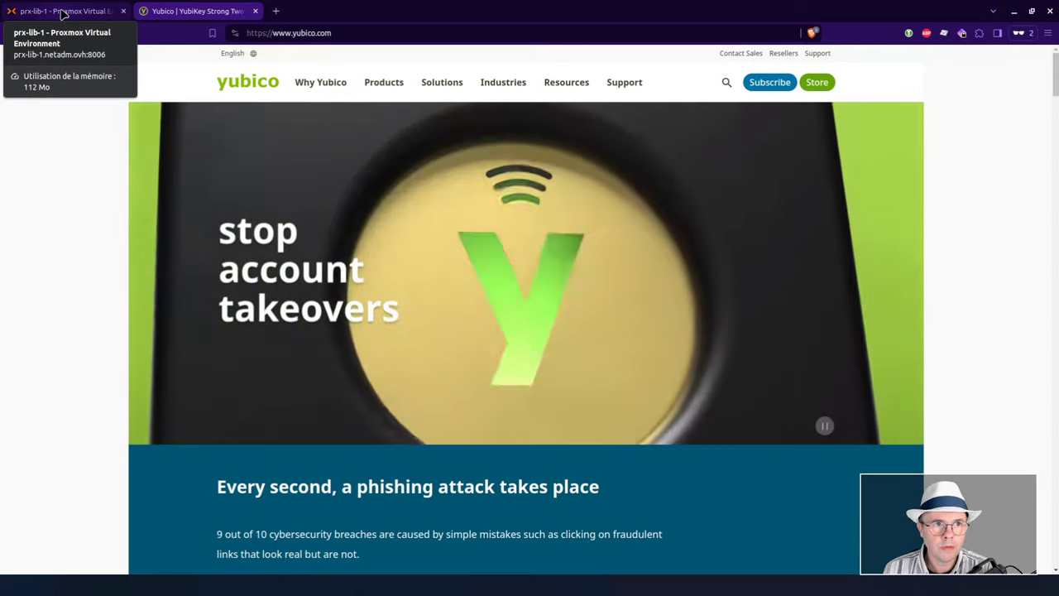
# Return to the Proxmox page and check the dmo user's TFA status in the datacenter's user list
pyautogui.click(62, 11)
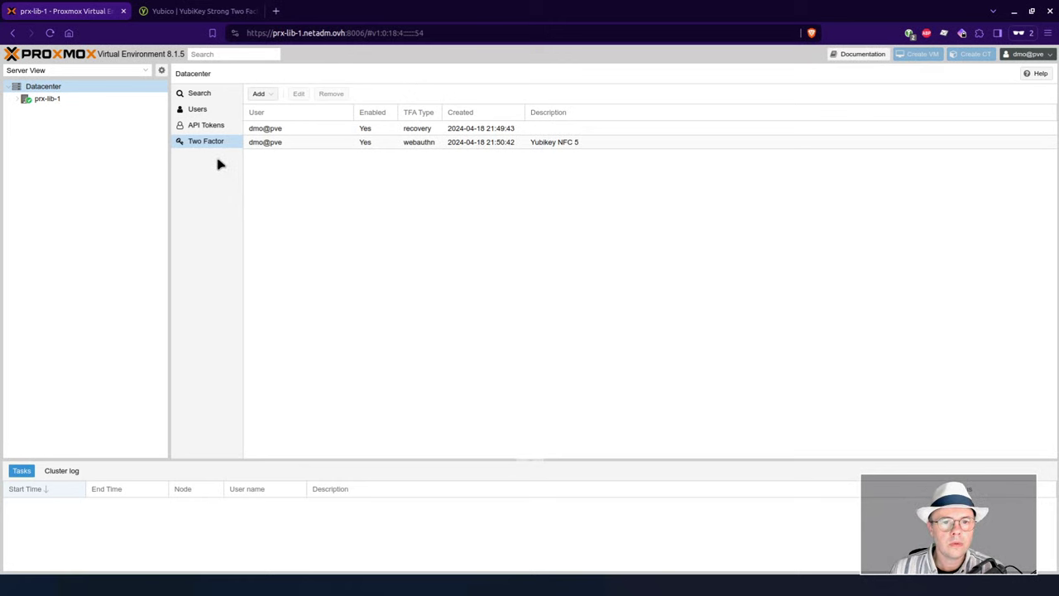
pyautogui.click(199, 109)
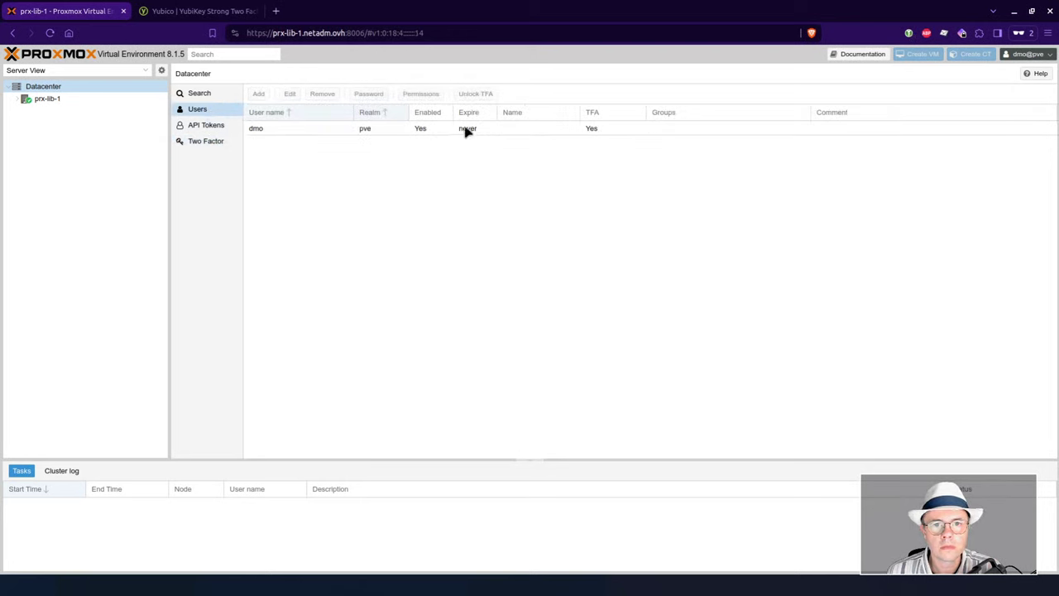
pyautogui.click(298, 131)
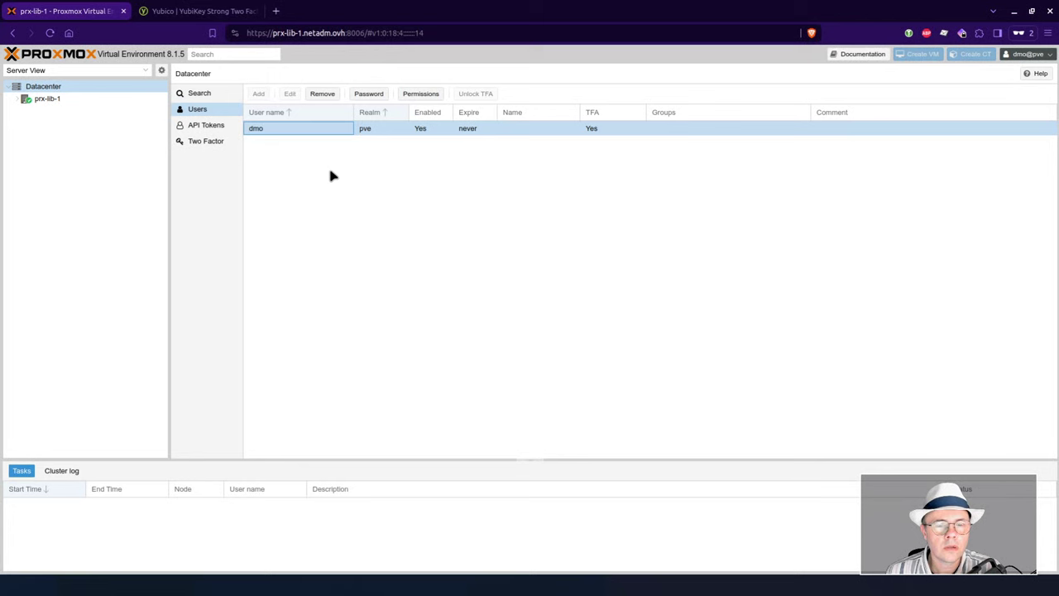
# Log out and log back in as dmo with the saved account password and the WebAuthn security key, dismissing the subscription notice
pyautogui.click(1029, 55)
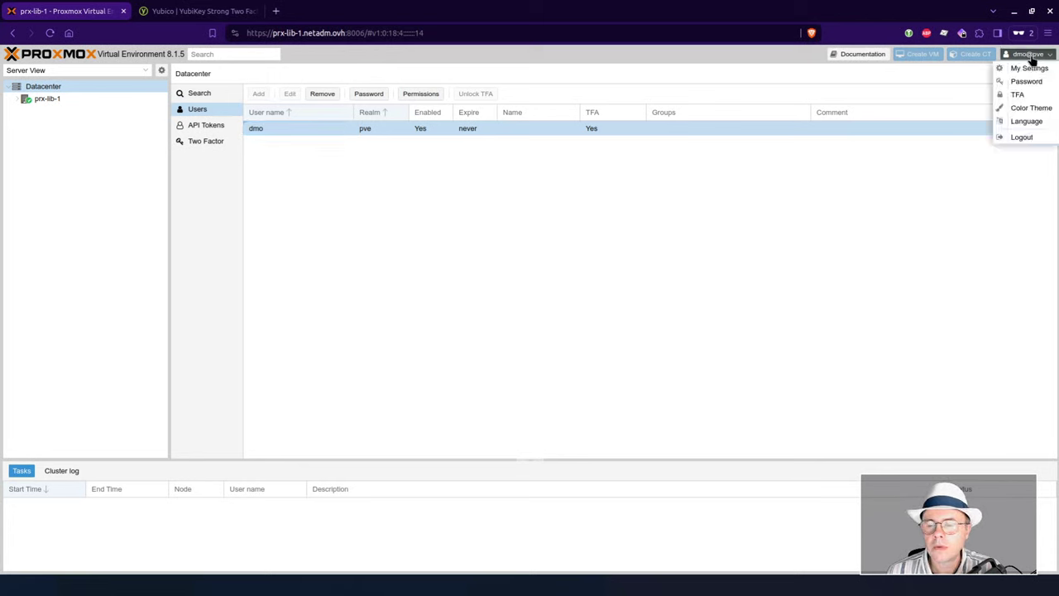
pyautogui.click(1023, 137)
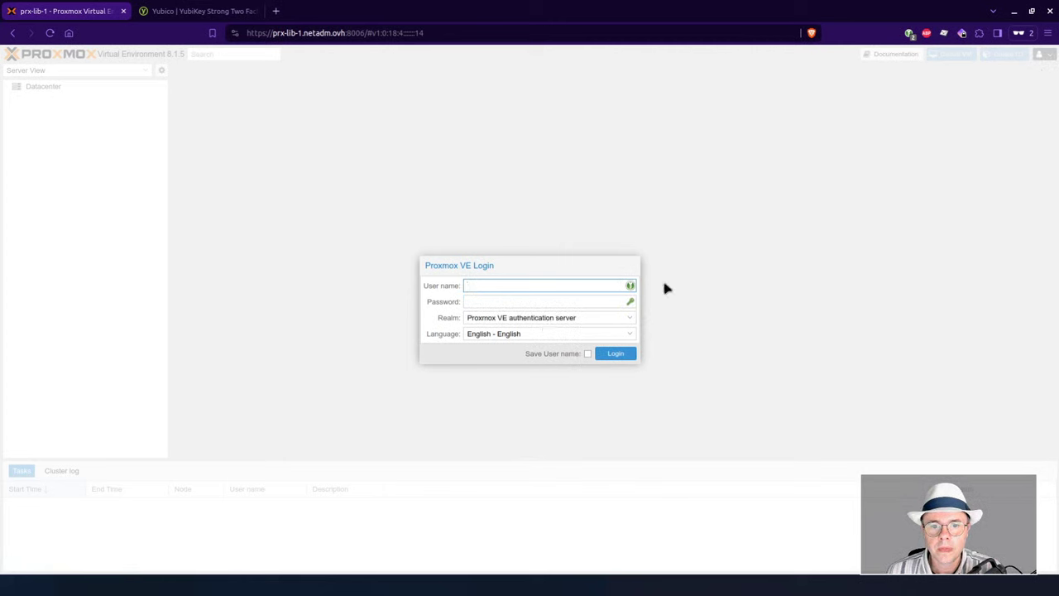
pyautogui.click(631, 286)
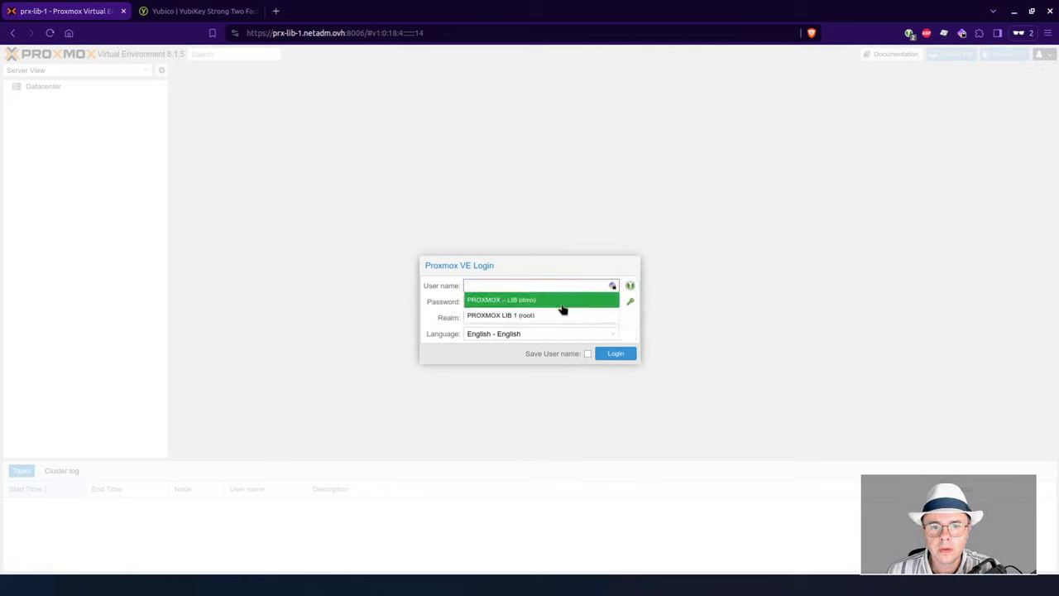
pyautogui.click(560, 300)
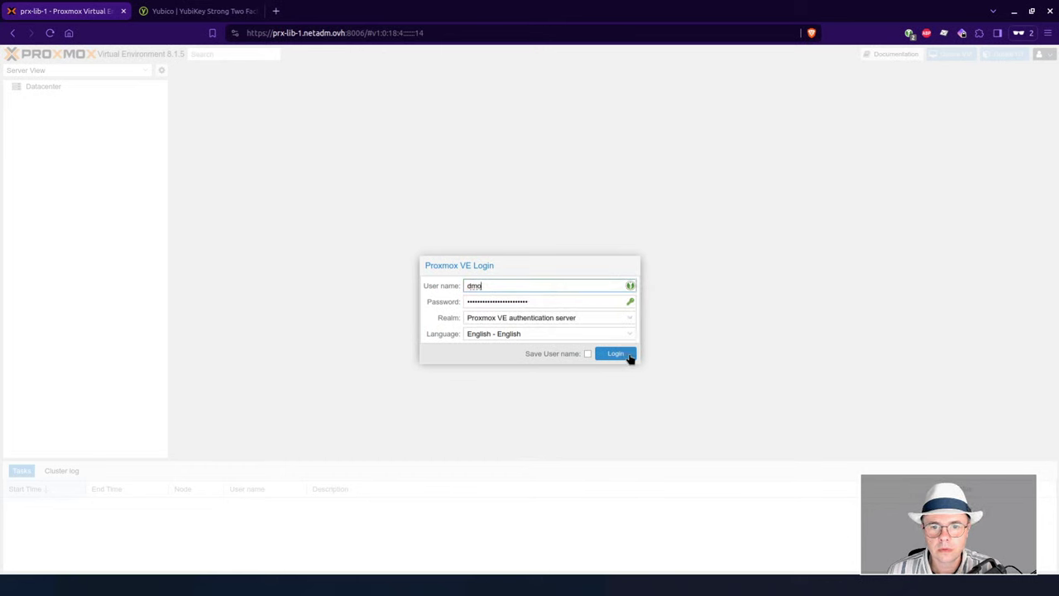
pyautogui.click(615, 354)
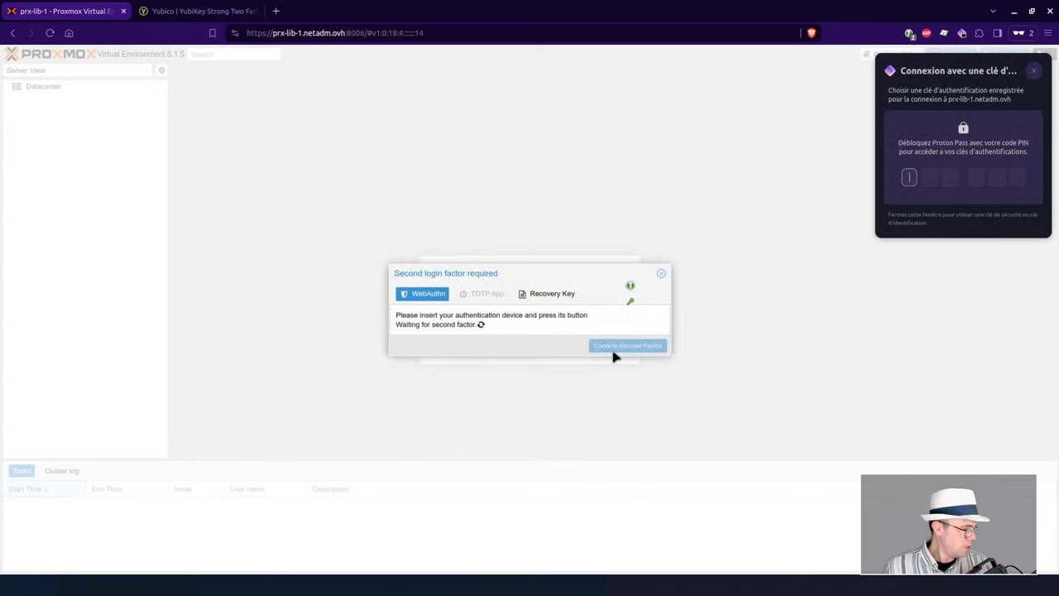
pyautogui.click(1034, 71)
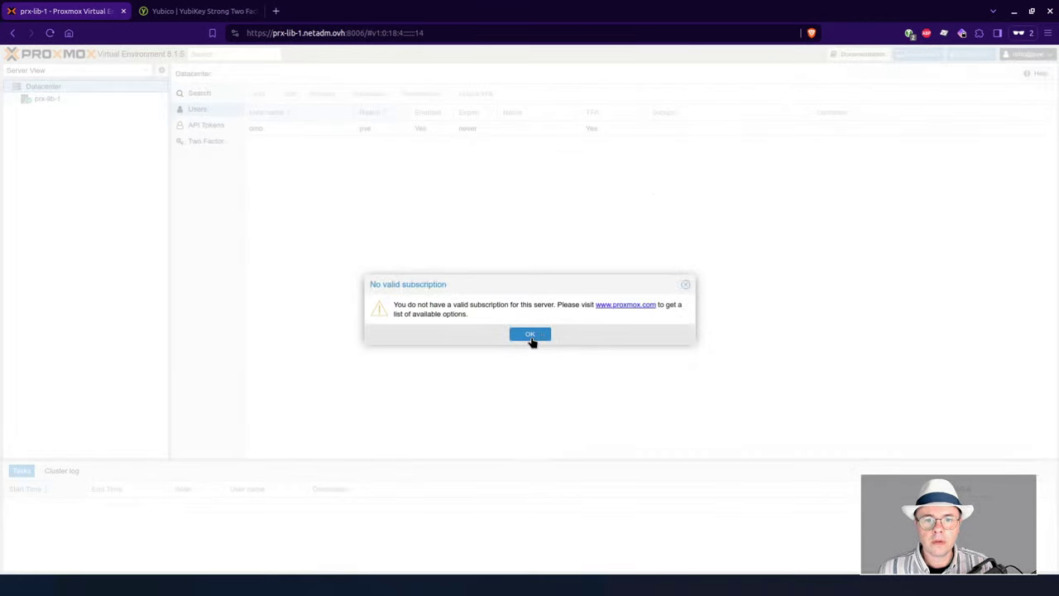
pyautogui.click(533, 336)
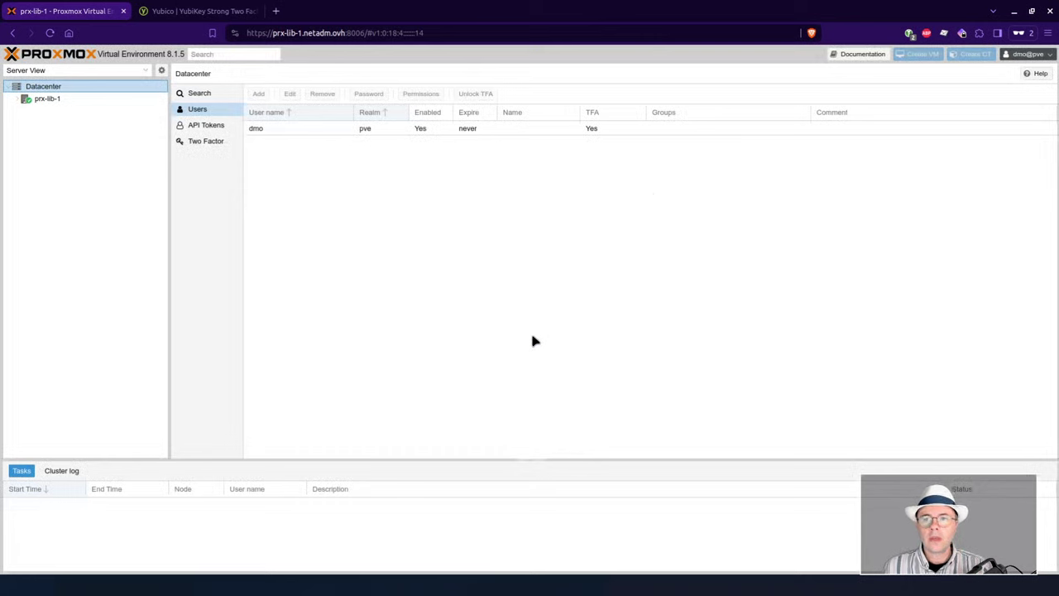